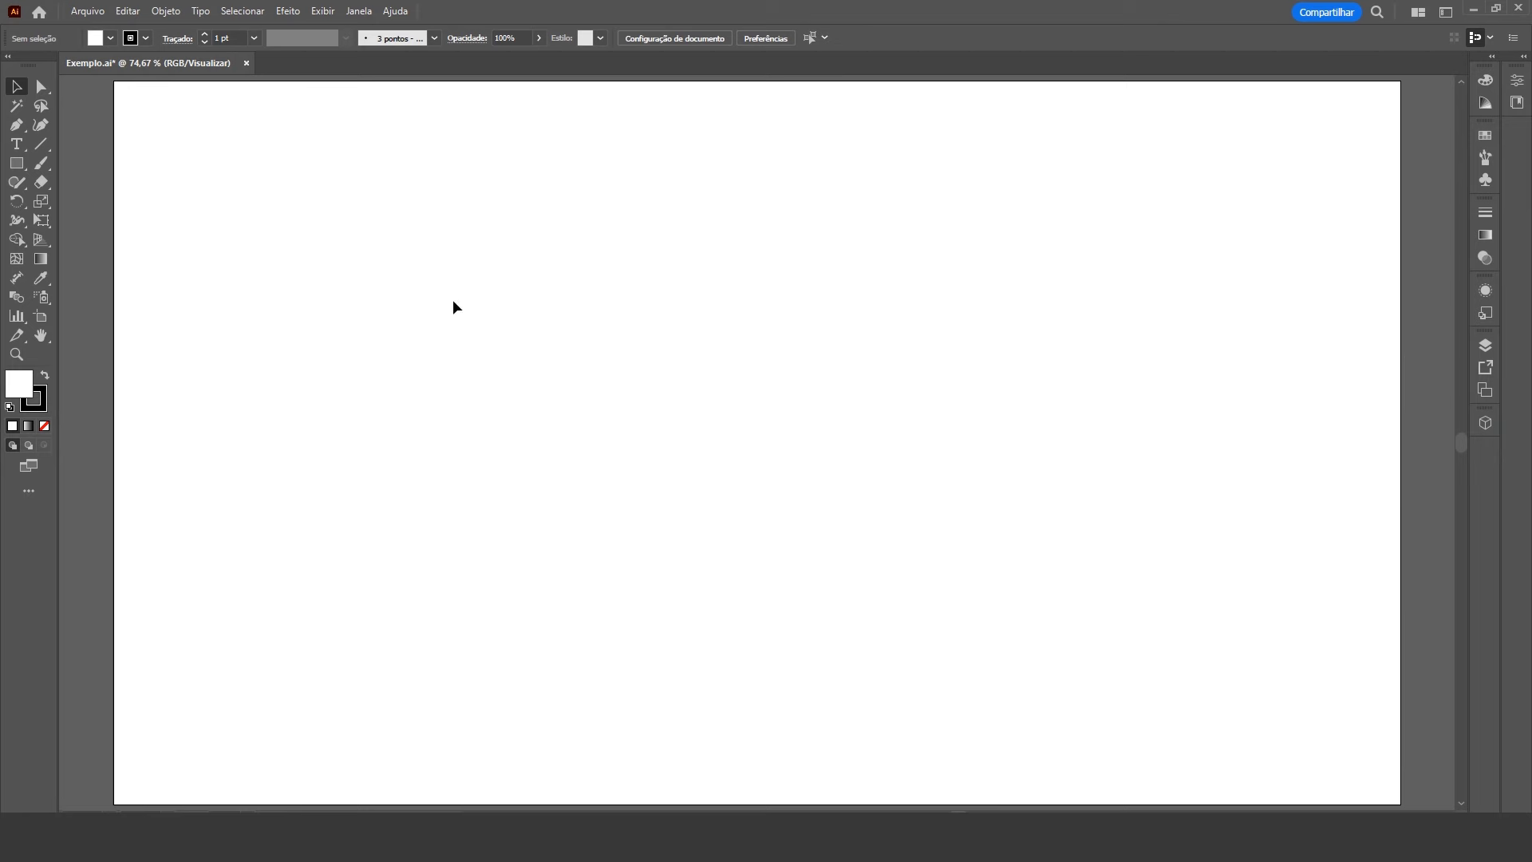
Draw a white, black-outlined rectangle about 946 by 1003 px across the artboard
left_click(17, 166)
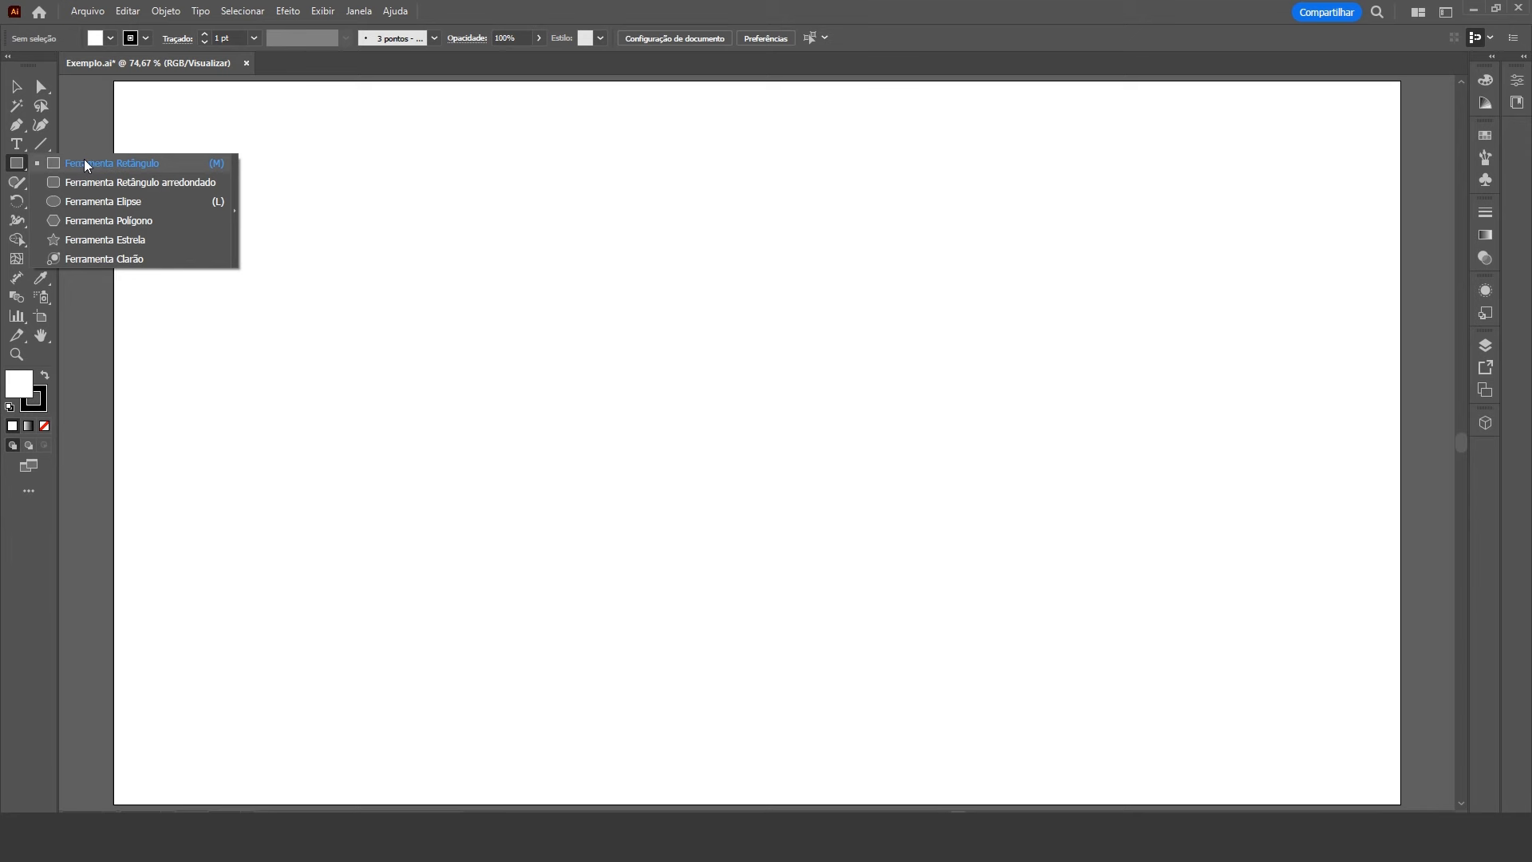
left_click(113, 163)
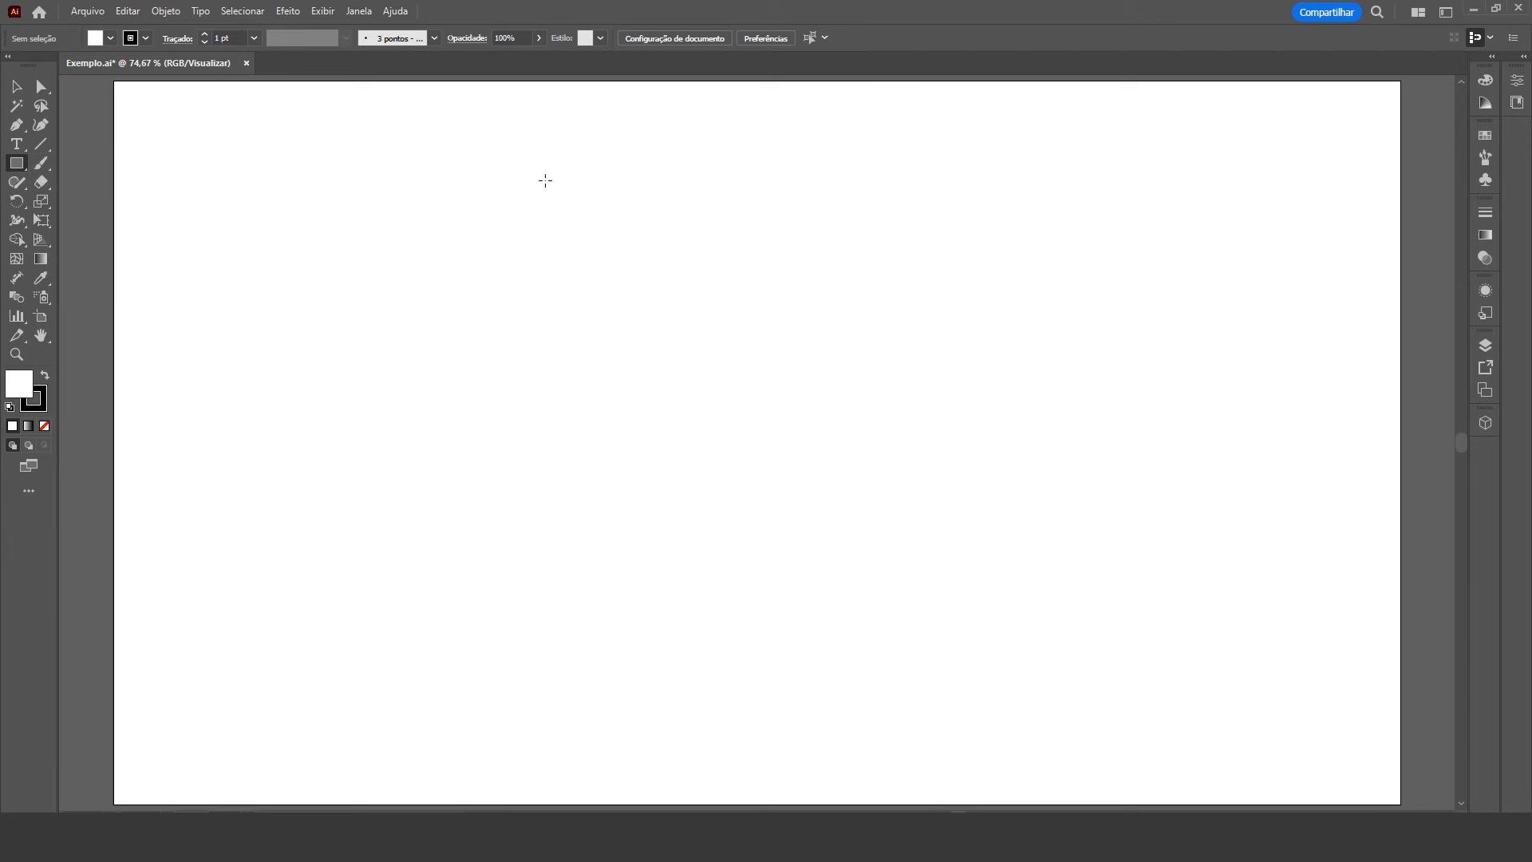
left_click_drag(409, 104, 1105, 767)
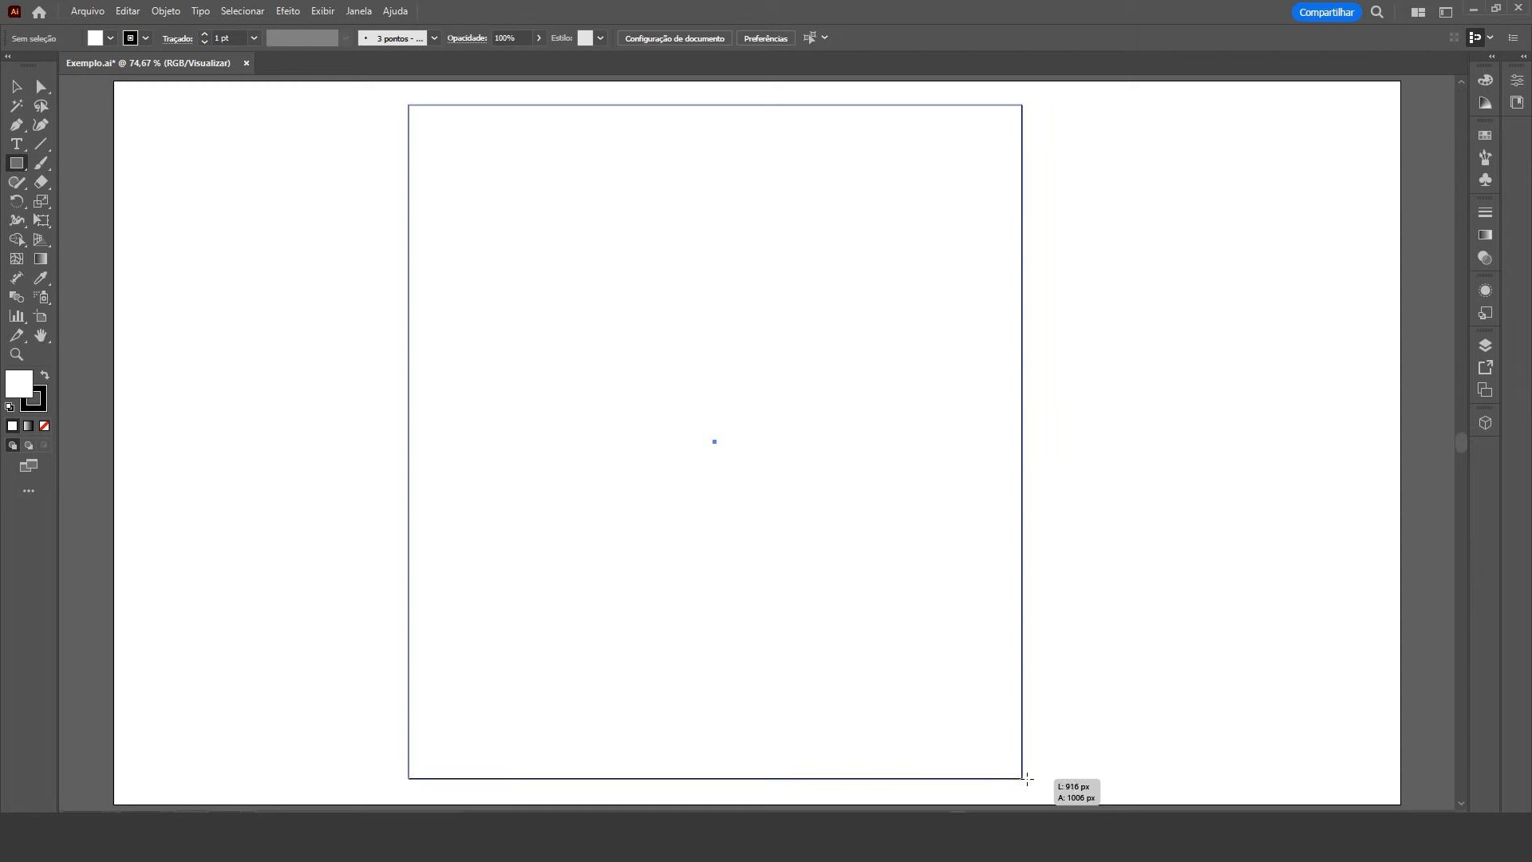
left_click_drag(1105, 767, 1042, 778)
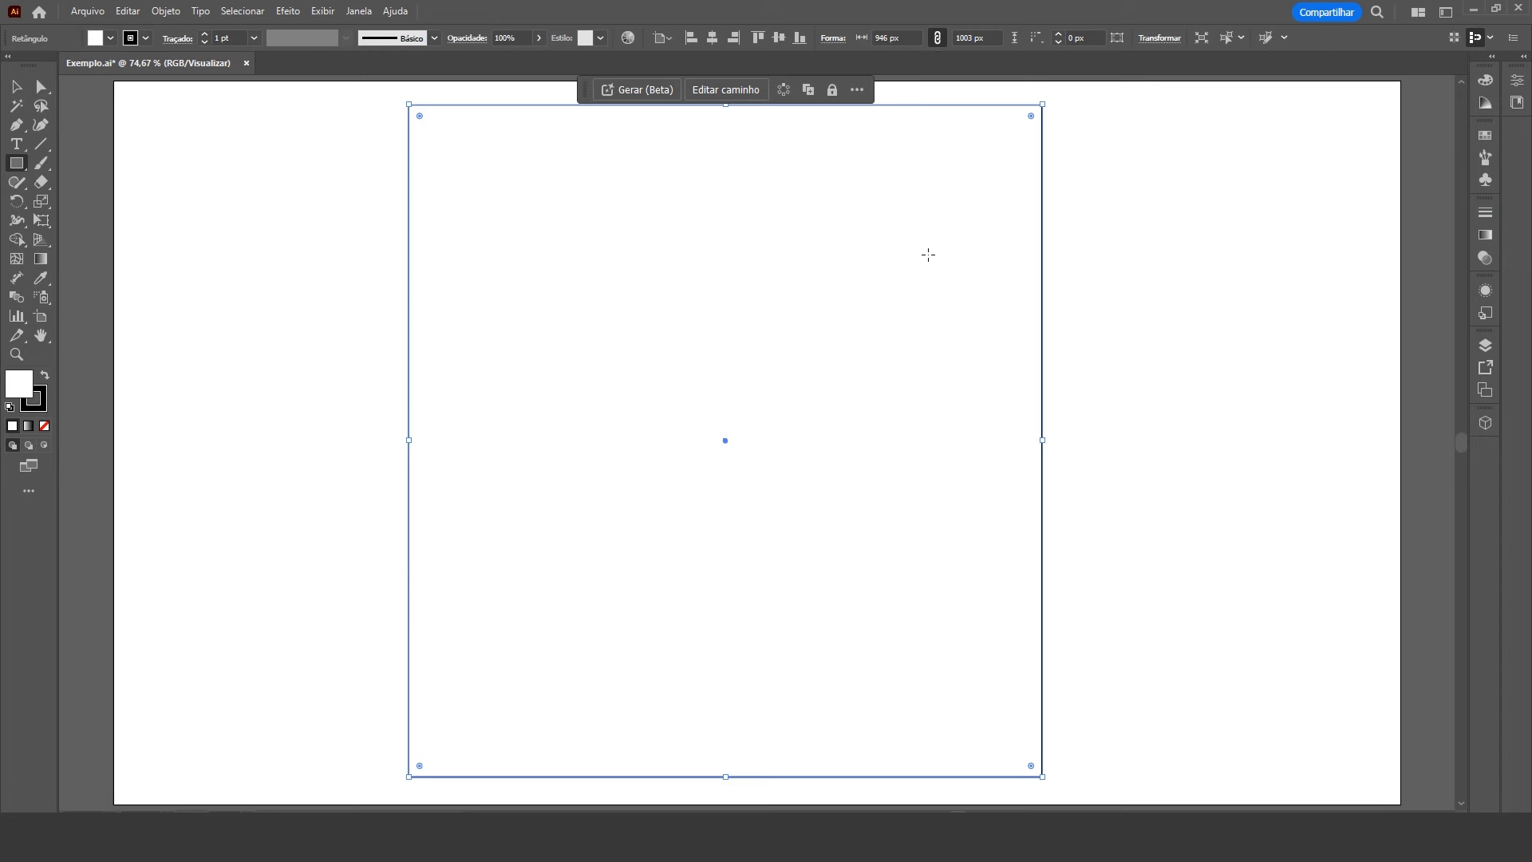
key("ctrl+minus")
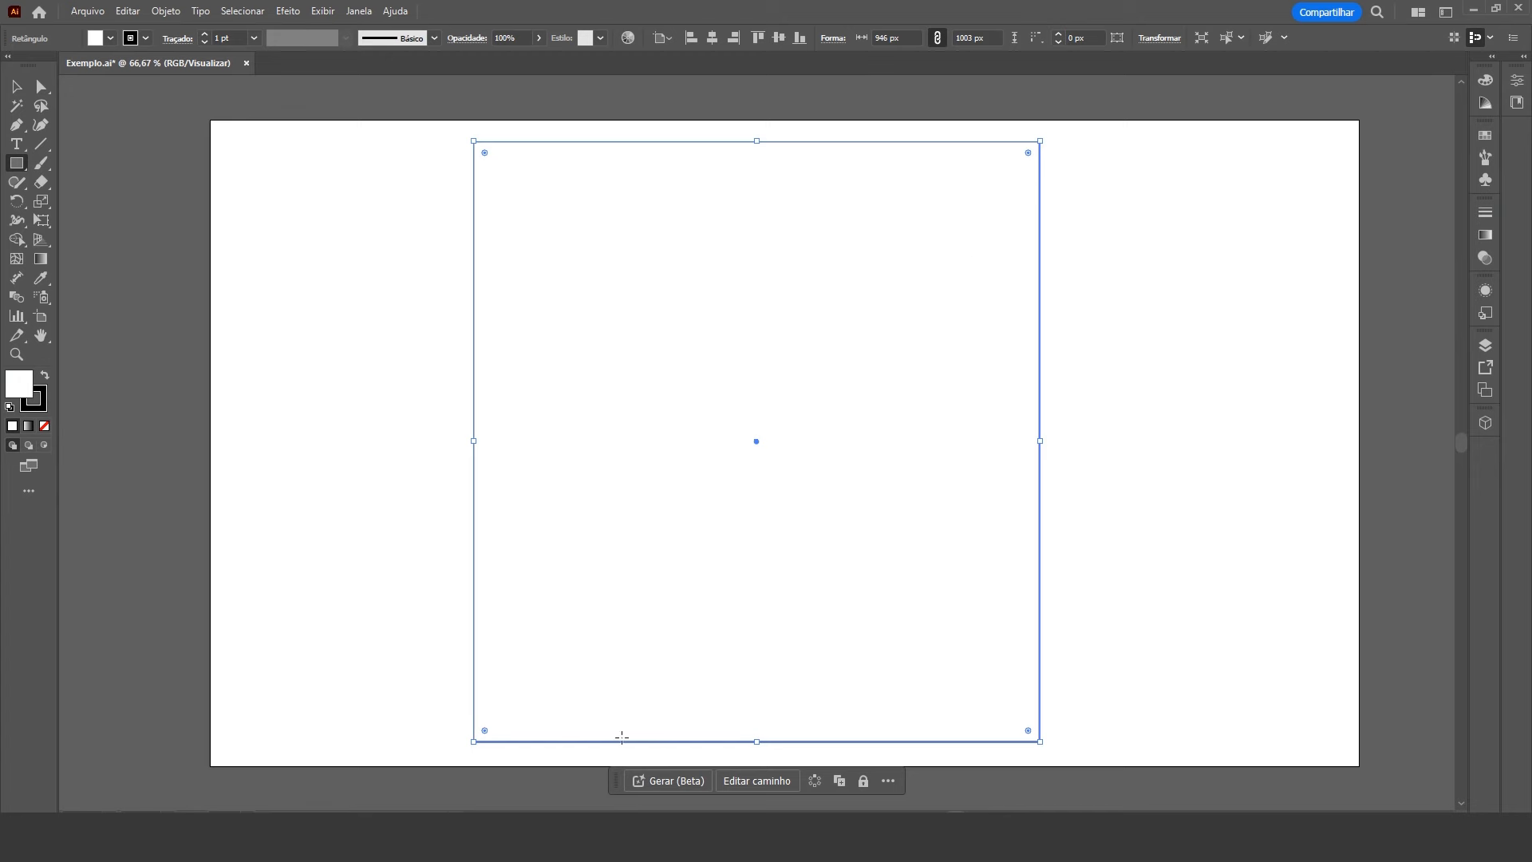
Remove the rectangle's outline and give it a light grey E5E5E5 fill
scroll(822, 794, "down", 1)
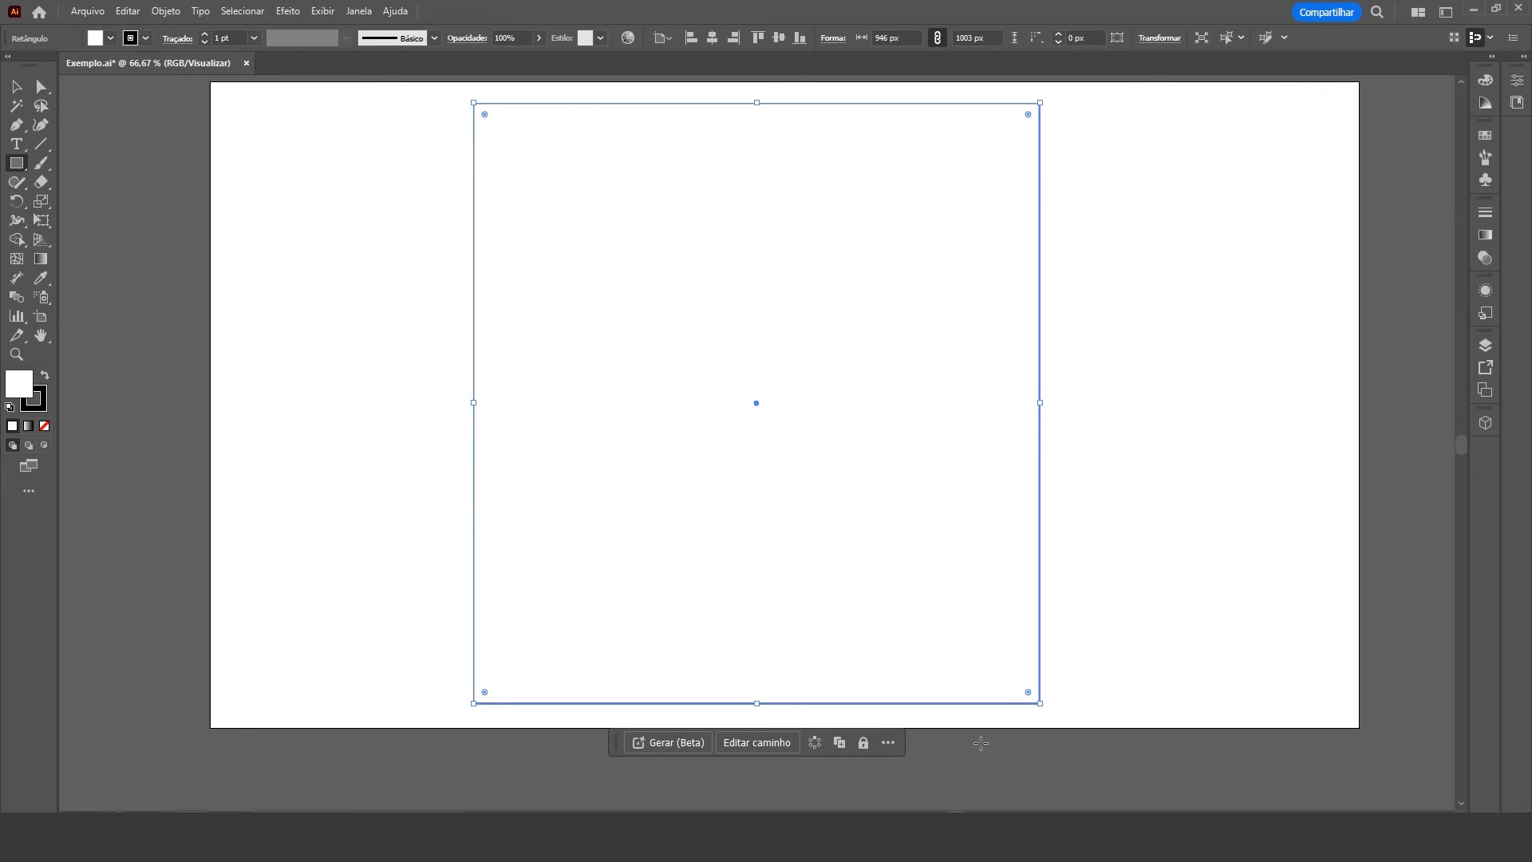
scroll(1011, 755, "up", 1)
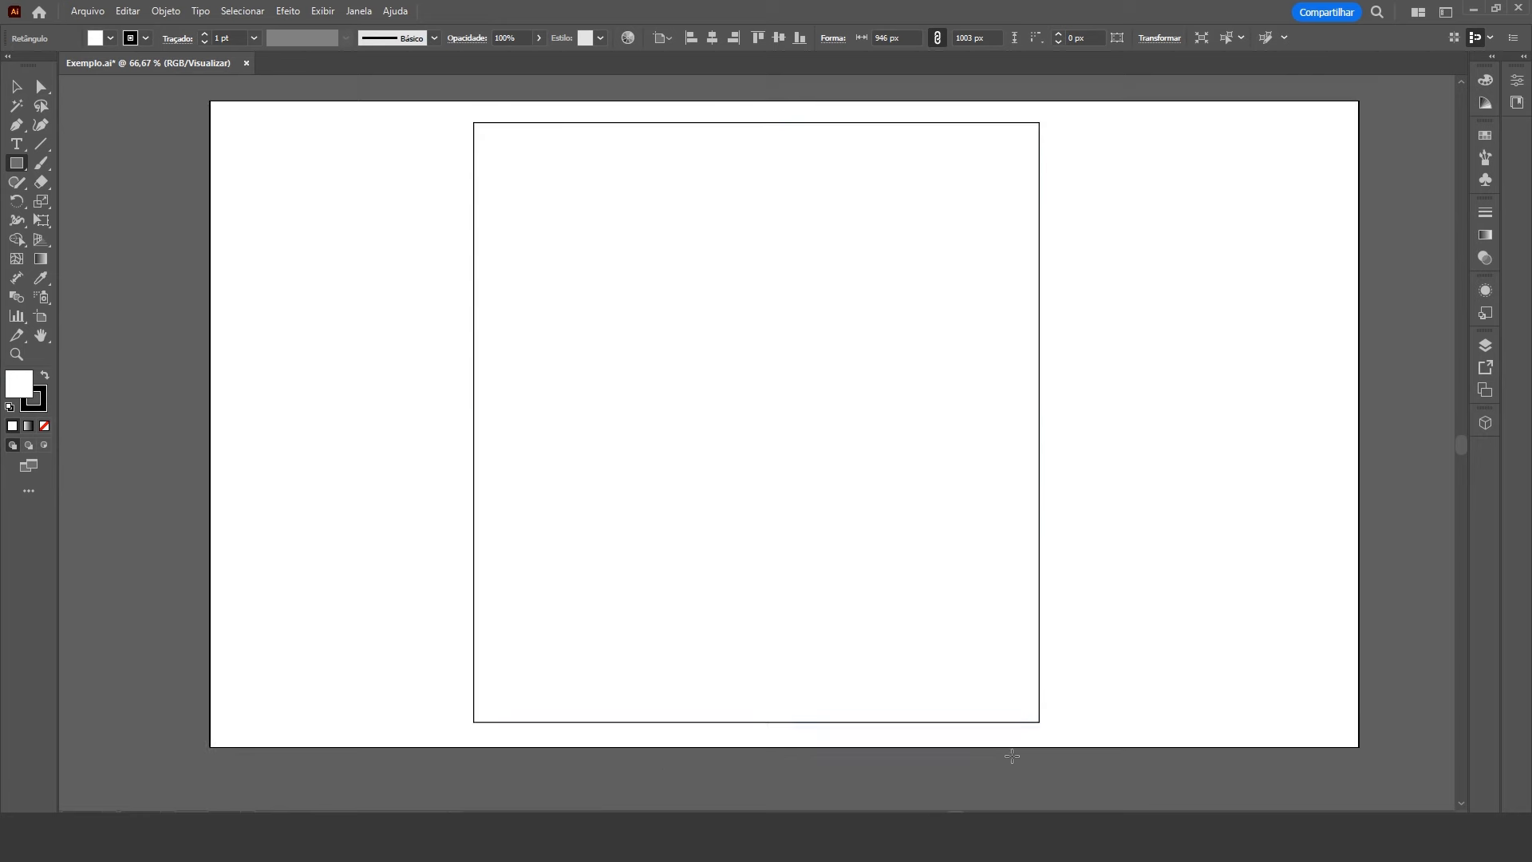
left_click(360, 12)
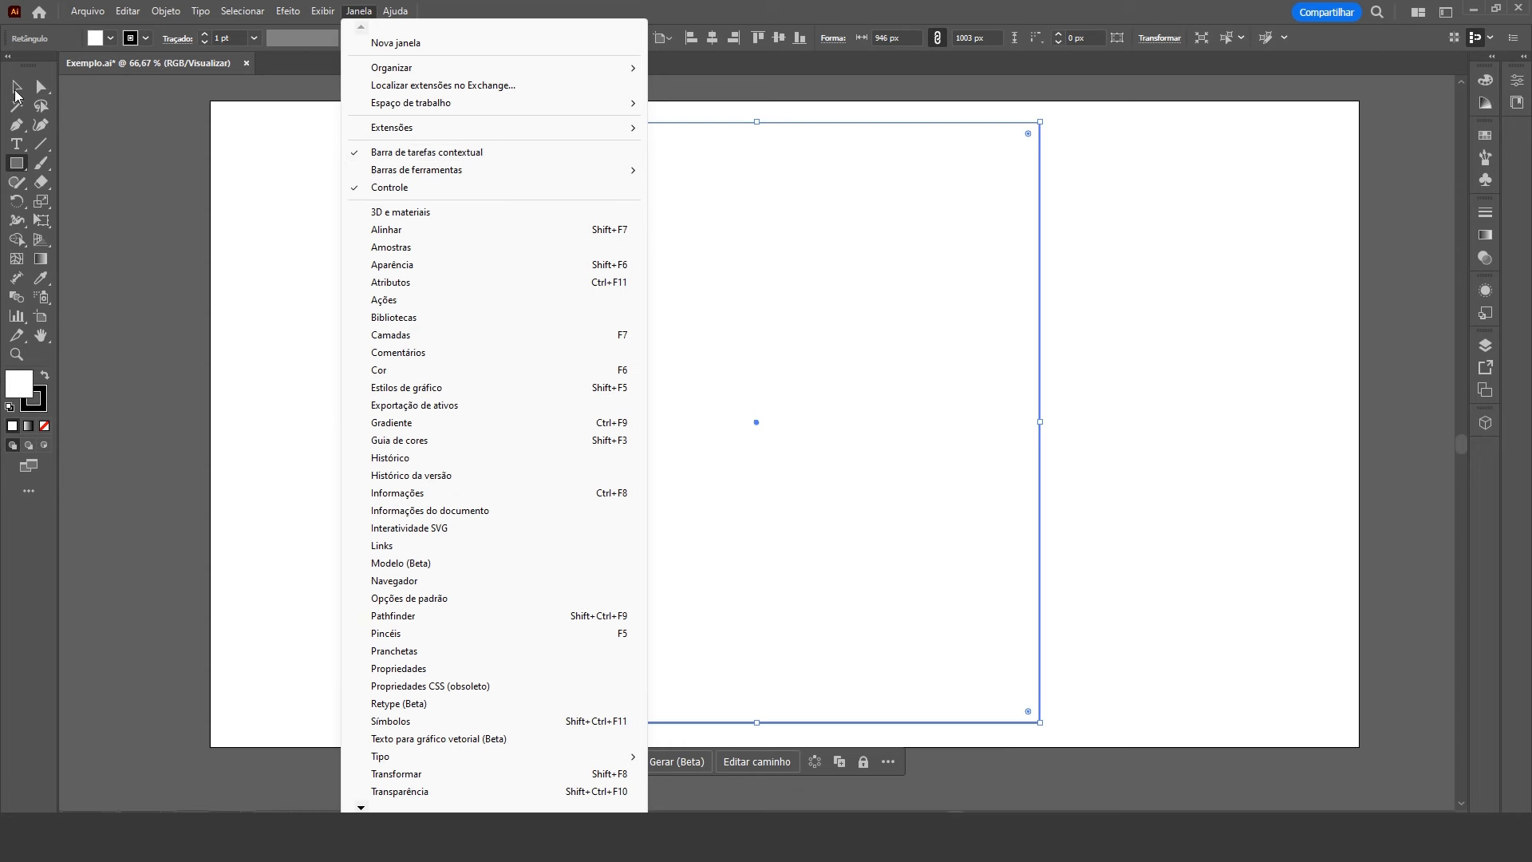
left_click(16, 88)
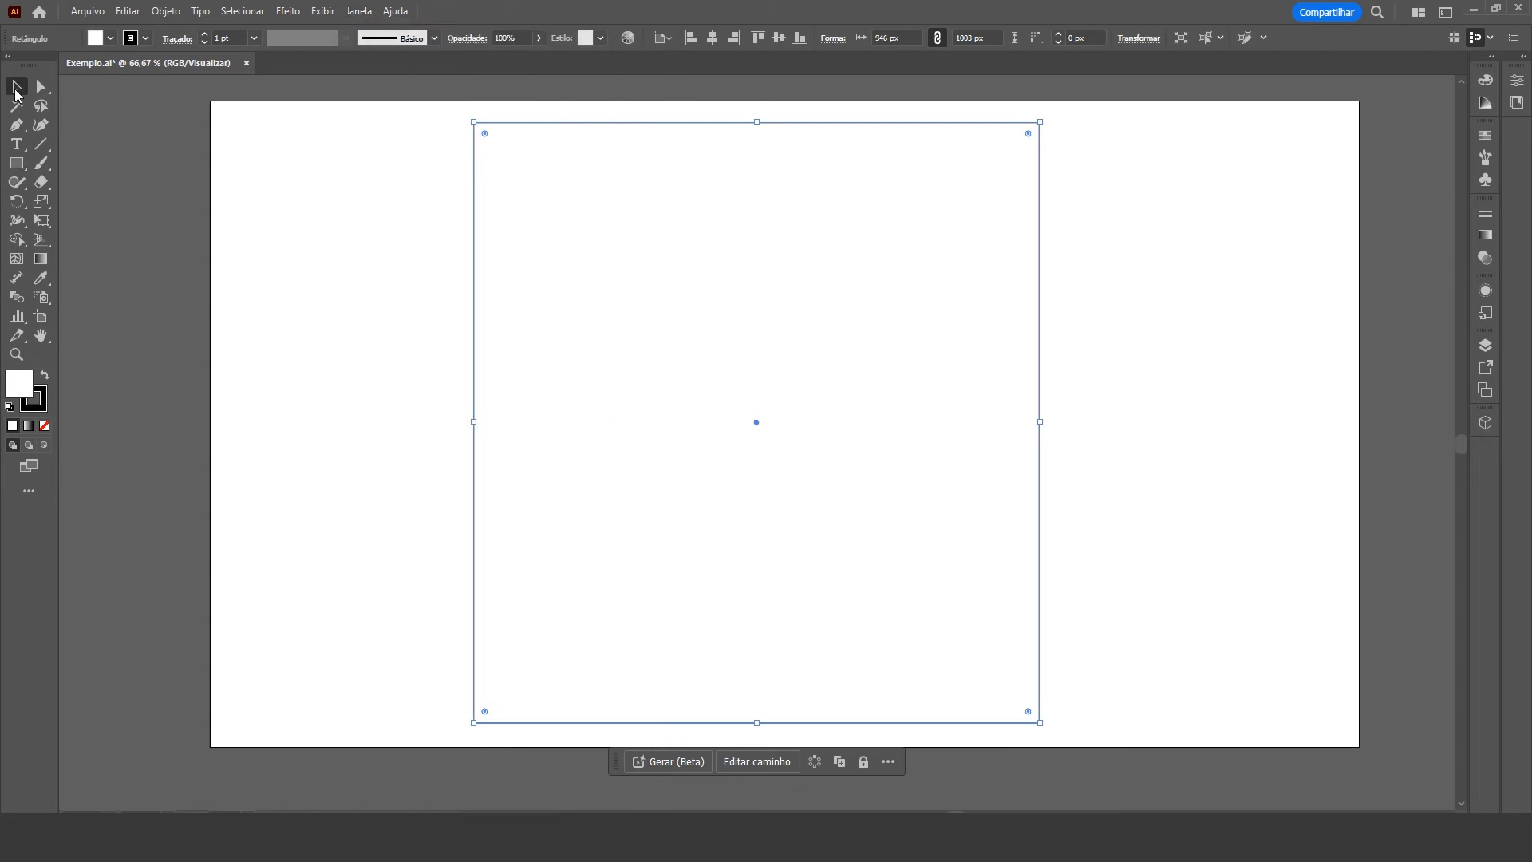
left_click(36, 403)
left_click(19, 391)
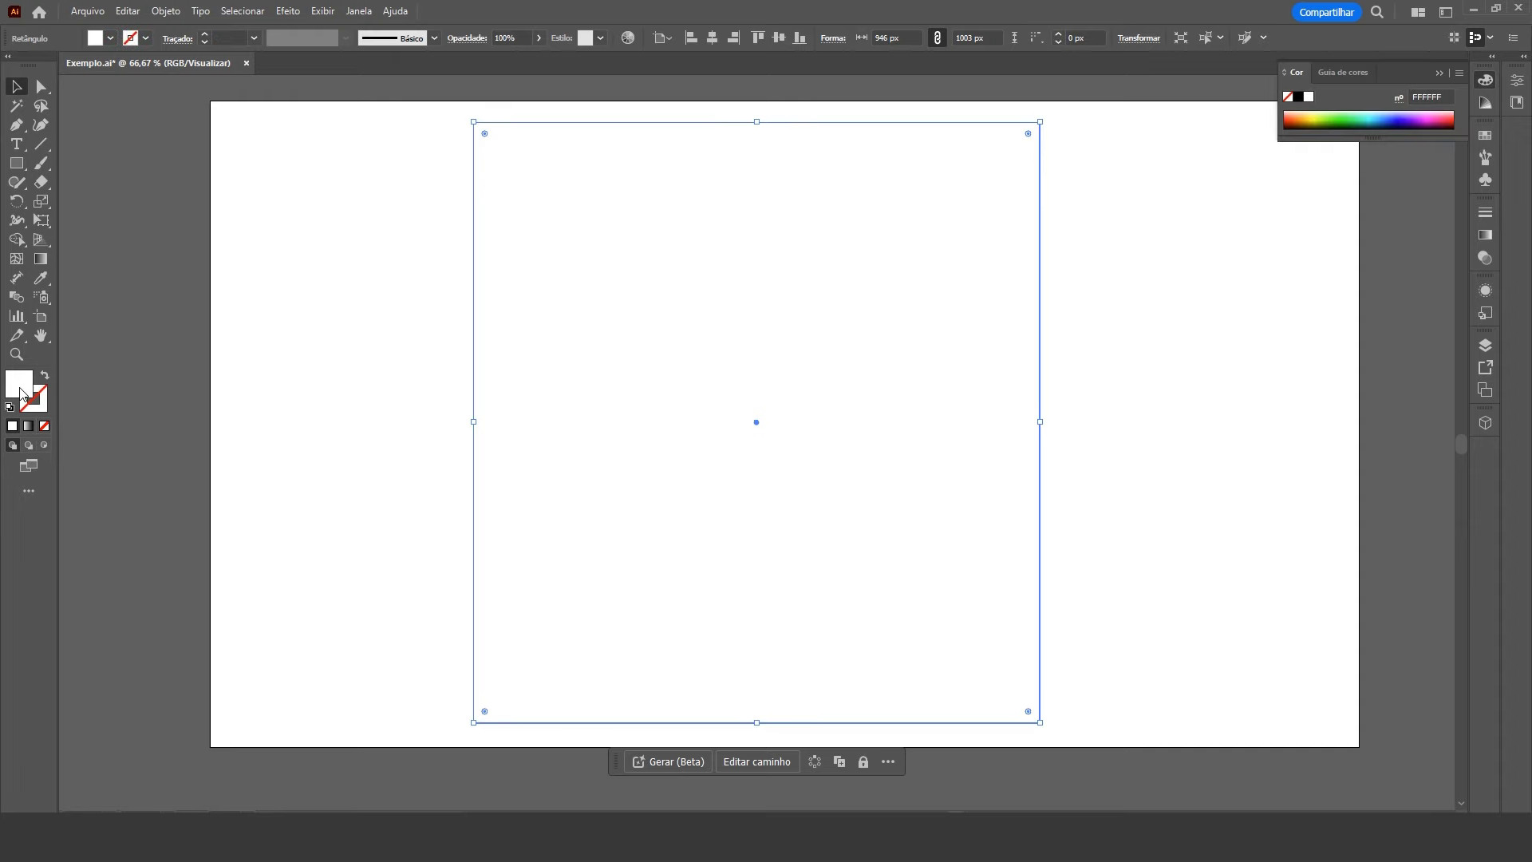
double_click(19, 387)
left_click_drag(562, 356, 553, 336)
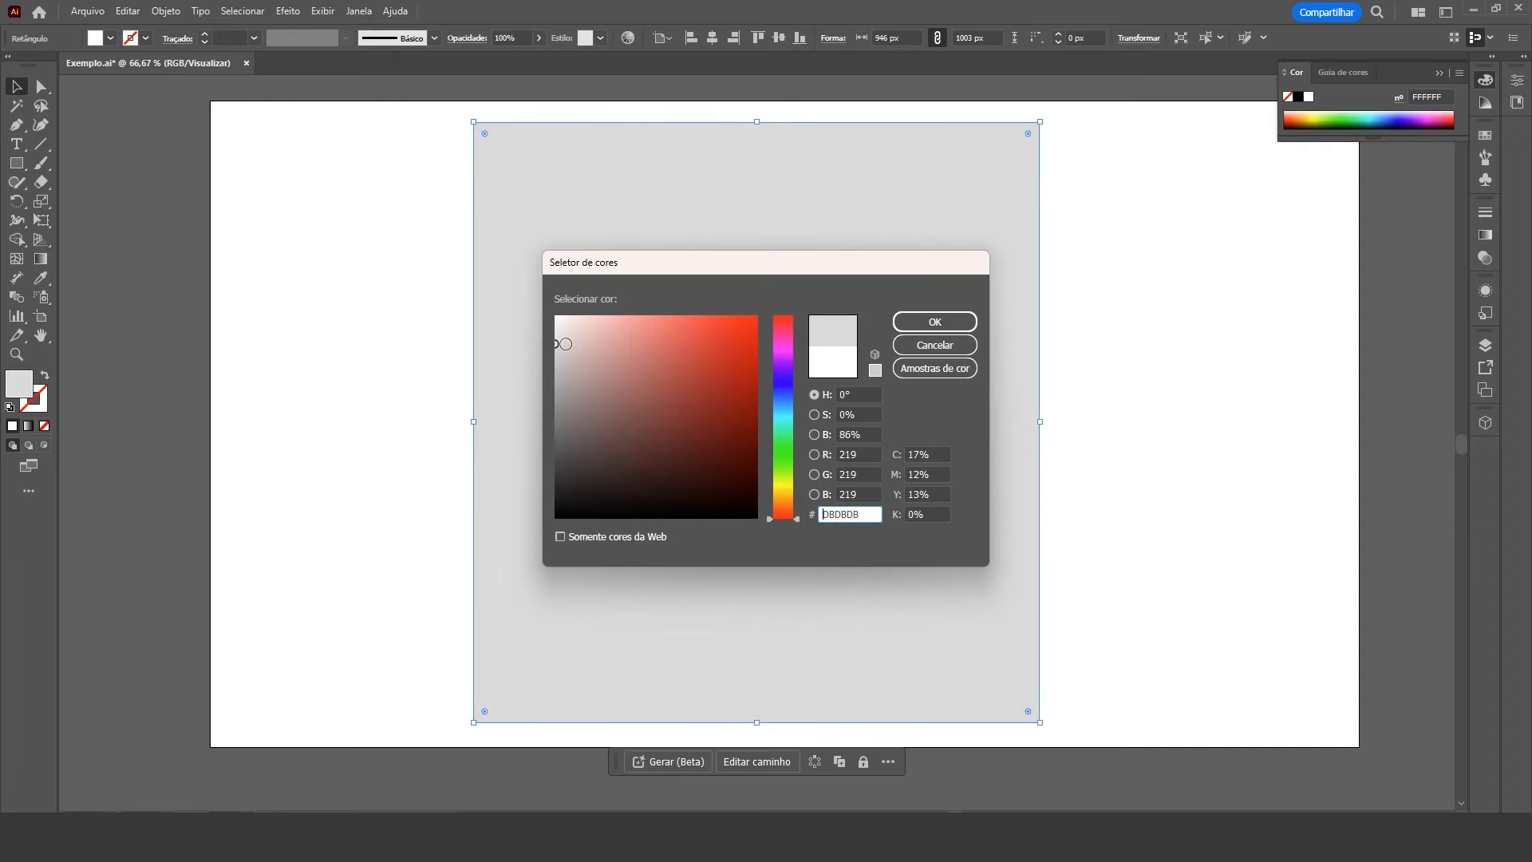
left_click(954, 321)
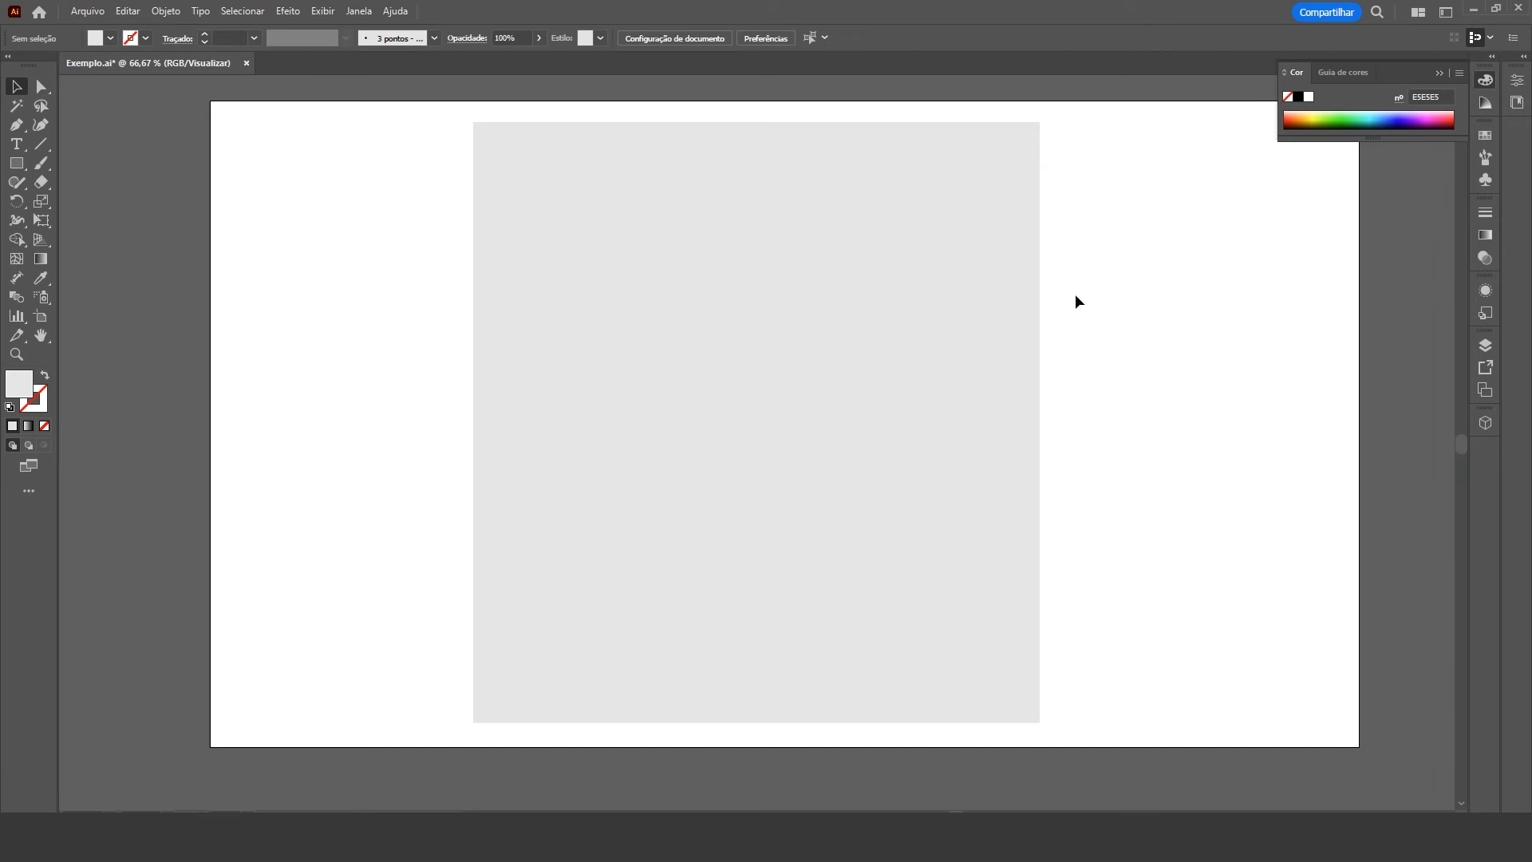
left_click(922, 488)
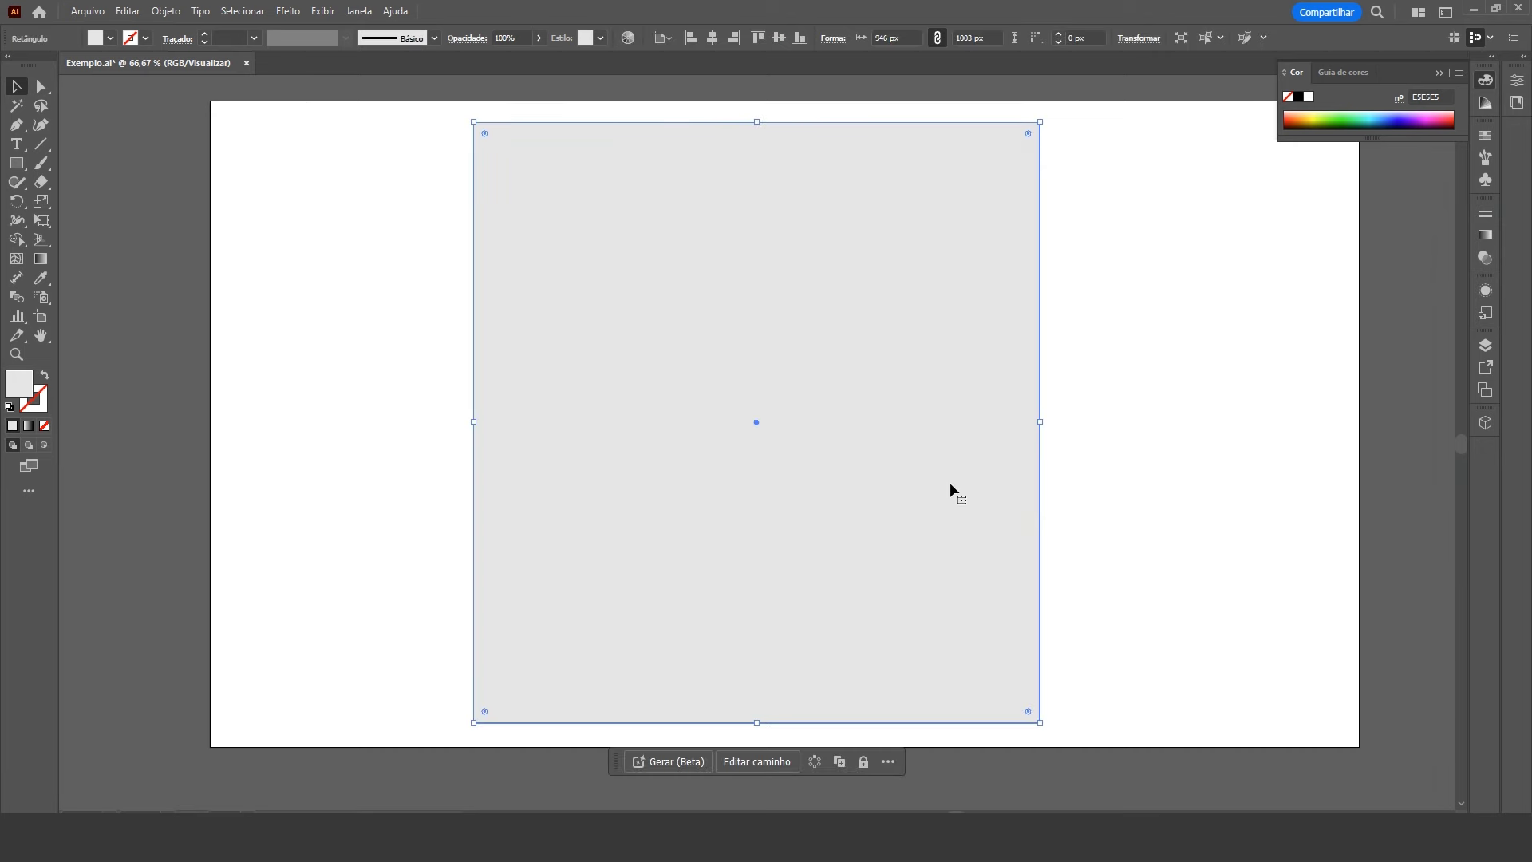
Generate Assunto-type vector art for the grey rectangle from the prompt 'dog'
left_click(677, 761)
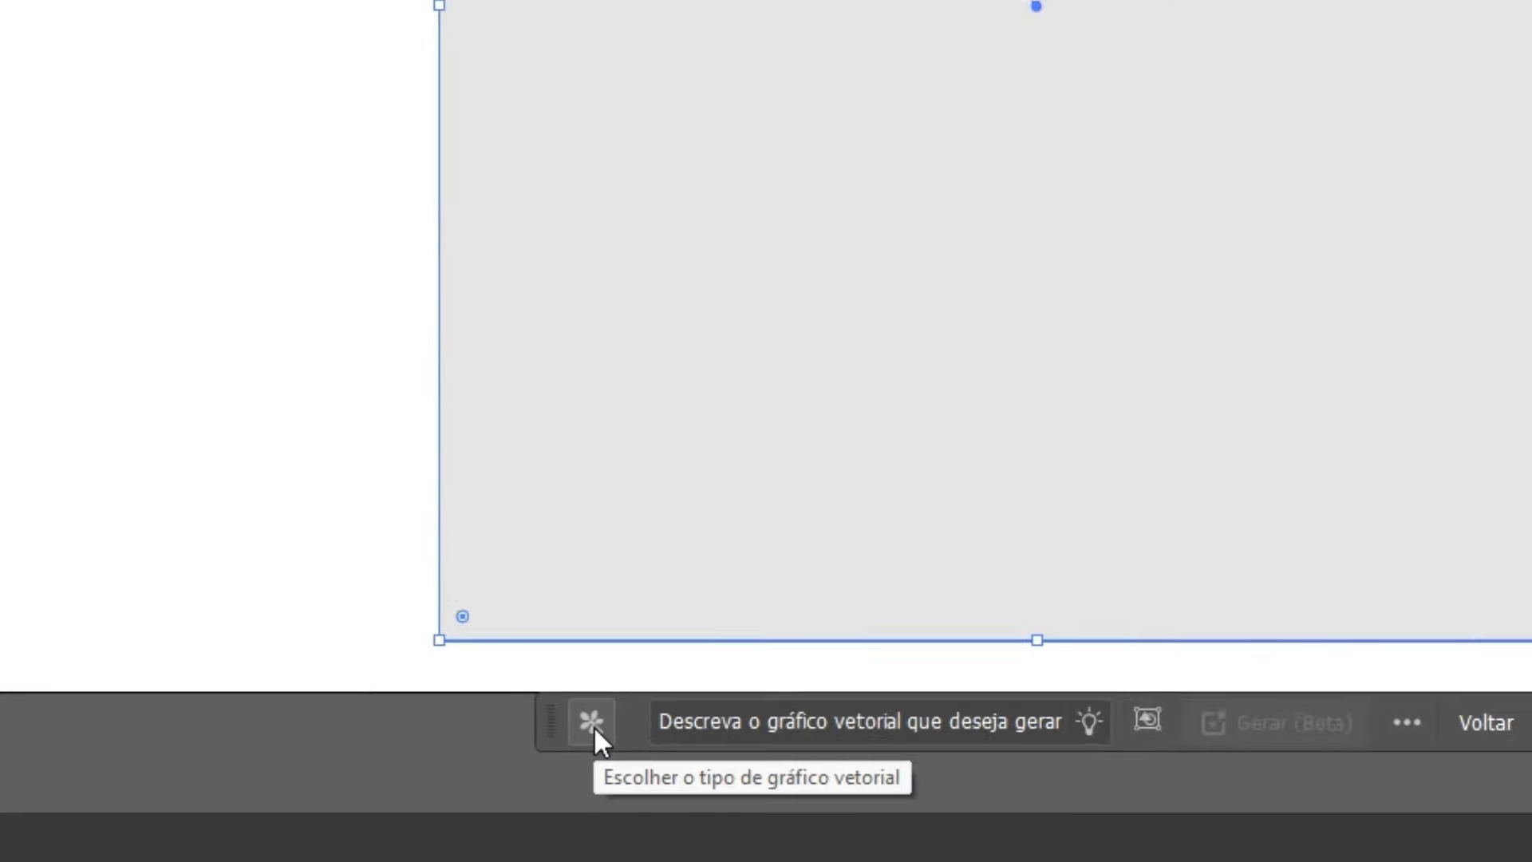
left_click(629, 691)
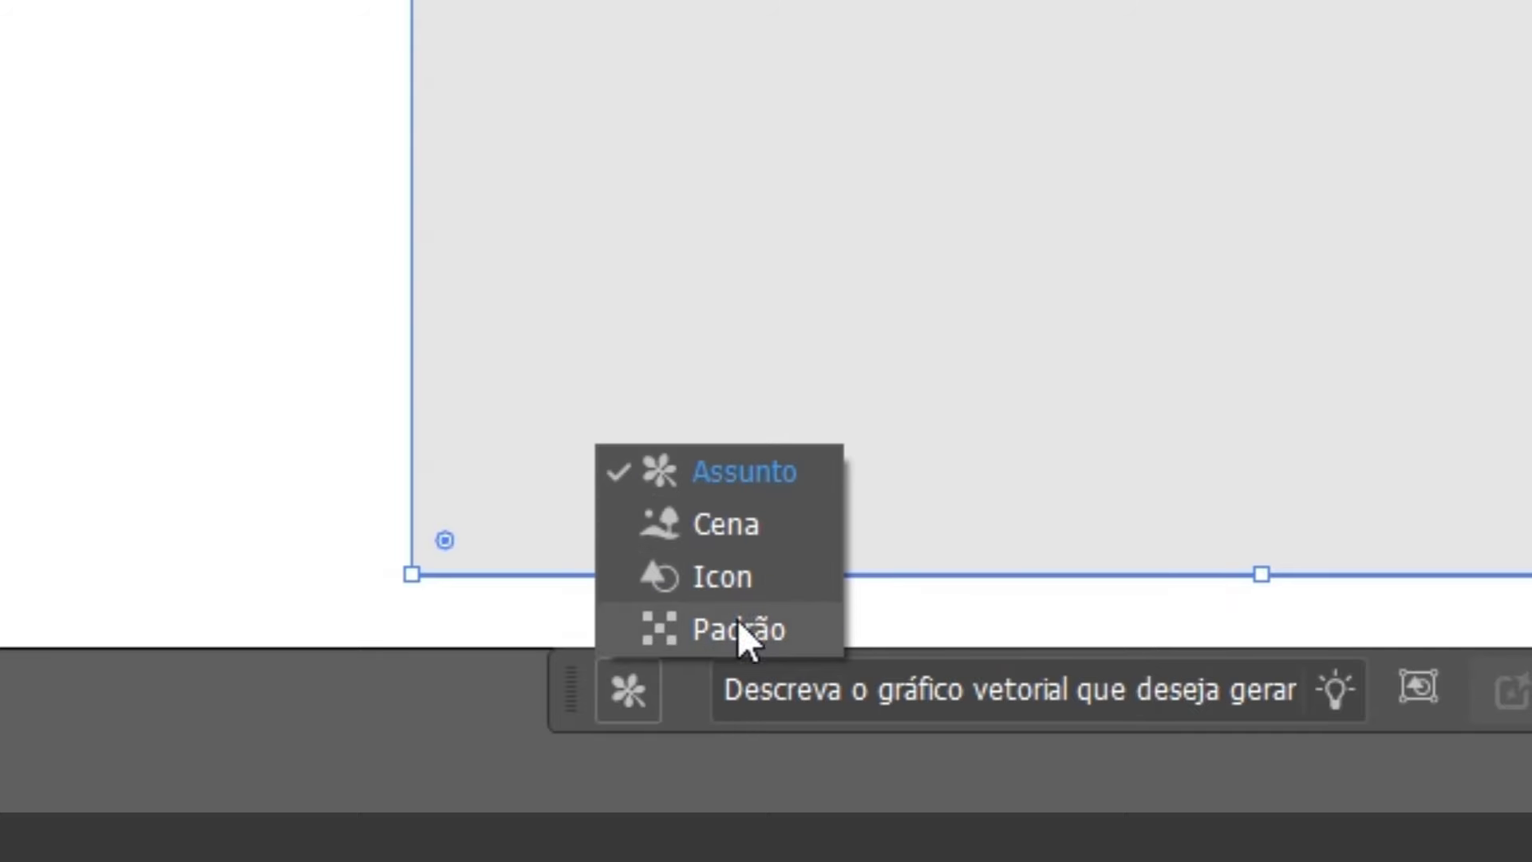
left_click(764, 471)
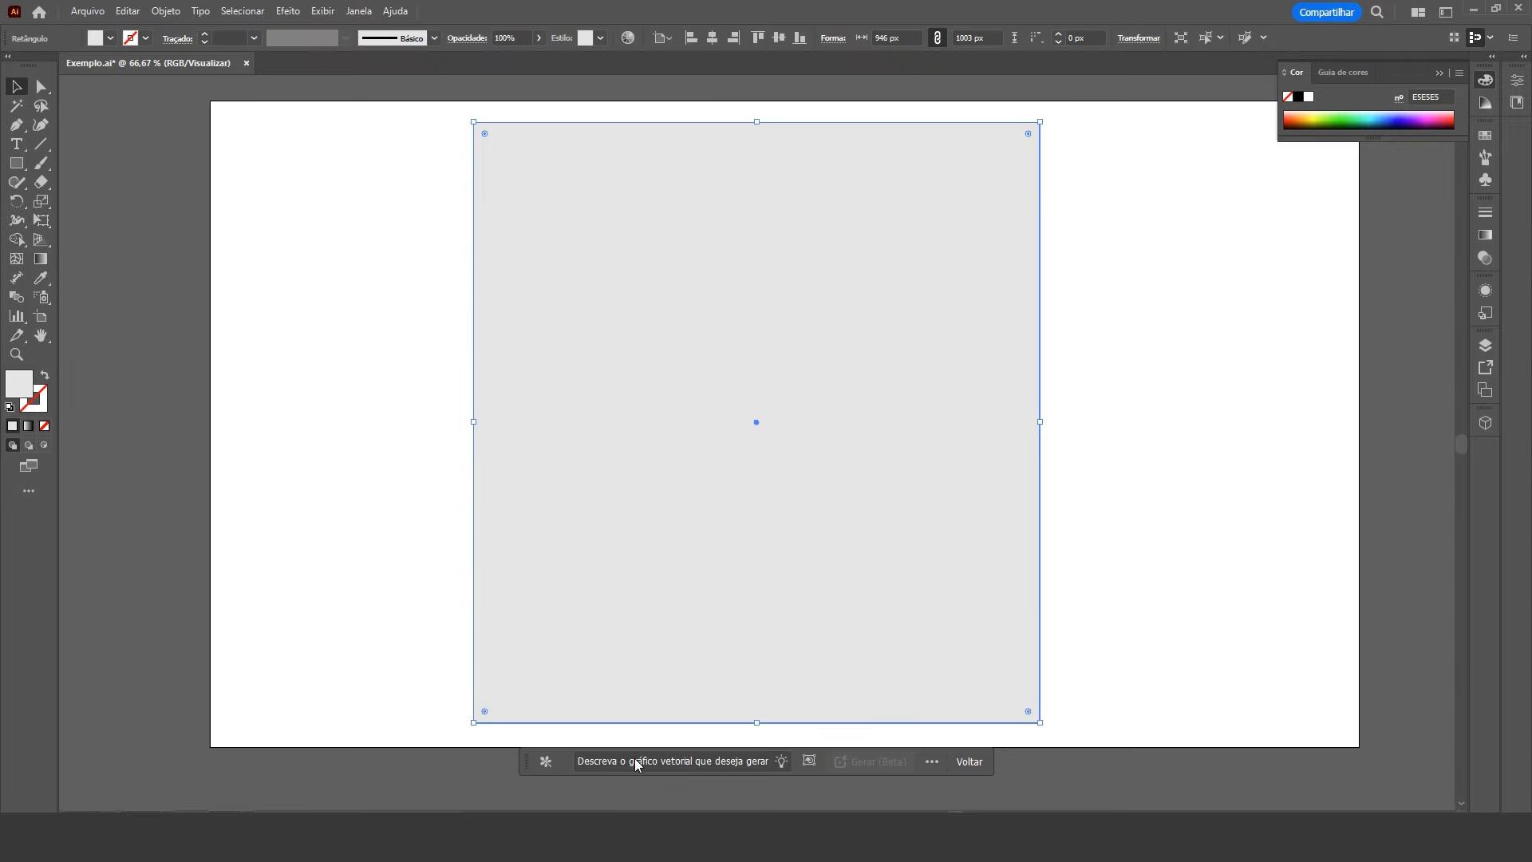
left_click(640, 766)
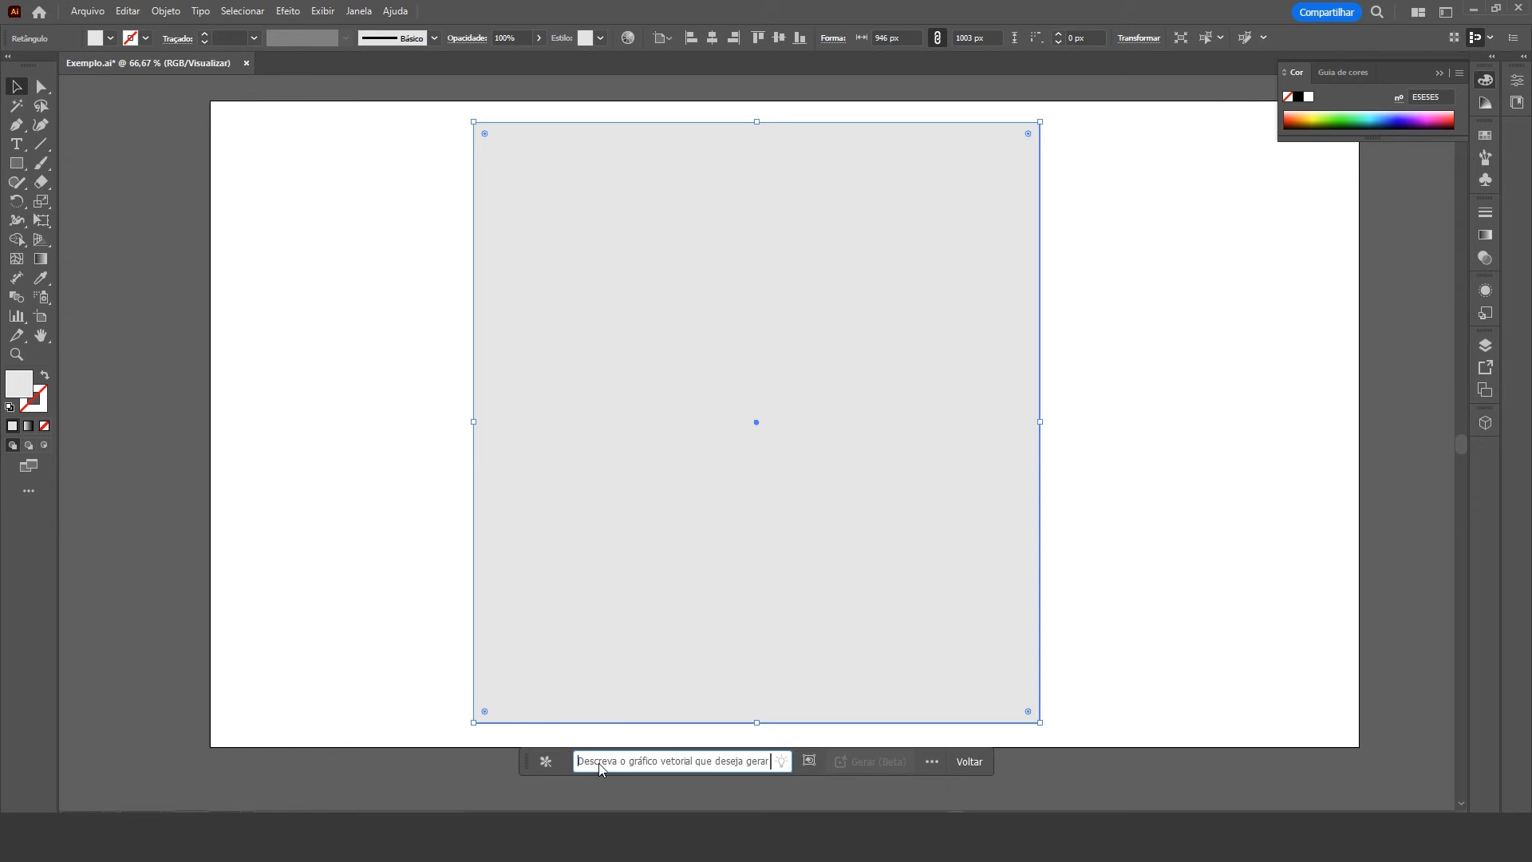
type("dog")
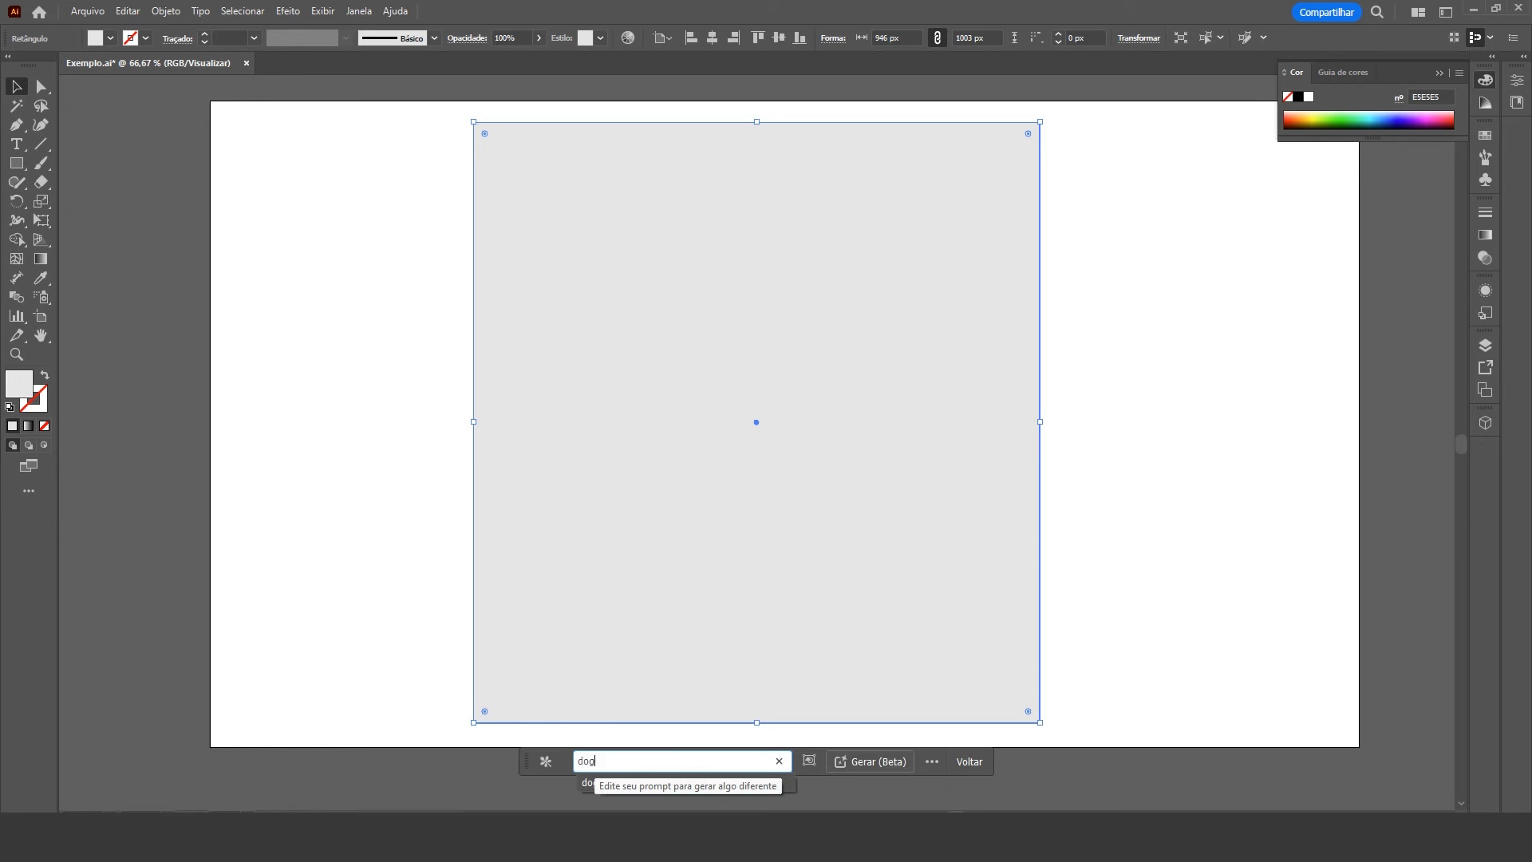
left_click(631, 764)
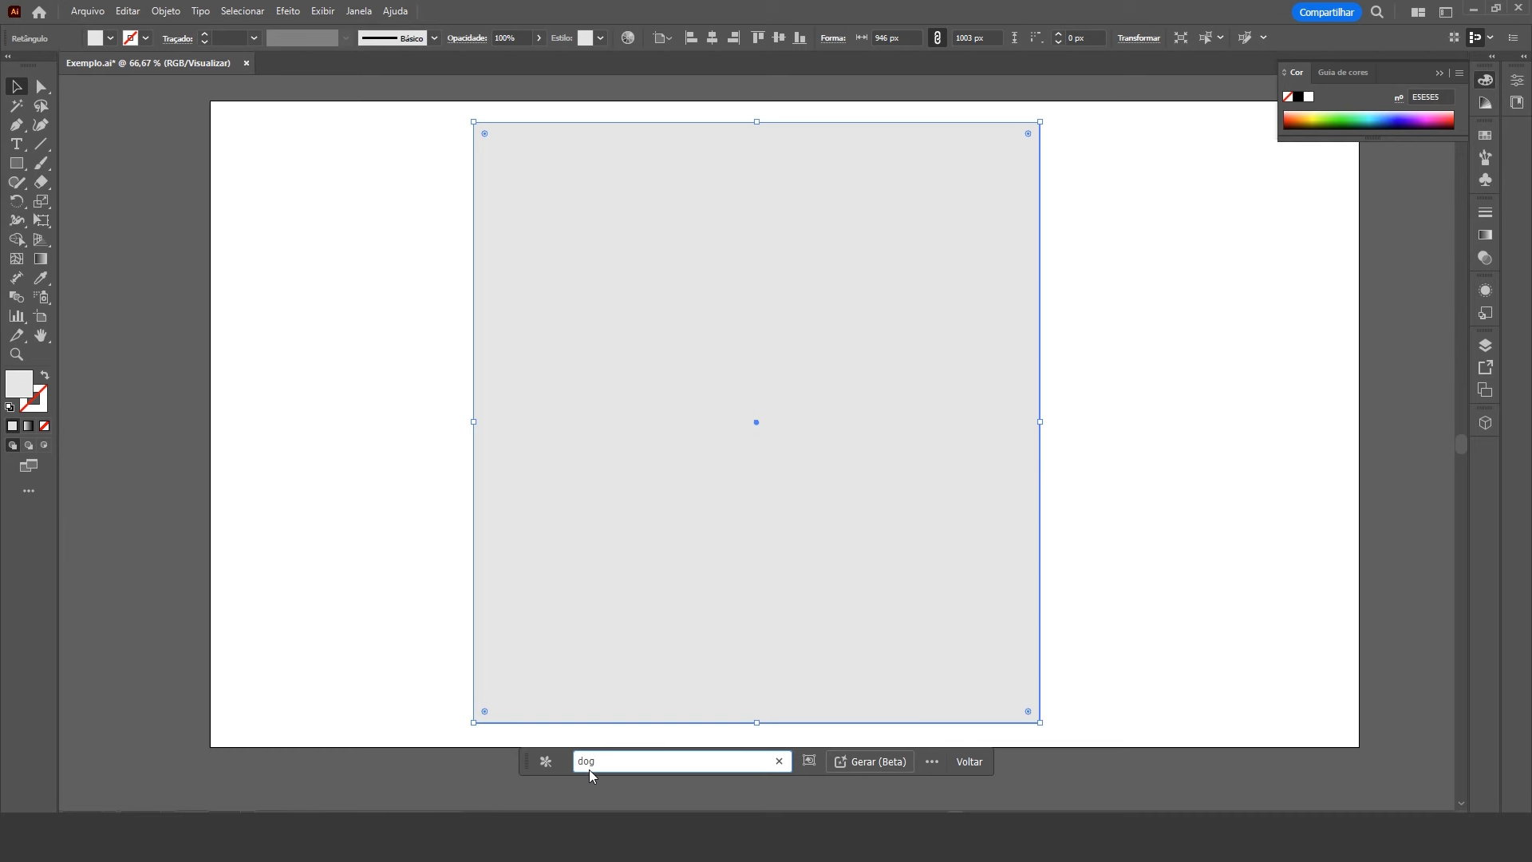
left_click(873, 765)
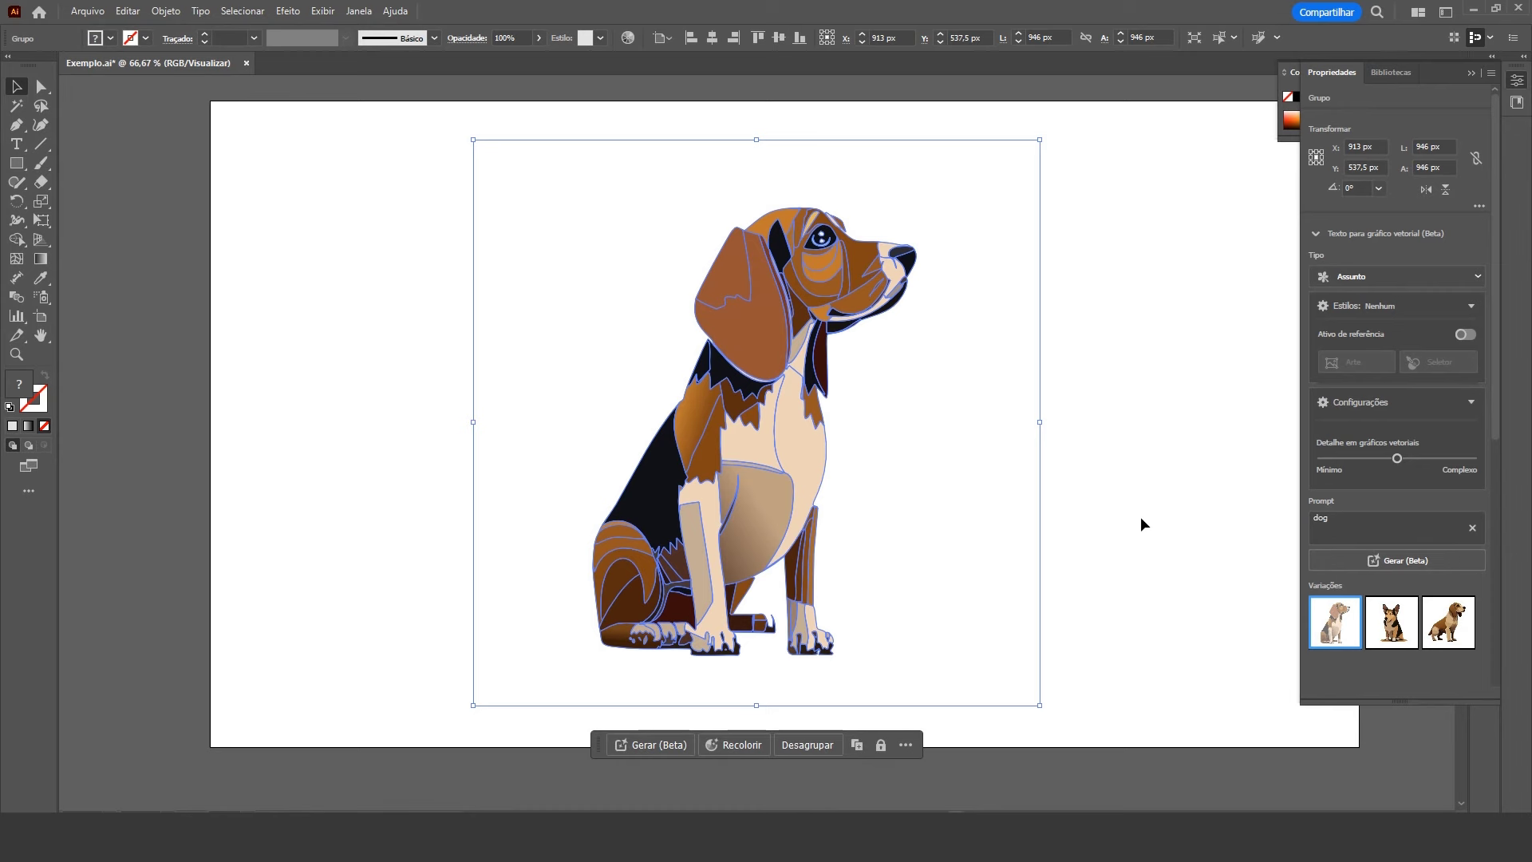
Zoom in to inspect the generated beagle artwork
left_click(1102, 438)
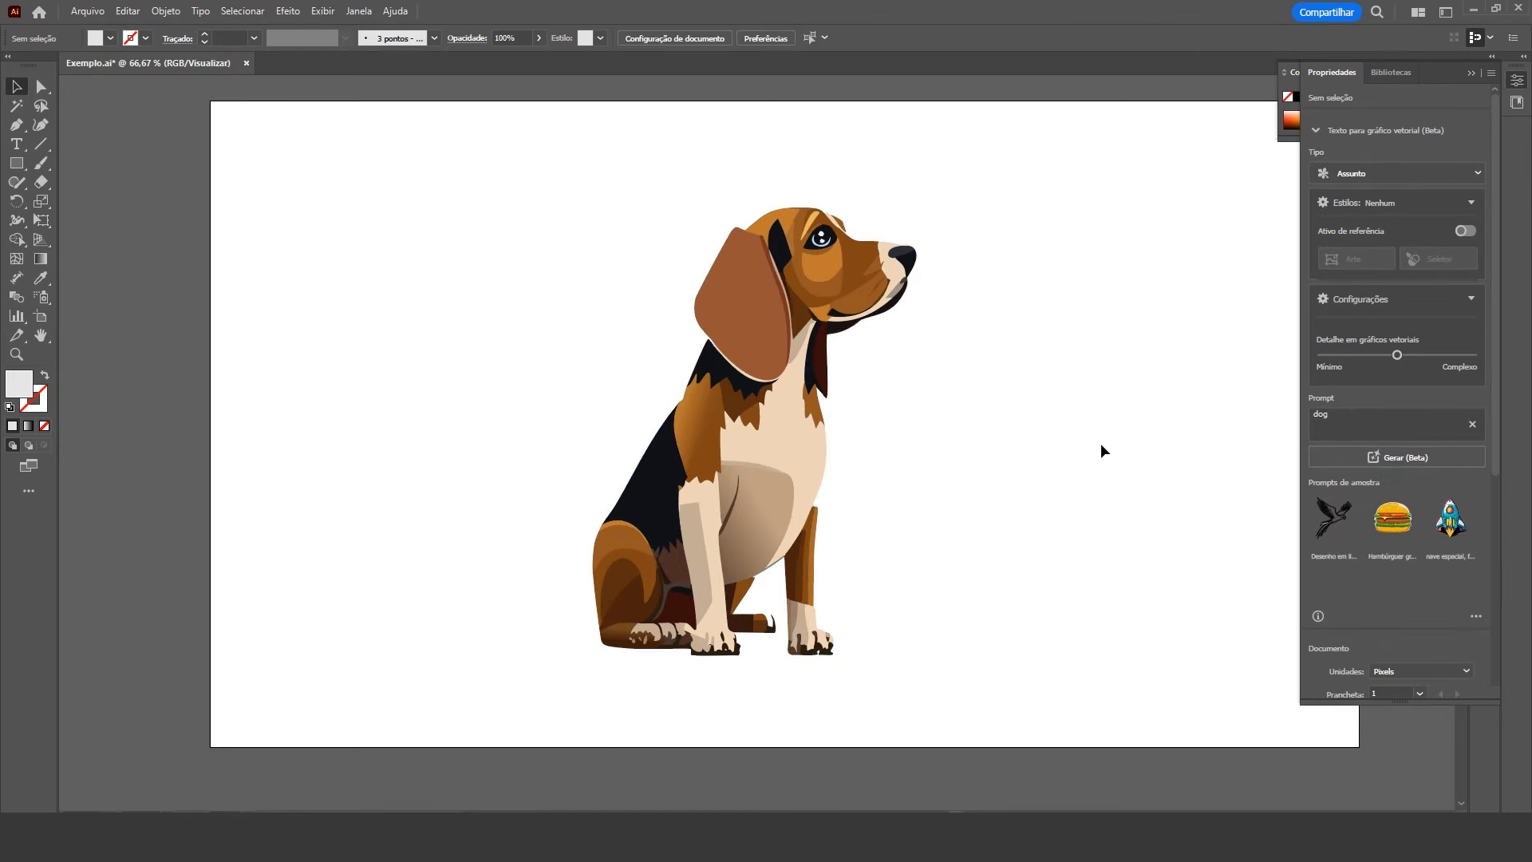
key("ctrl+1")
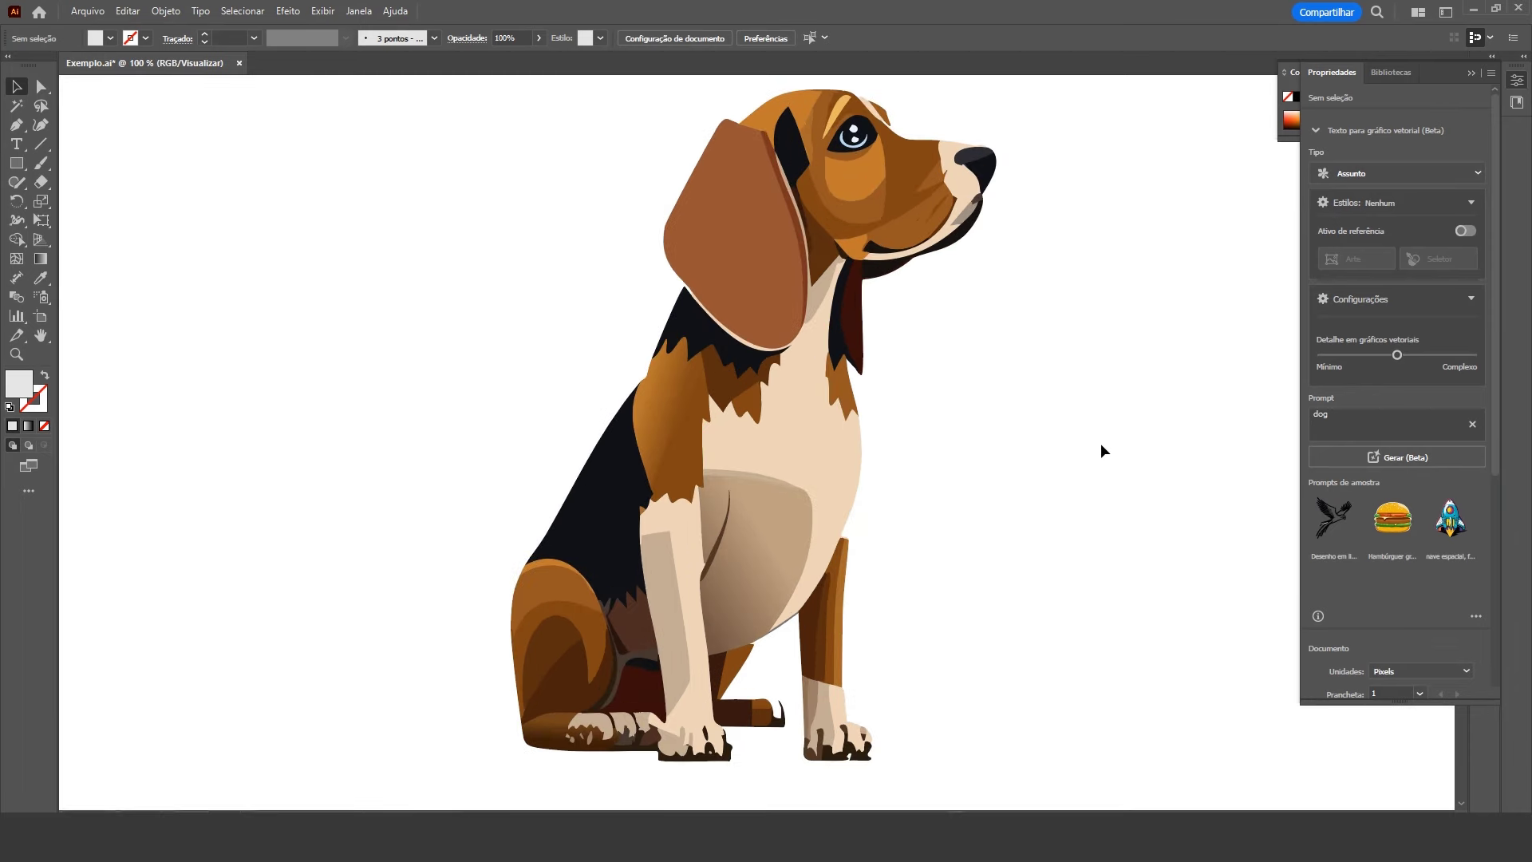
scroll(1176, 424, "up", 1)
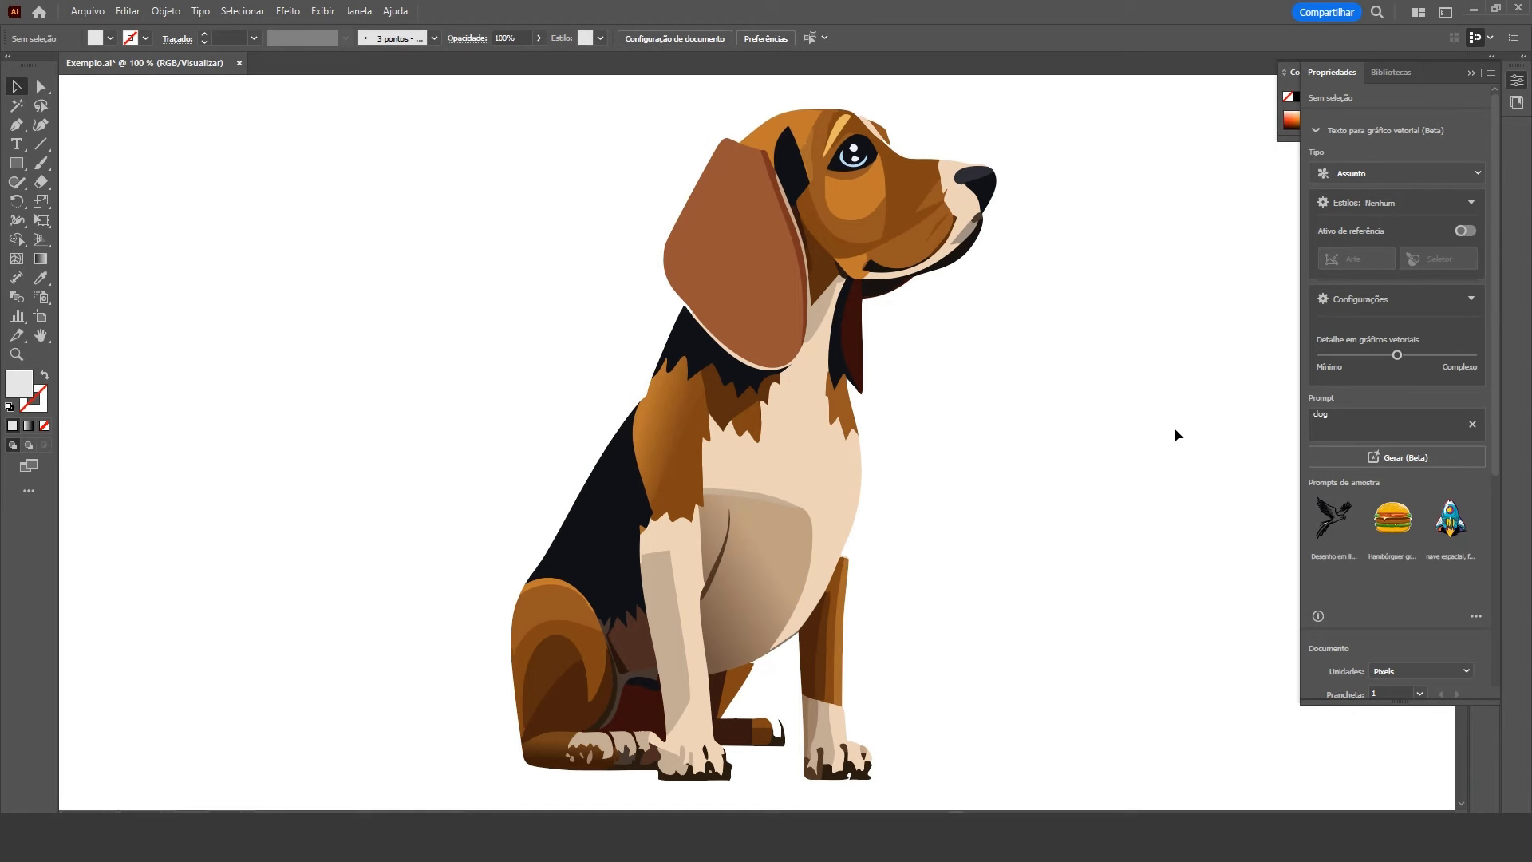
left_click(792, 448)
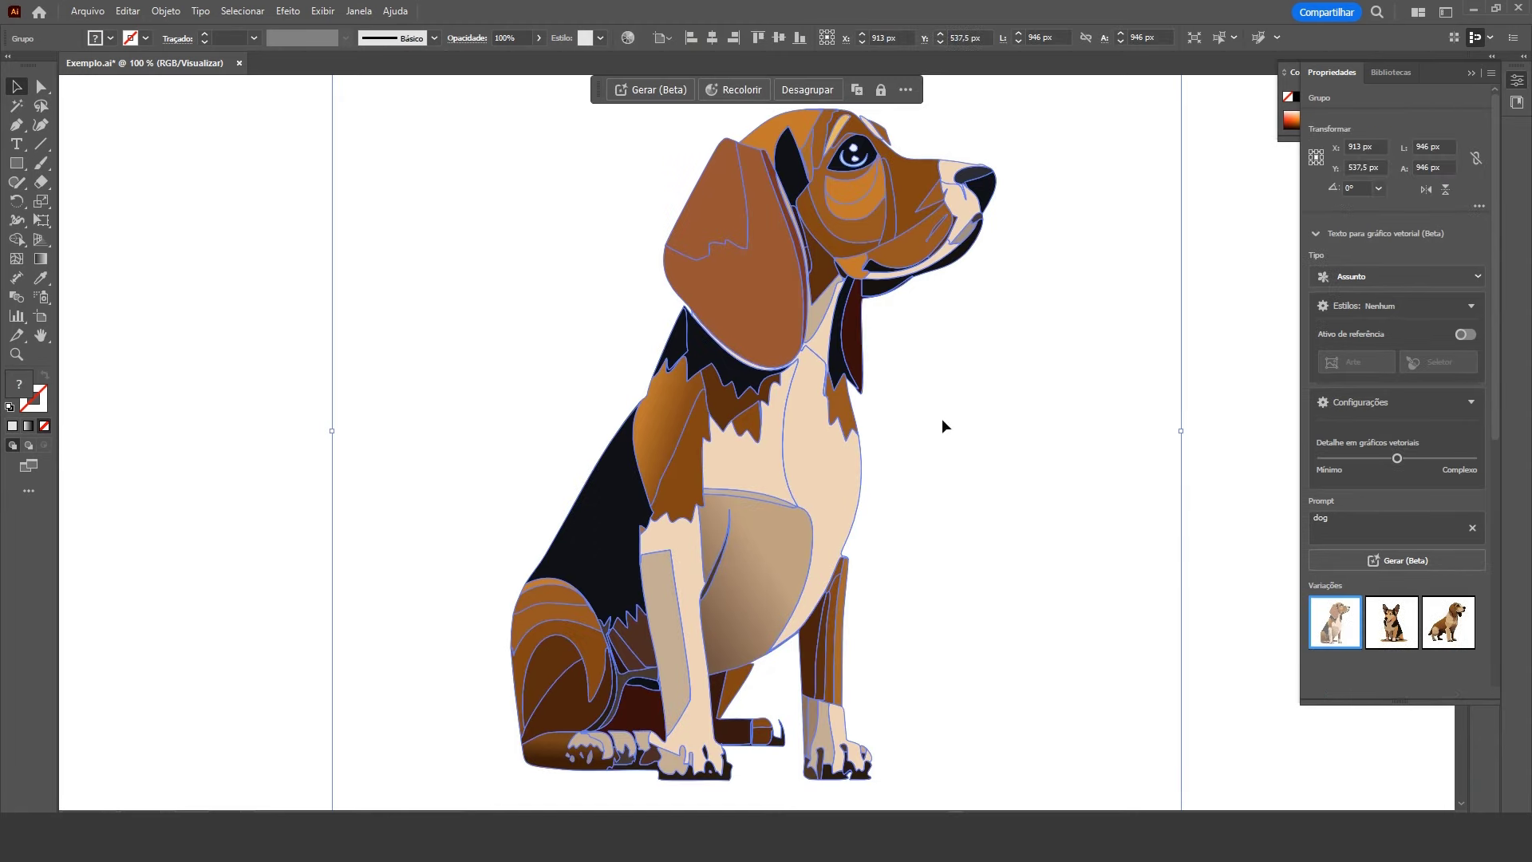
left_click(1241, 423)
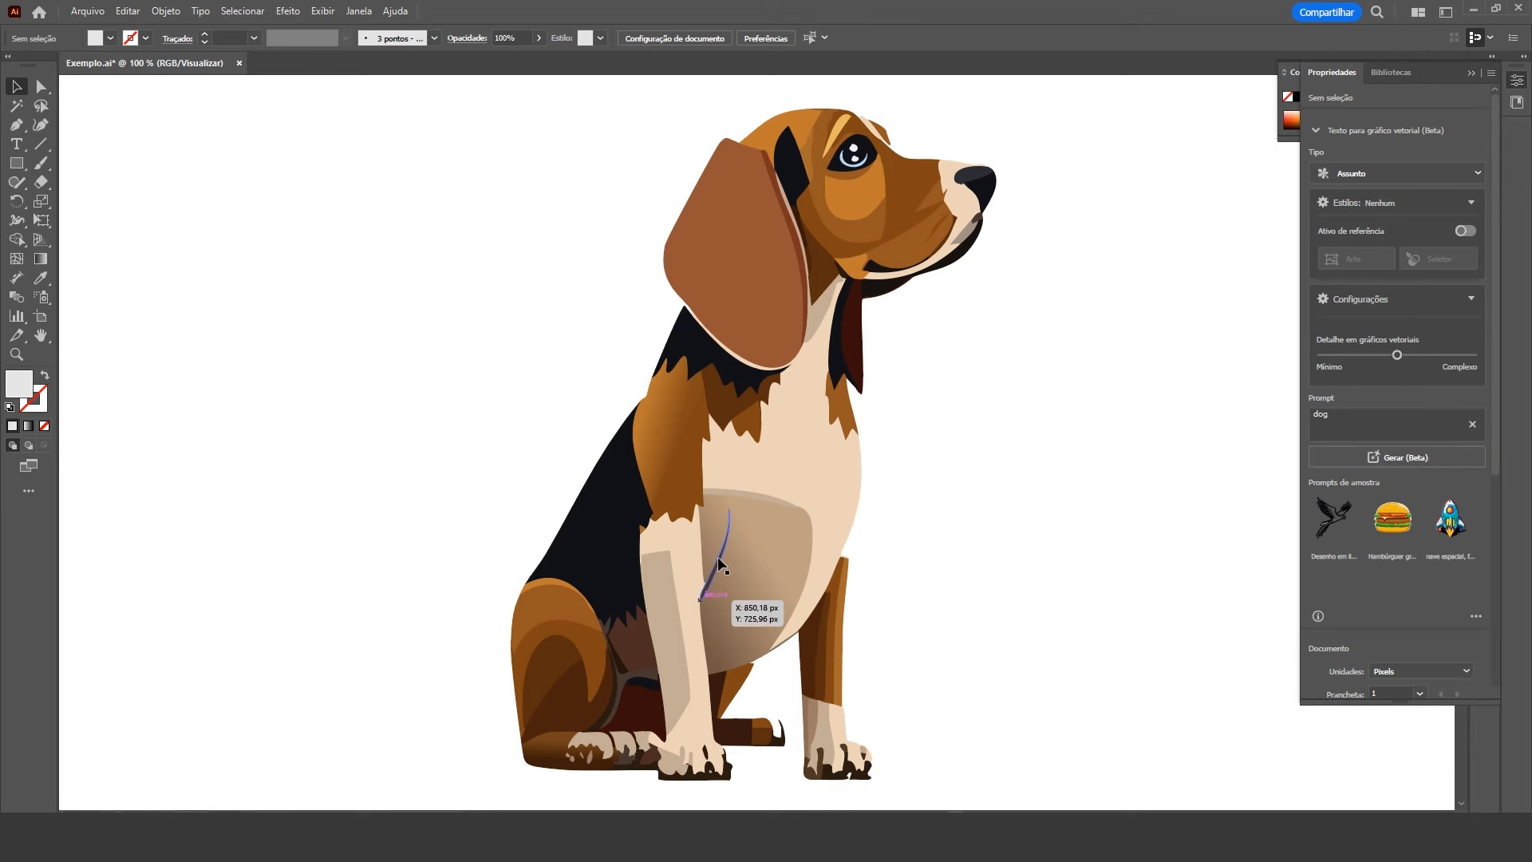
Try the second and third dog variations, then fit the artboard in the window
left_click(810, 479)
left_click(1392, 622)
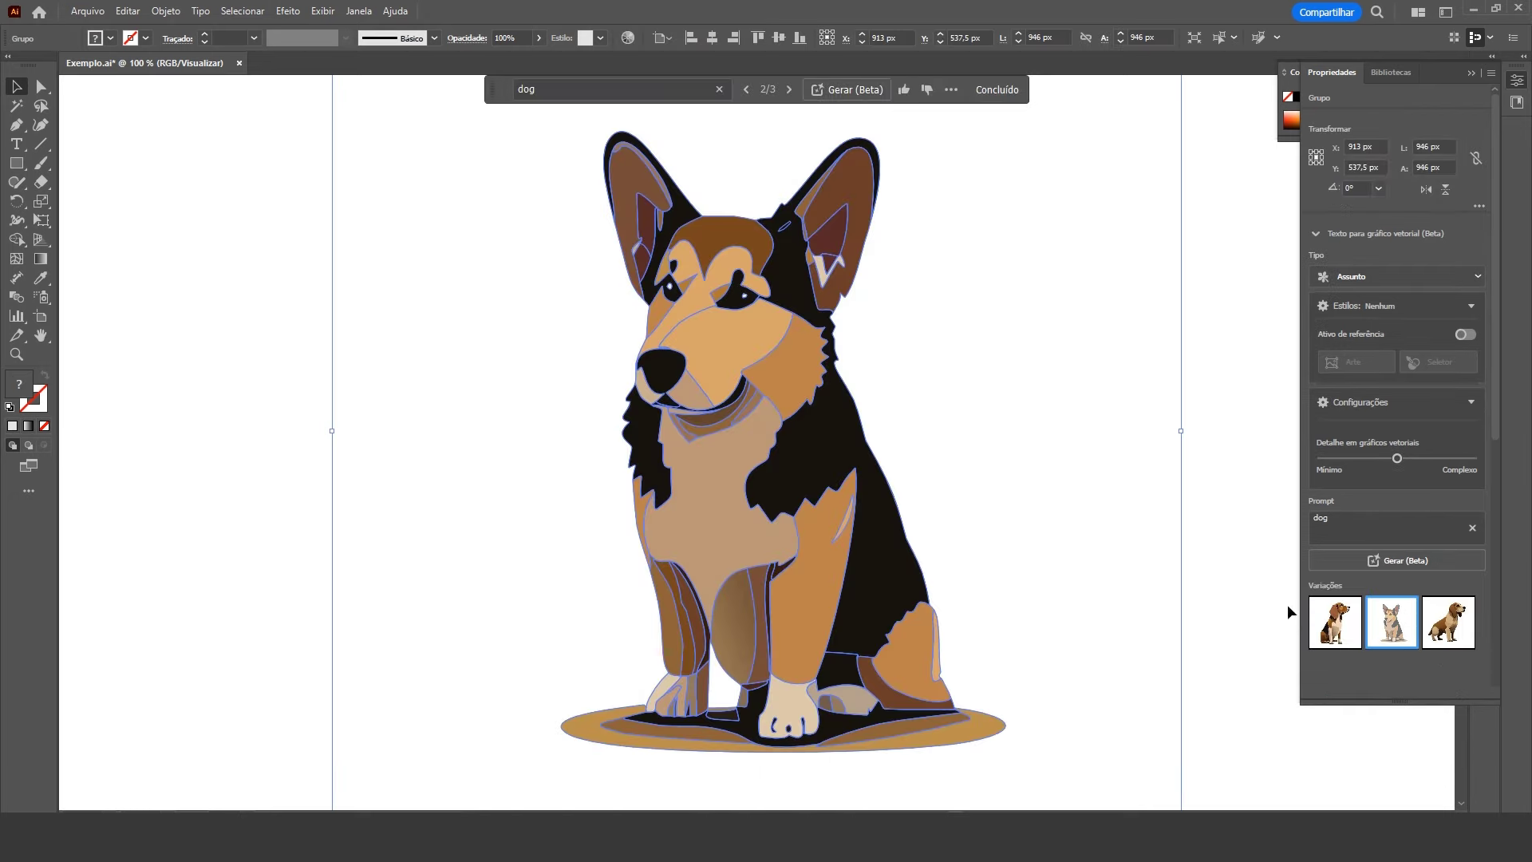
left_click(1207, 586)
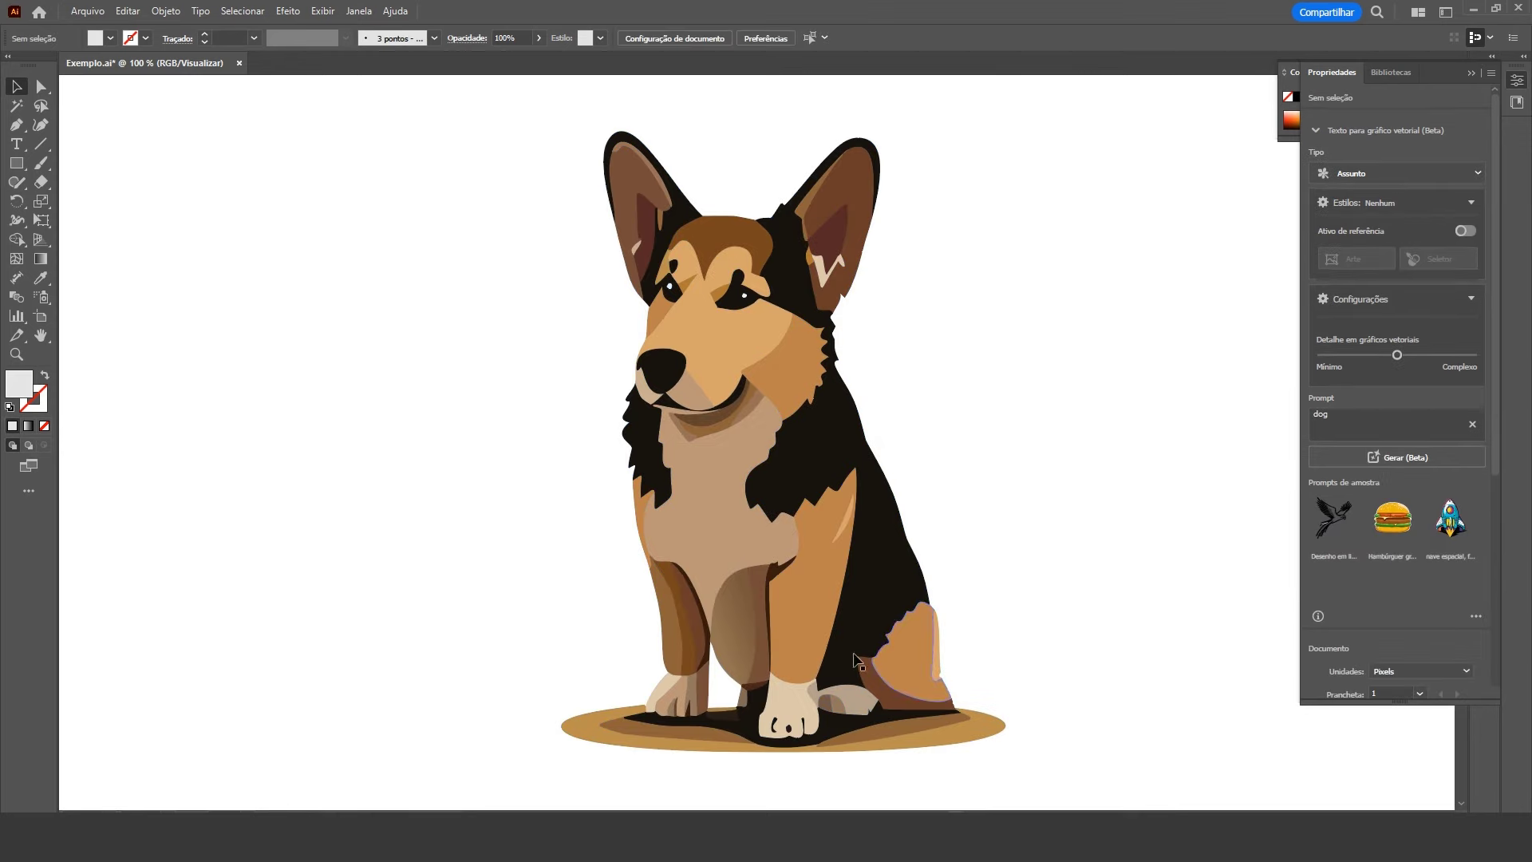
left_click(792, 606)
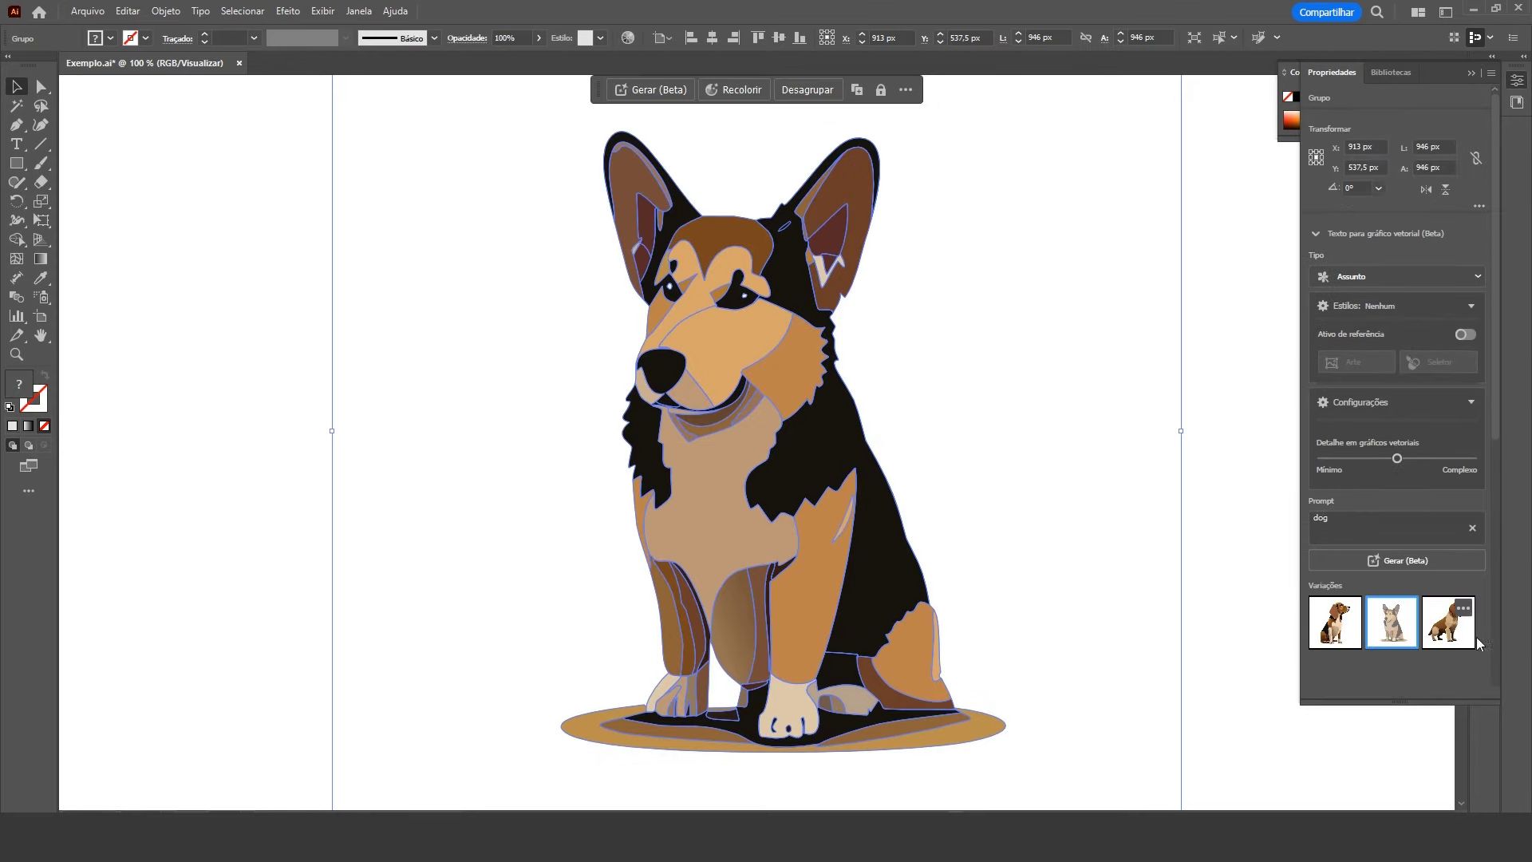
left_click(1452, 610)
left_click(1235, 542)
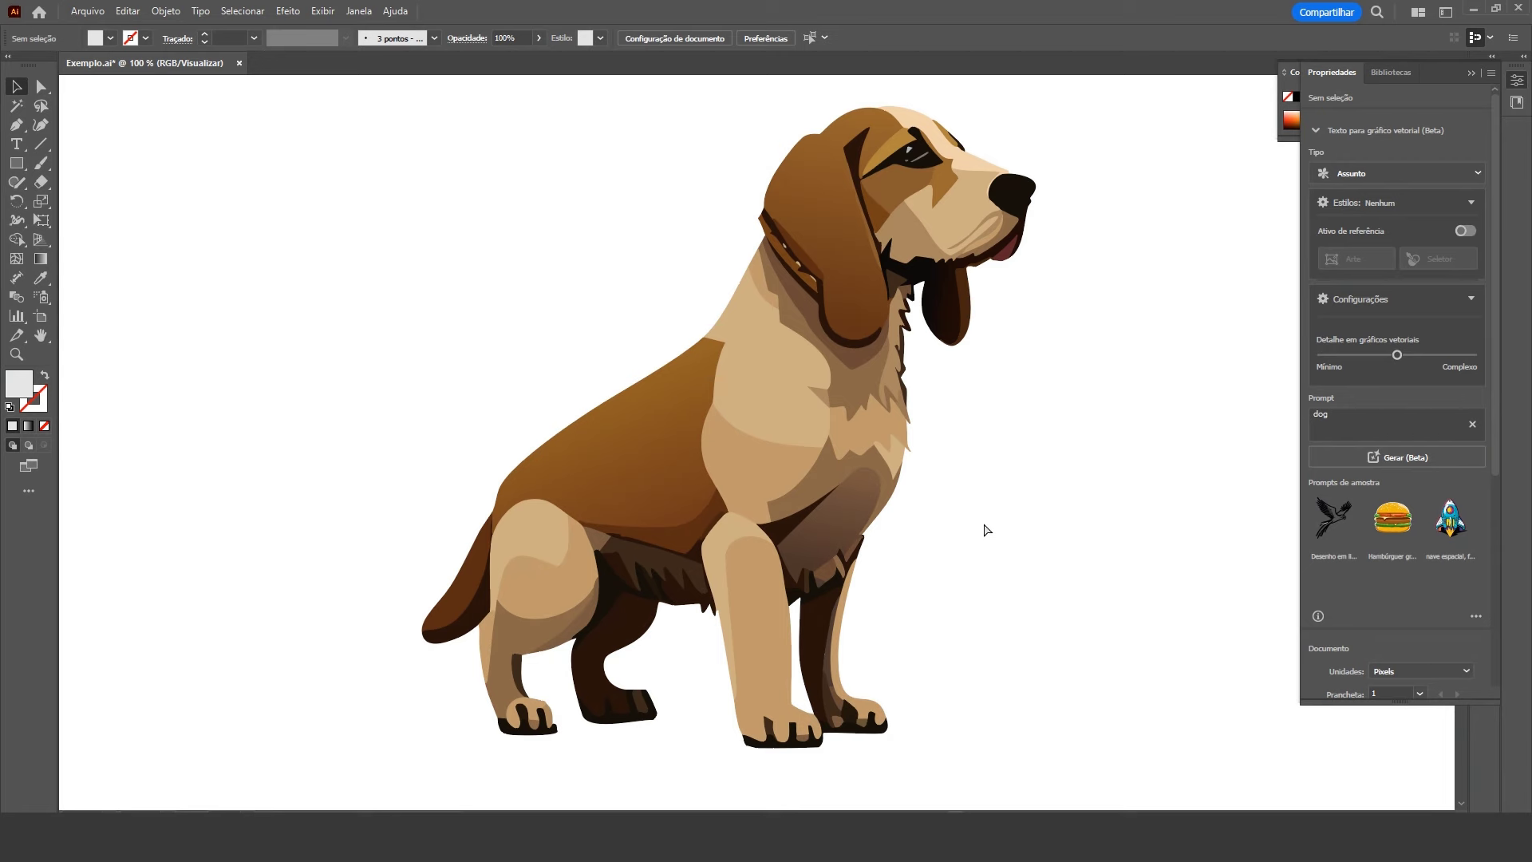
key("ctrl+0")
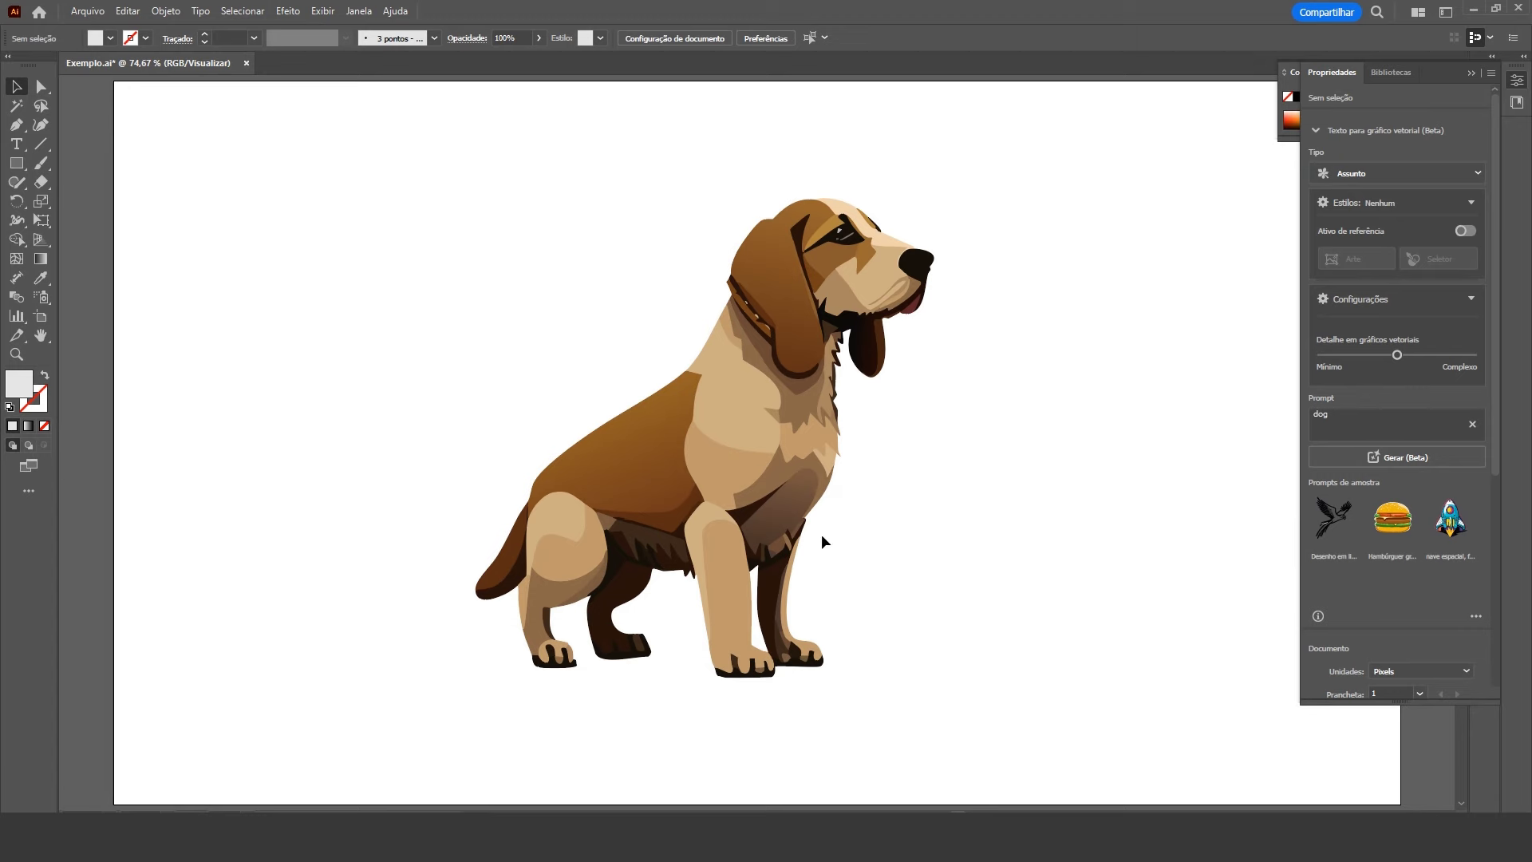
Undo the dog generation and select the grey placeholder rectangle
key("ctrl+z")
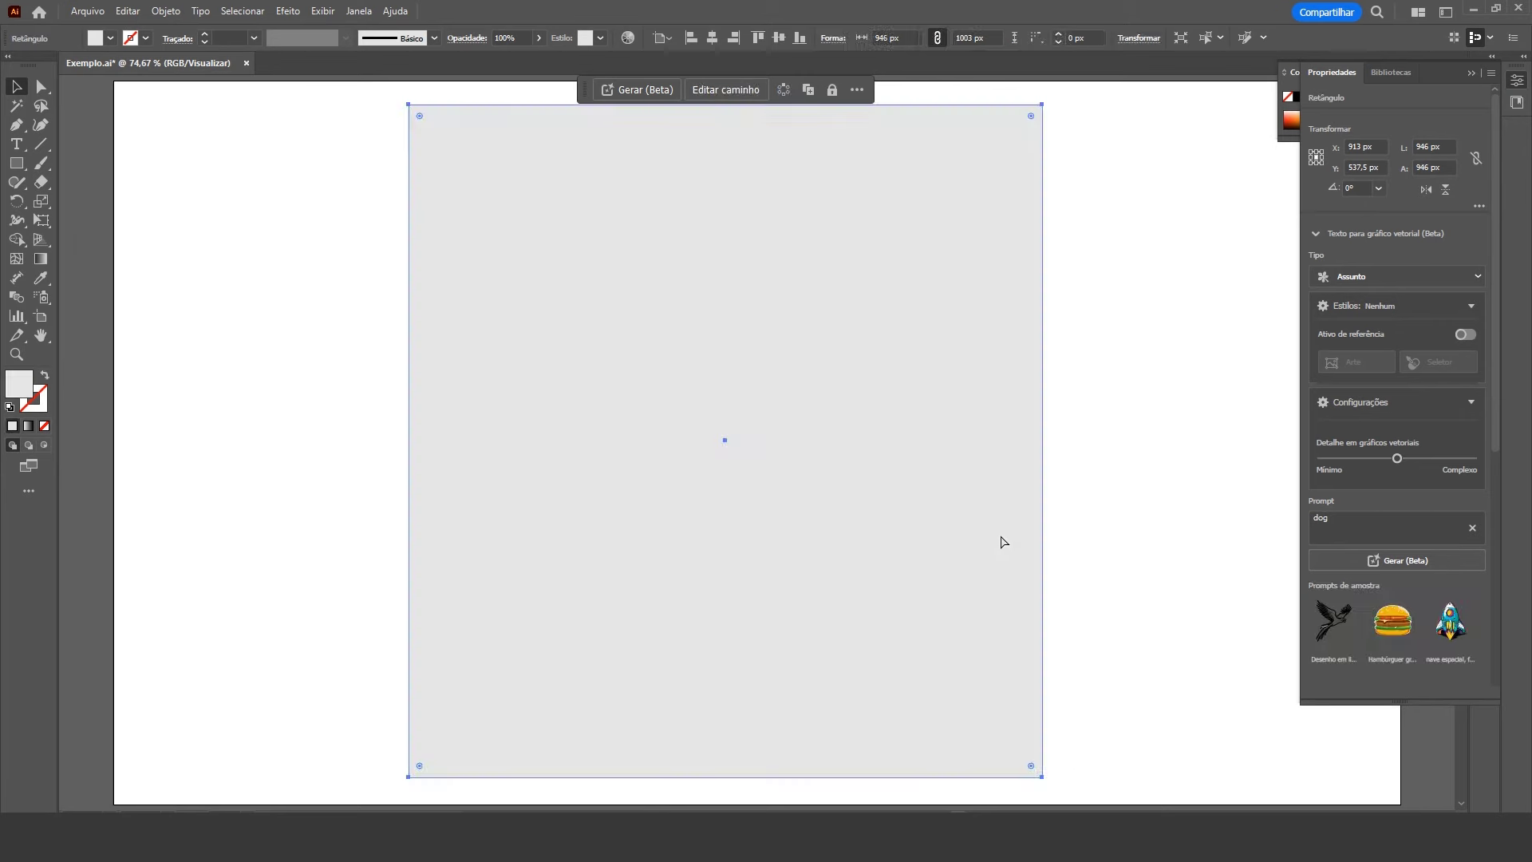
left_click(1205, 615)
left_click(806, 595)
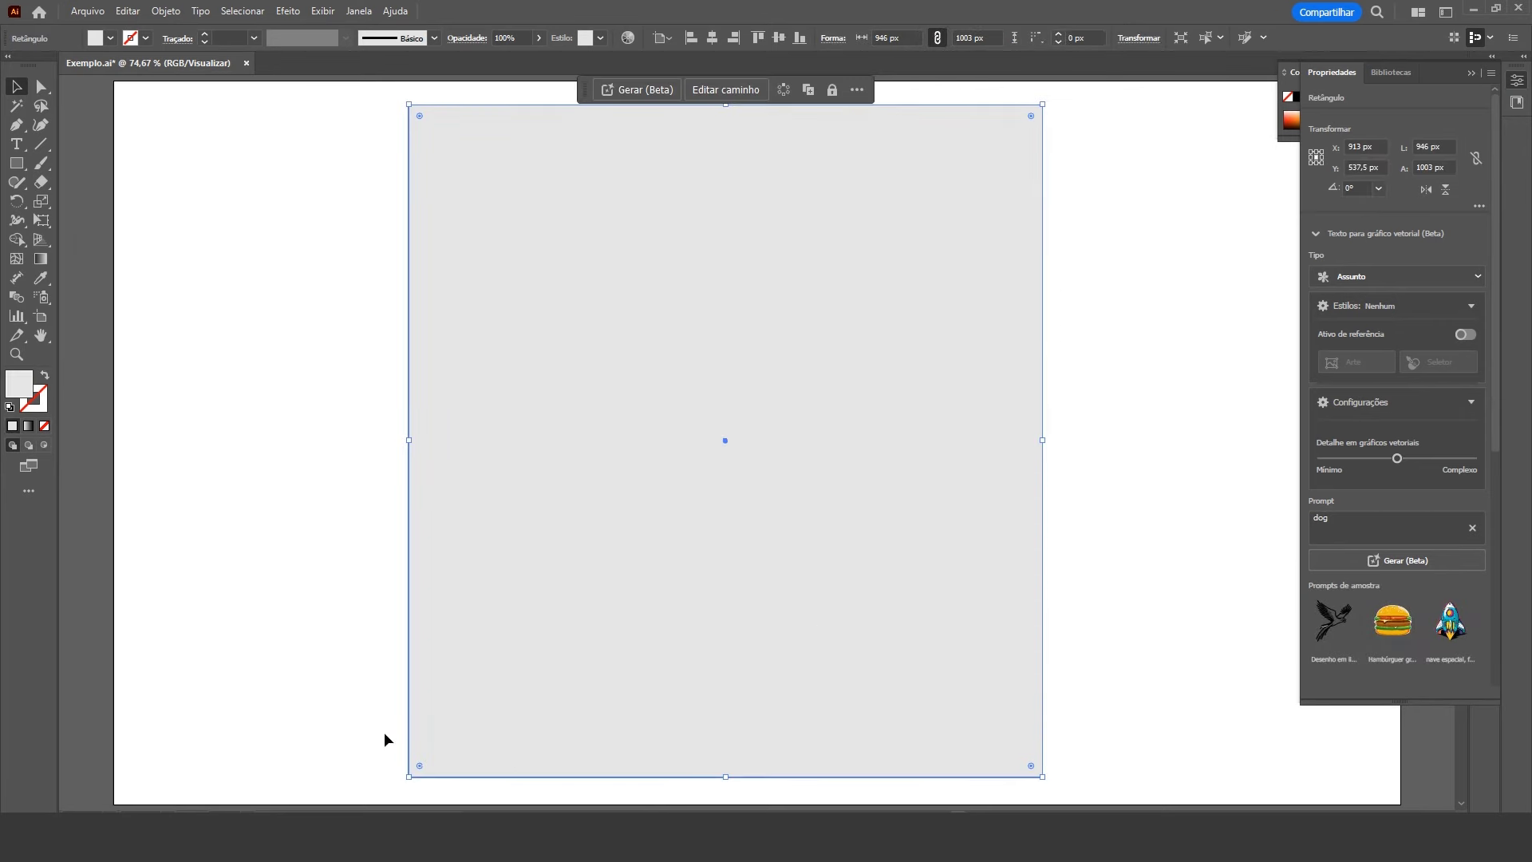
Generate an Ícone-type graphic from the prompt 'wolf logo, minimalist, black and white'
left_click(630, 90)
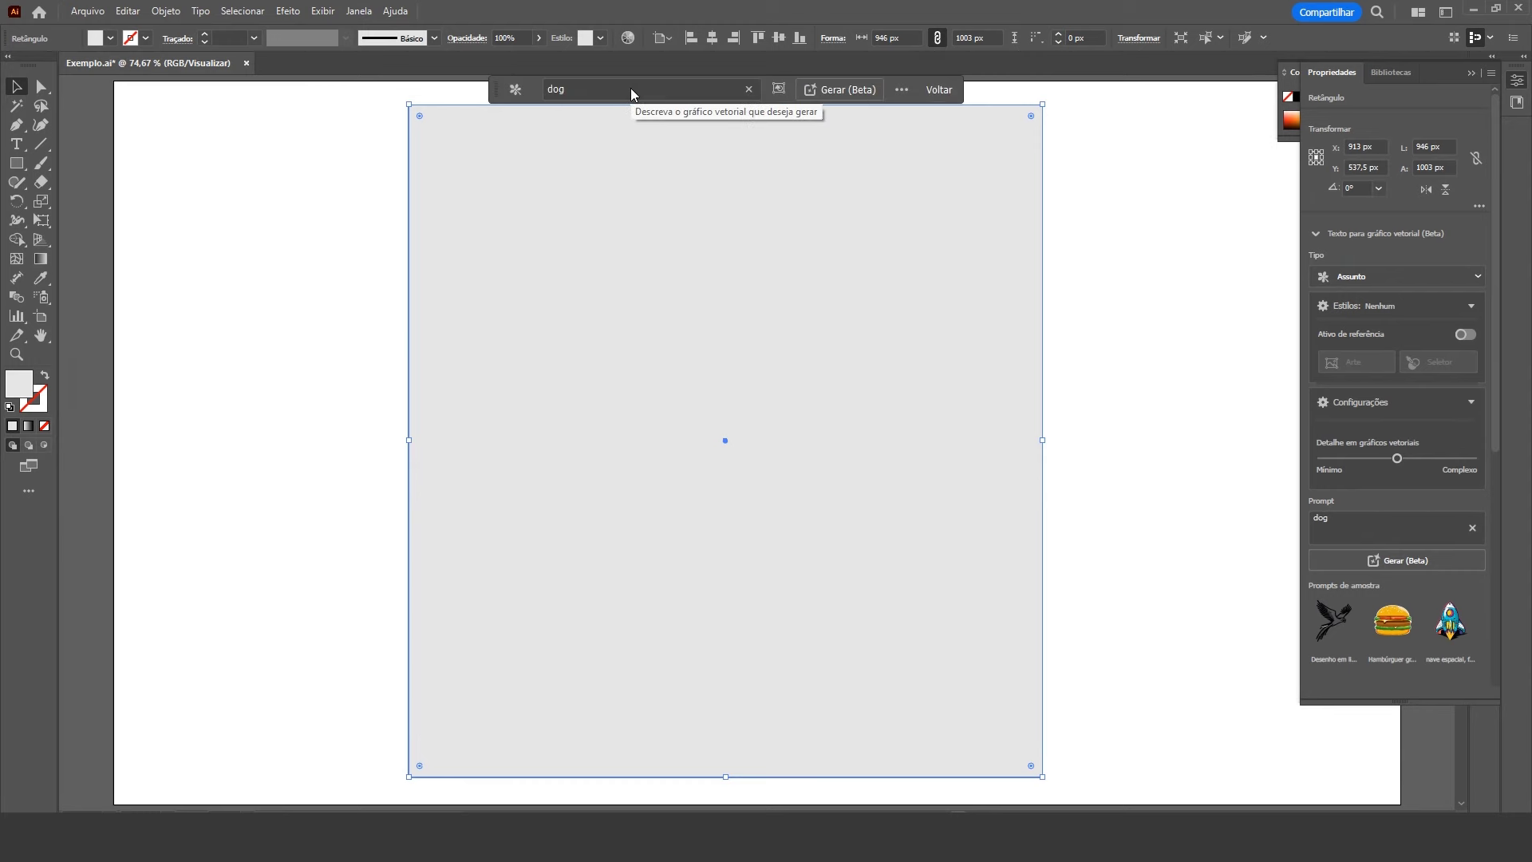
left_click(749, 90)
left_click(517, 92)
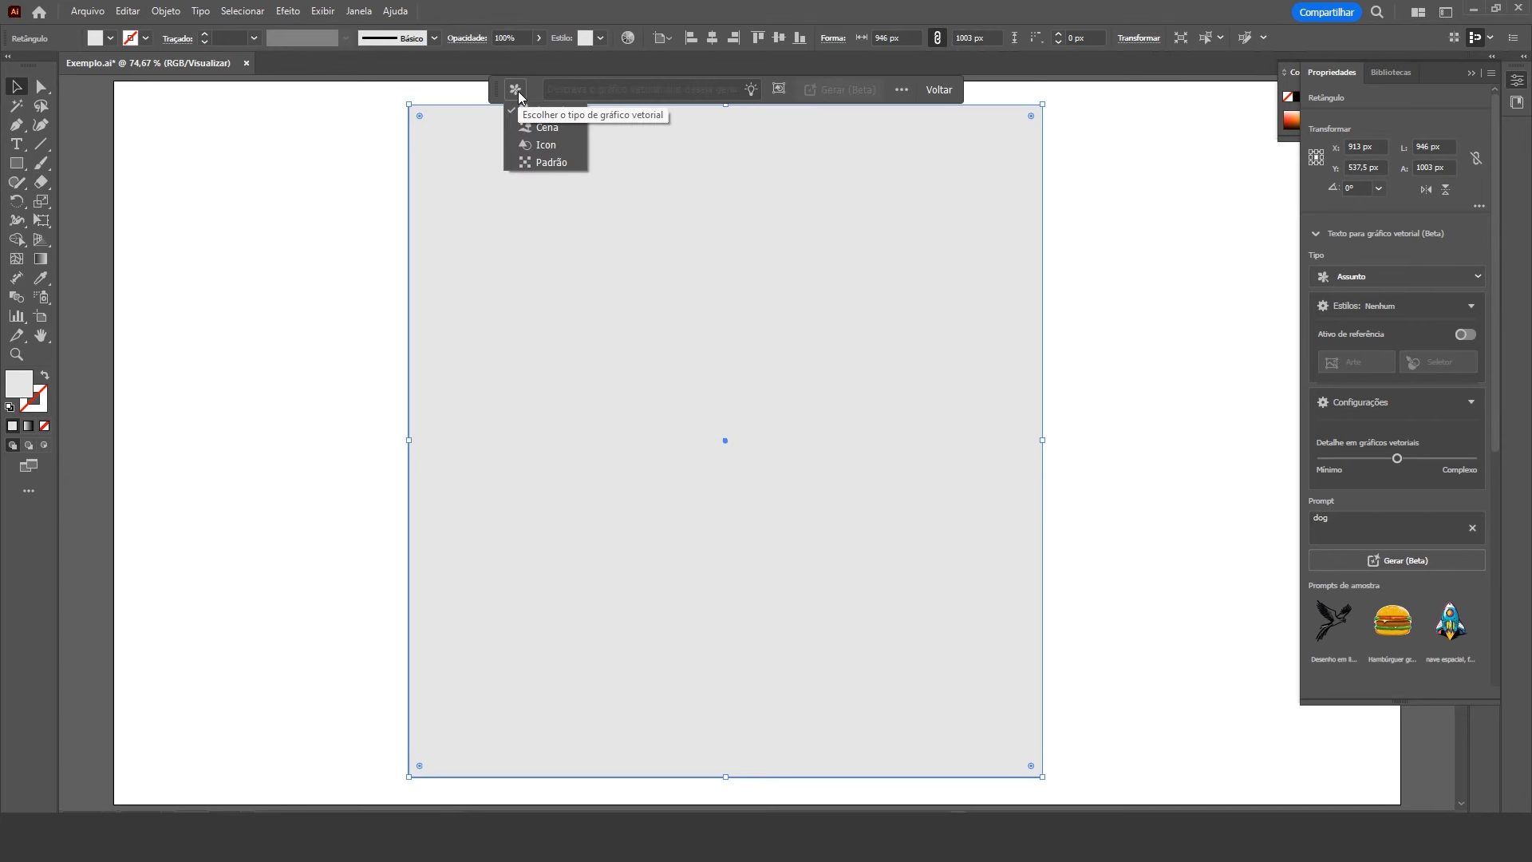
left_click(545, 147)
left_click(591, 93)
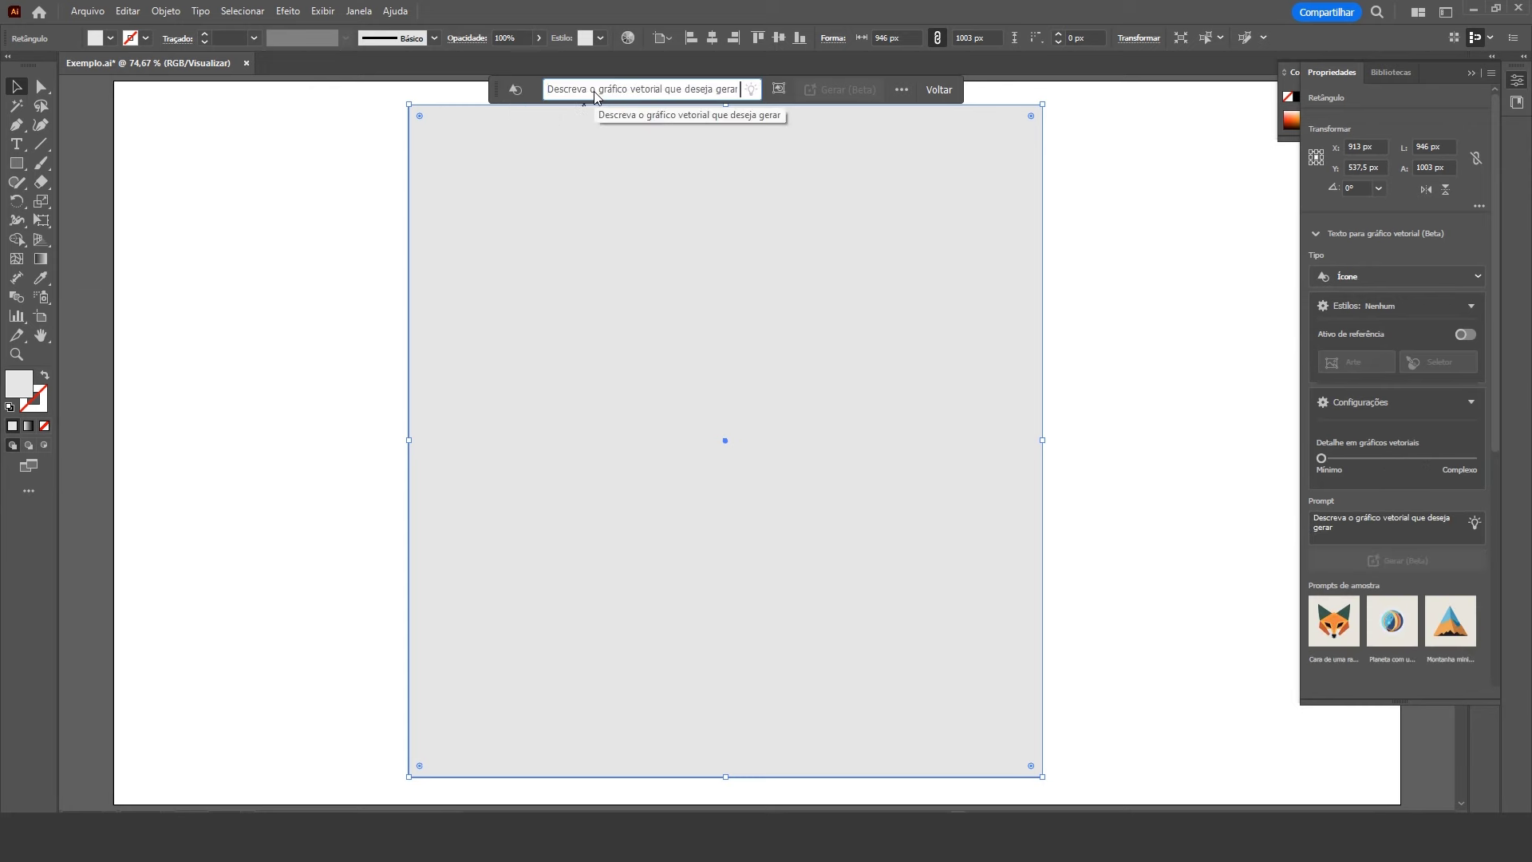
type("wo")
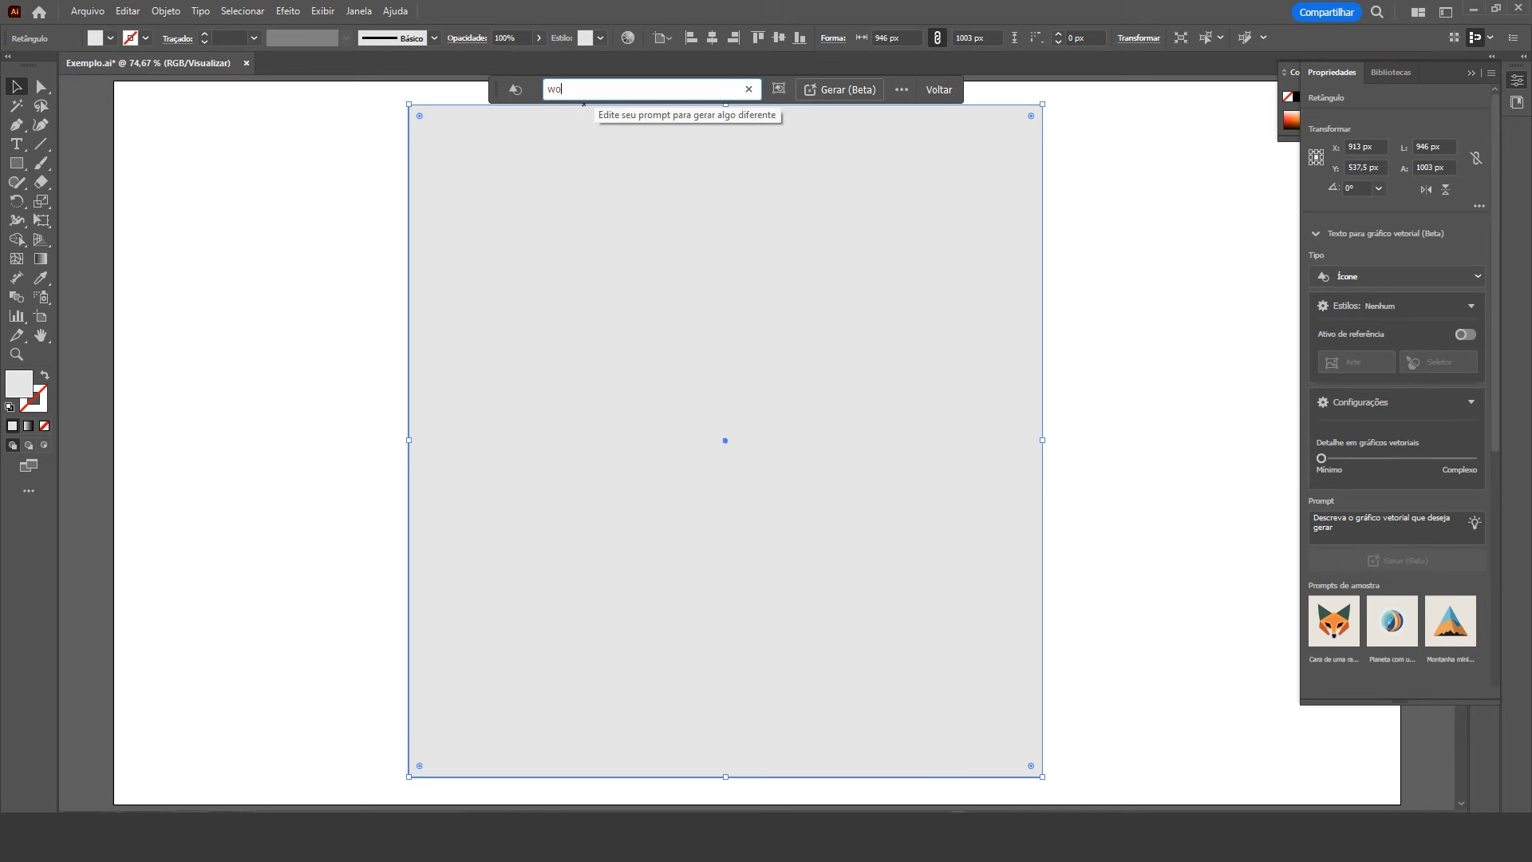
type("lf")
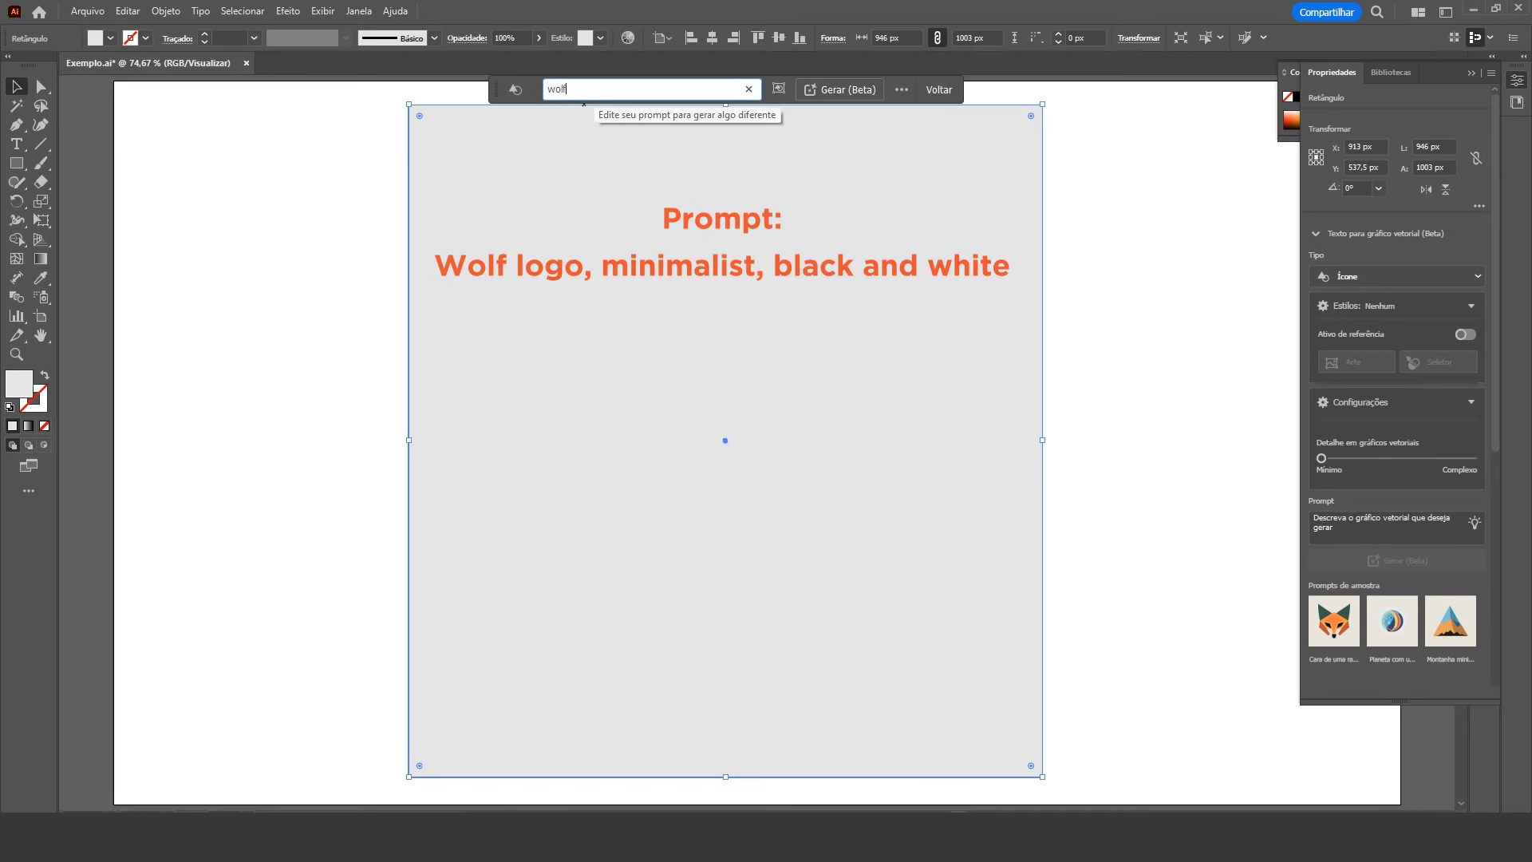
type(" logo, minimalist, black and white")
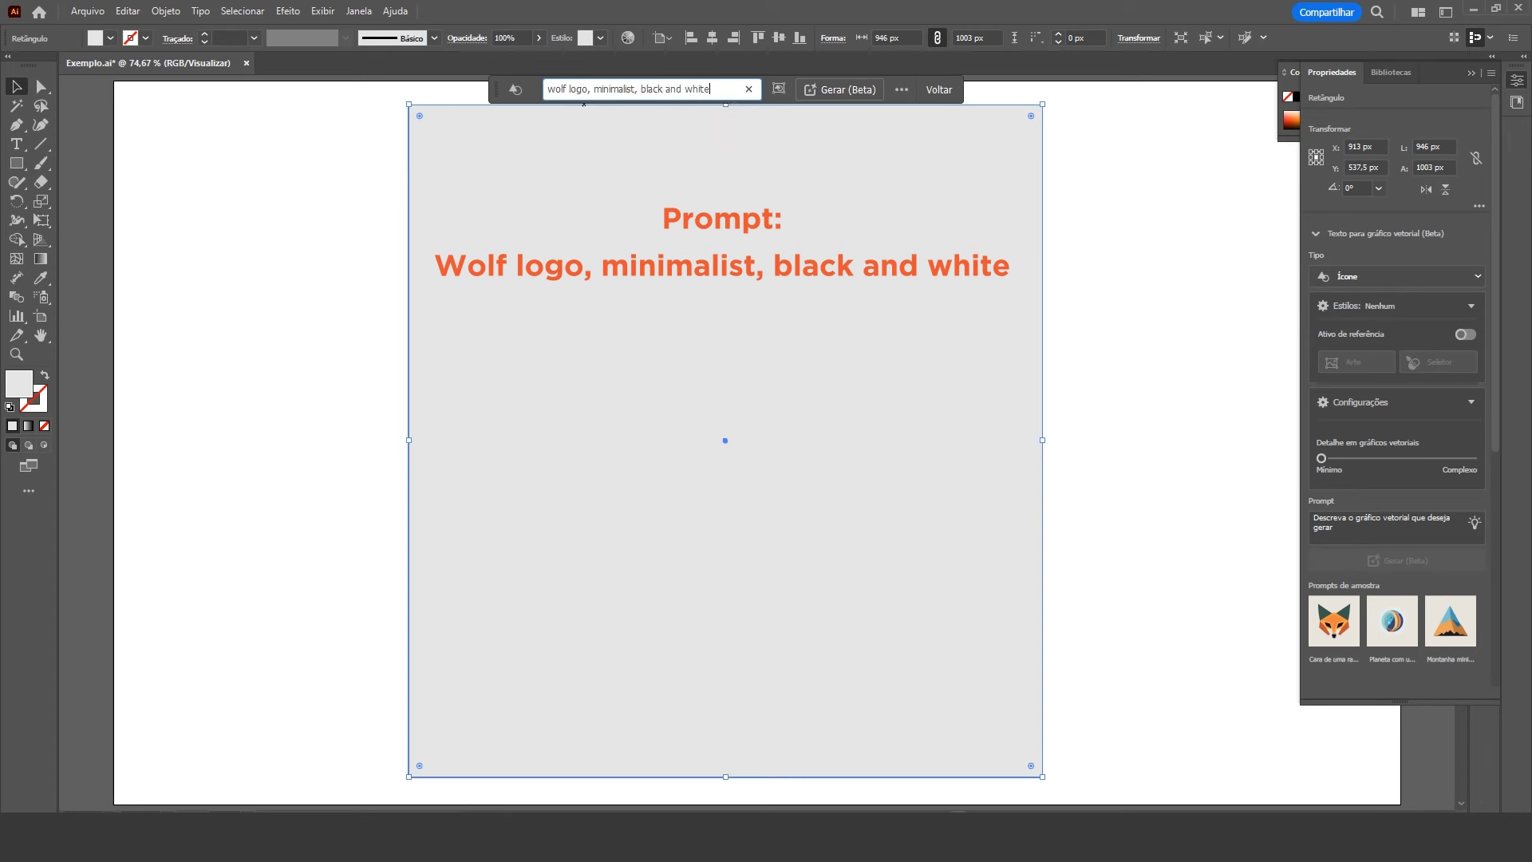
key("Return")
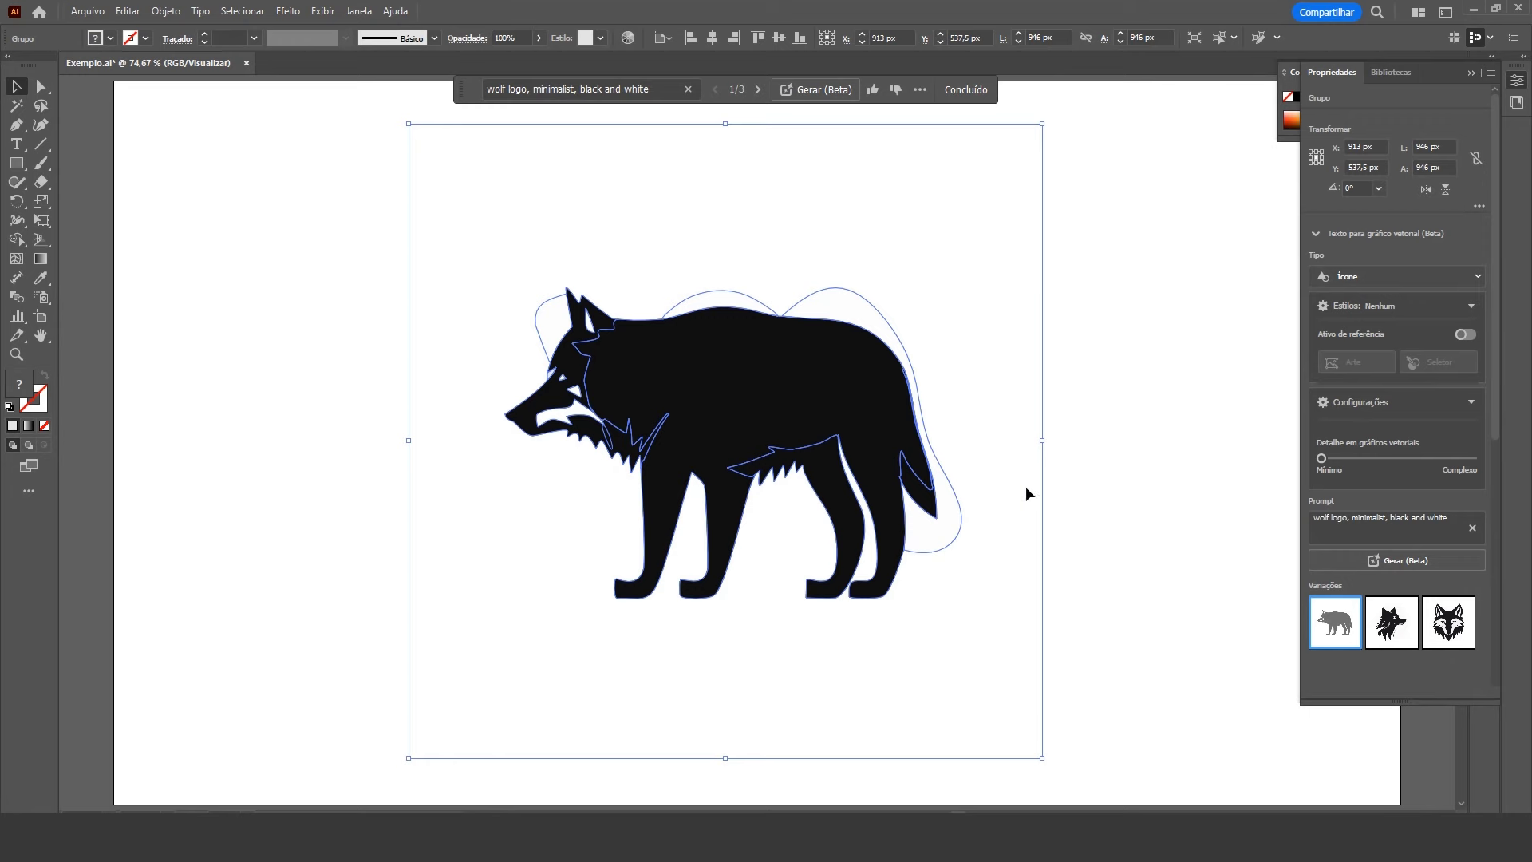
Zoom to 100% and swap in the second wolf variation
left_click(1159, 422)
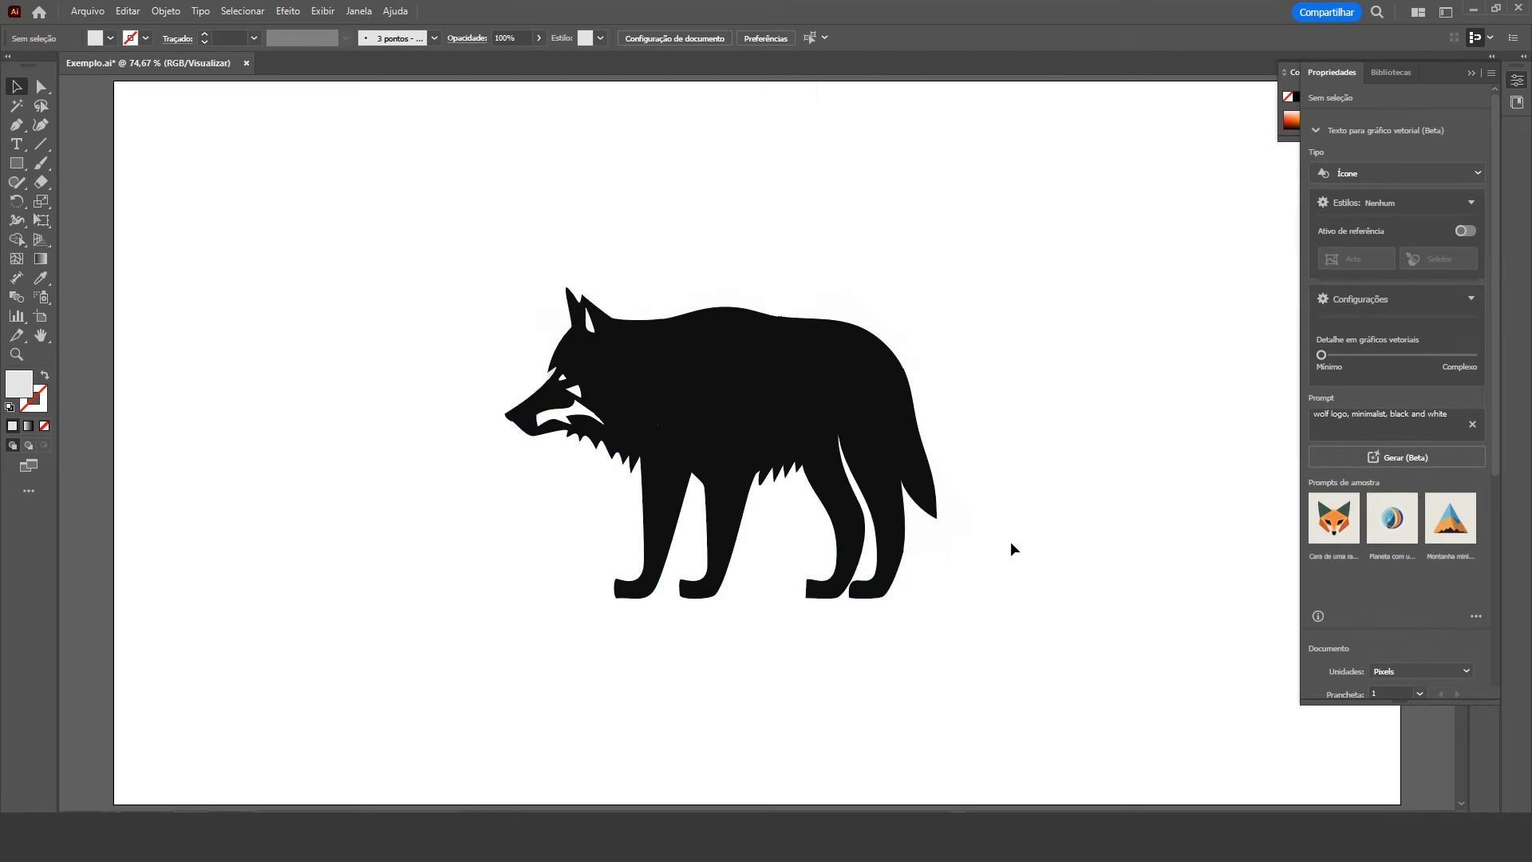
key("ctrl+1")
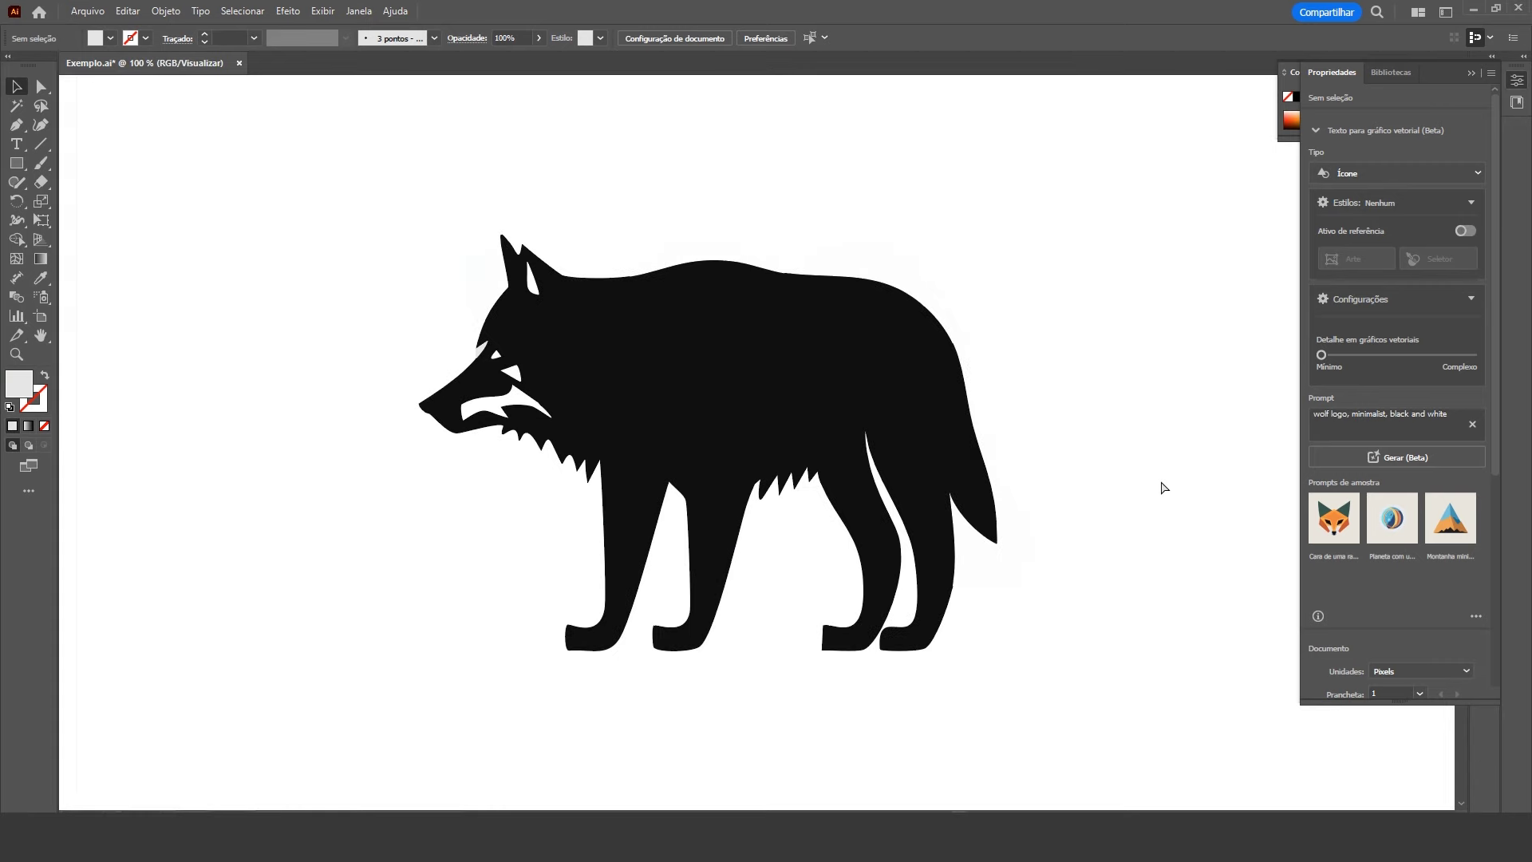
left_click(950, 455)
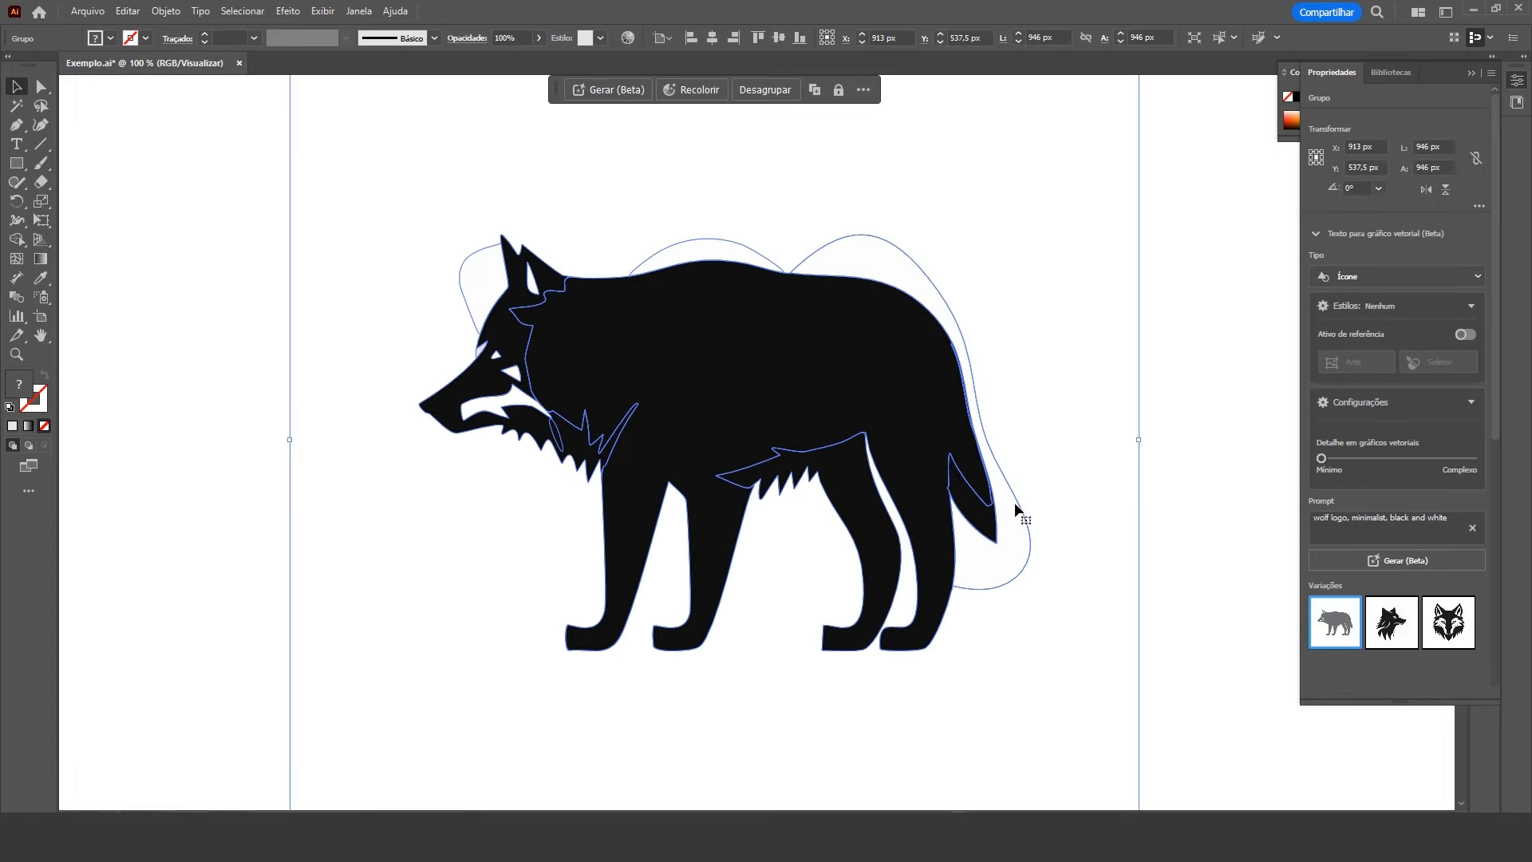
left_click(1391, 621)
left_click(1193, 501)
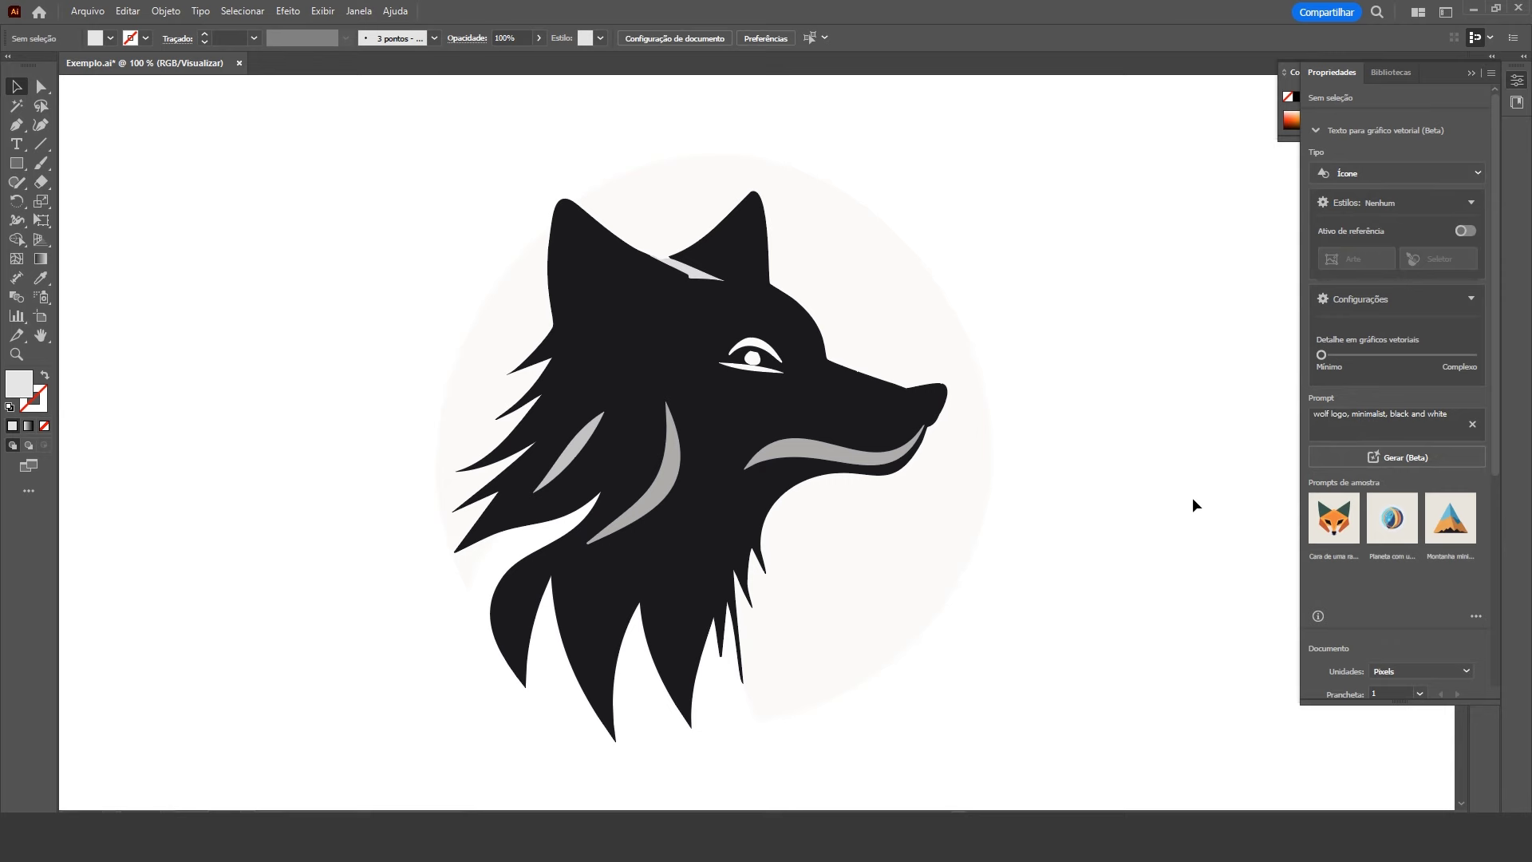
Try the front-facing wolf variation, then return to the side-profile wolf head
left_click(752, 454)
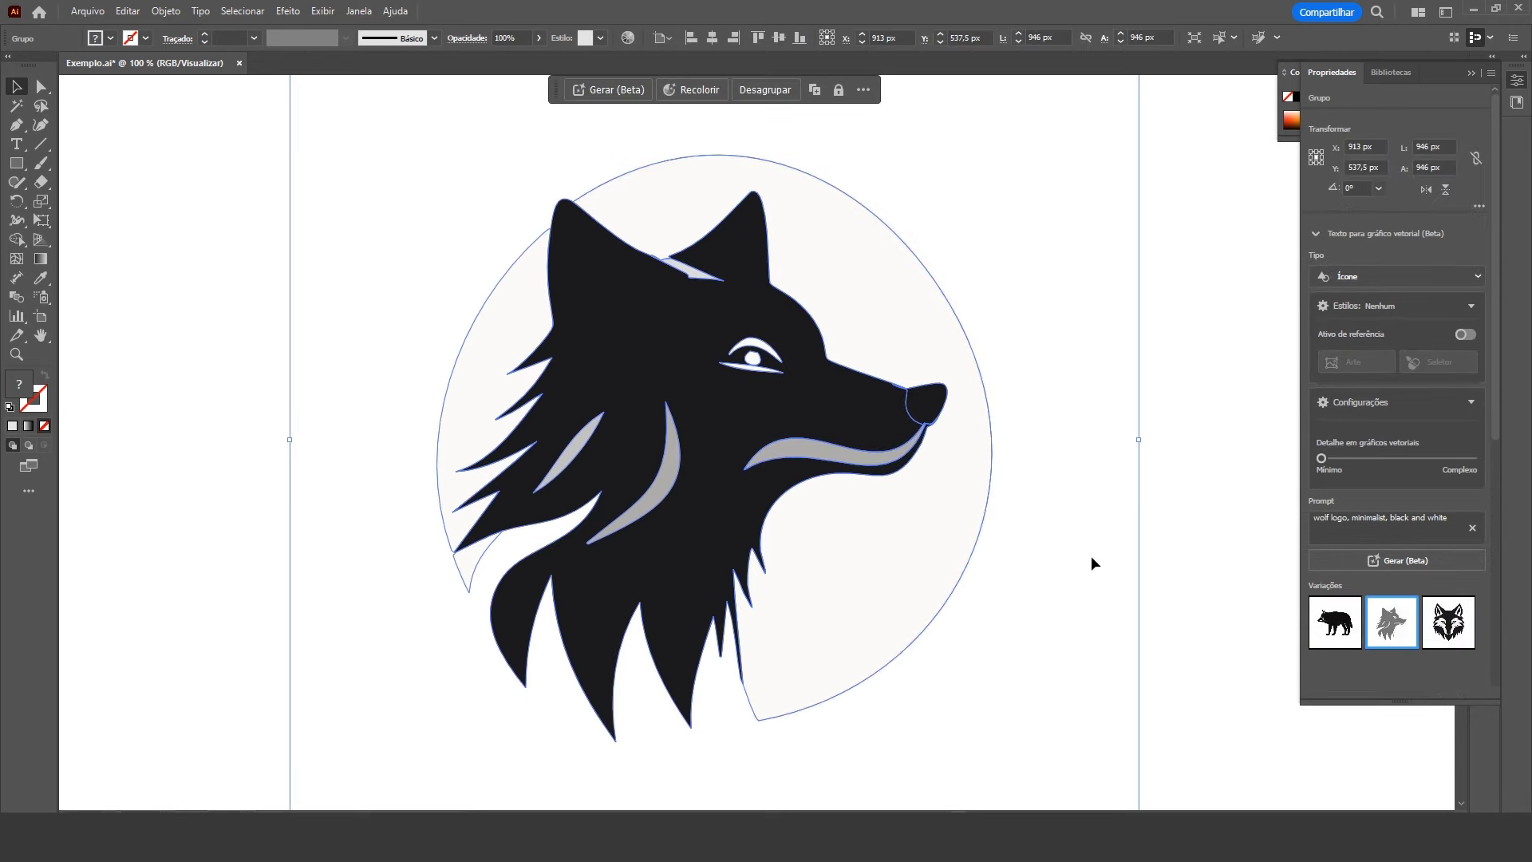
left_click(1449, 622)
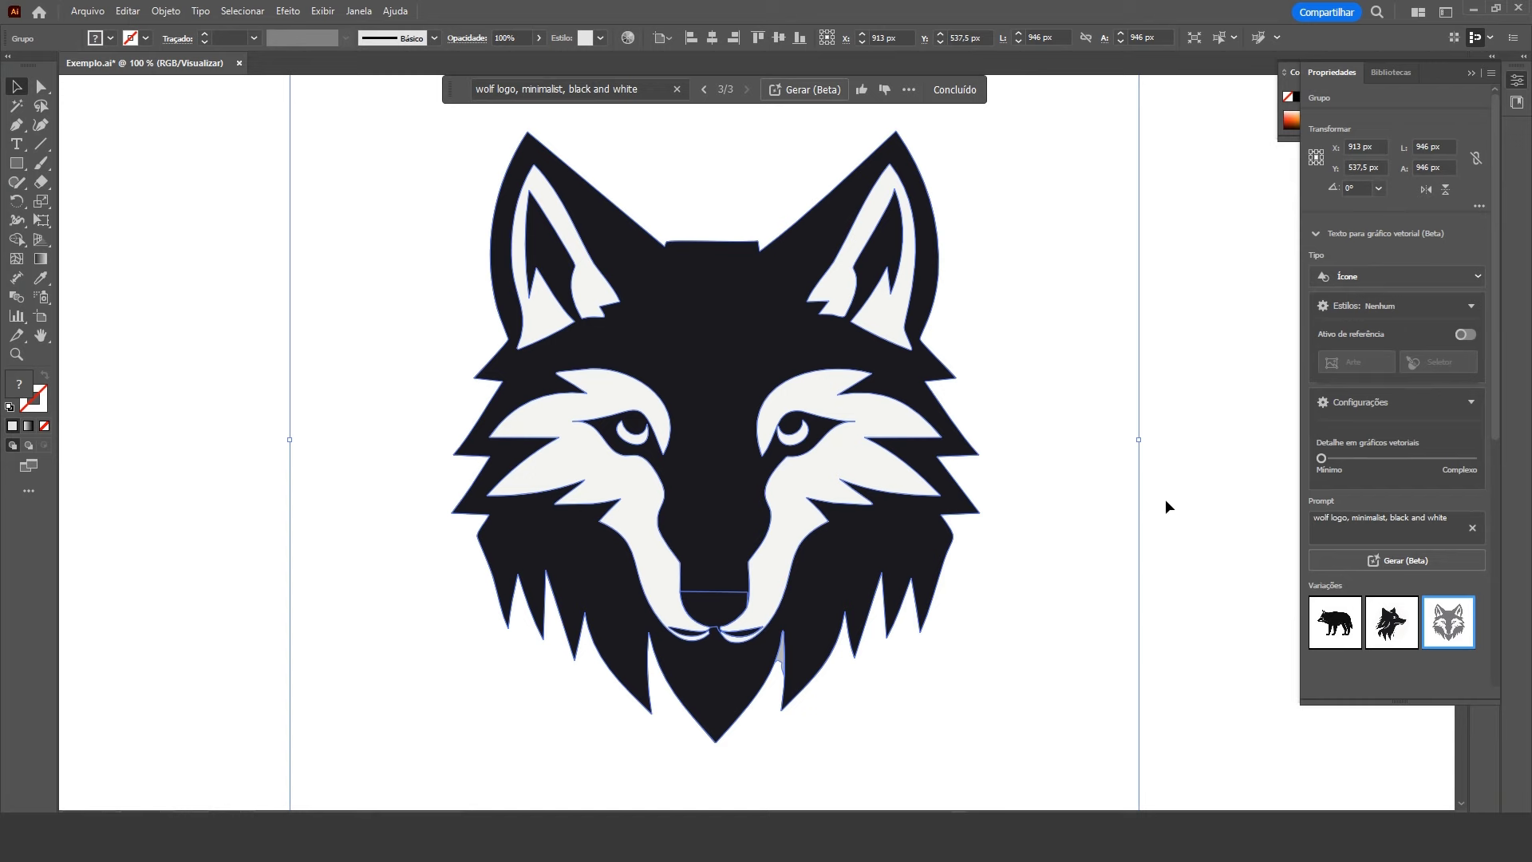
left_click(1170, 502)
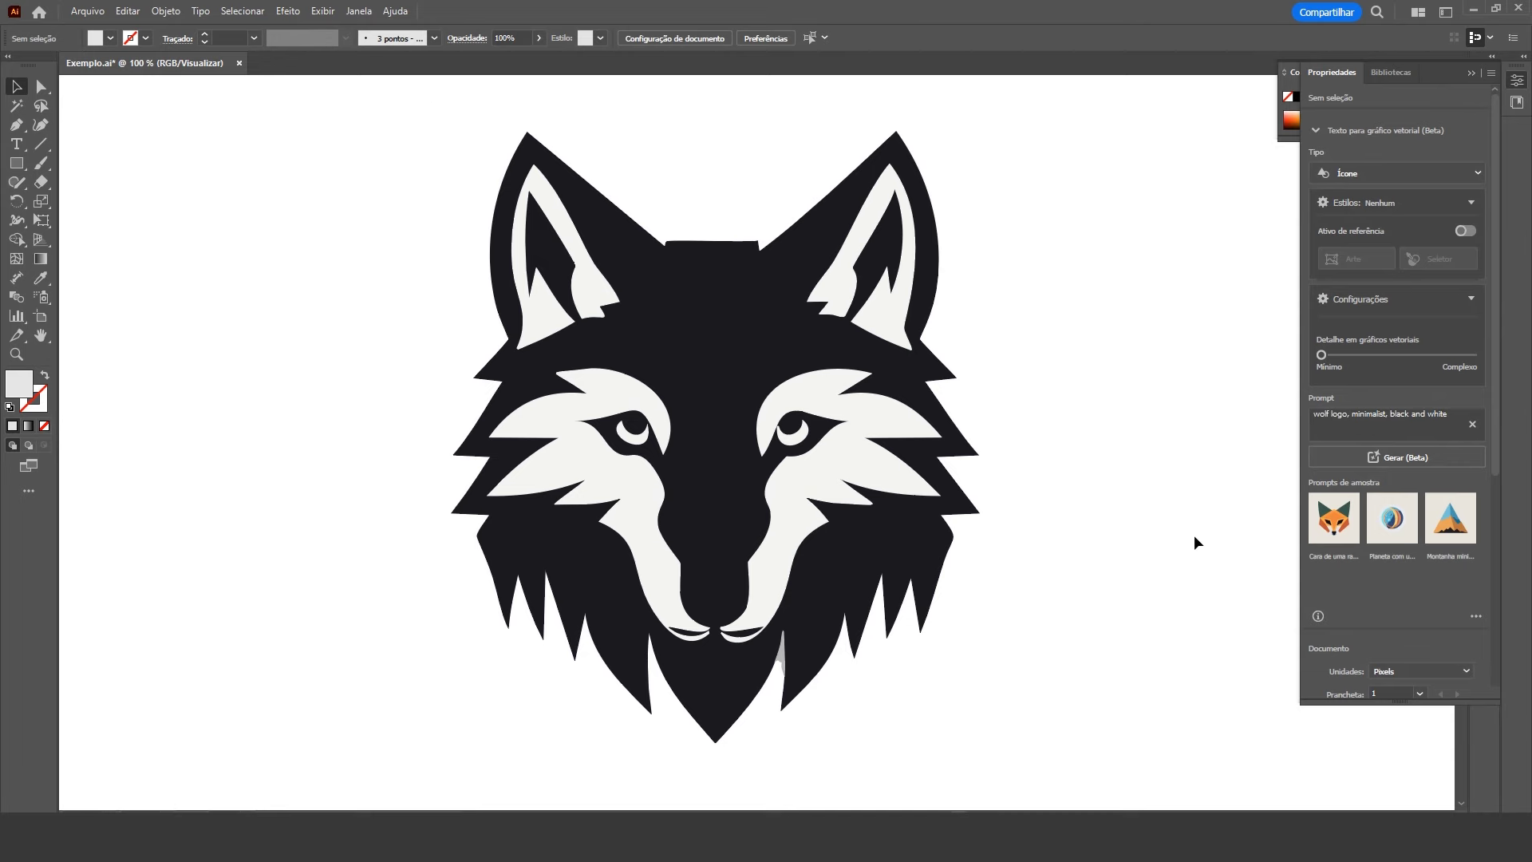
left_click(696, 404)
left_click(1388, 630)
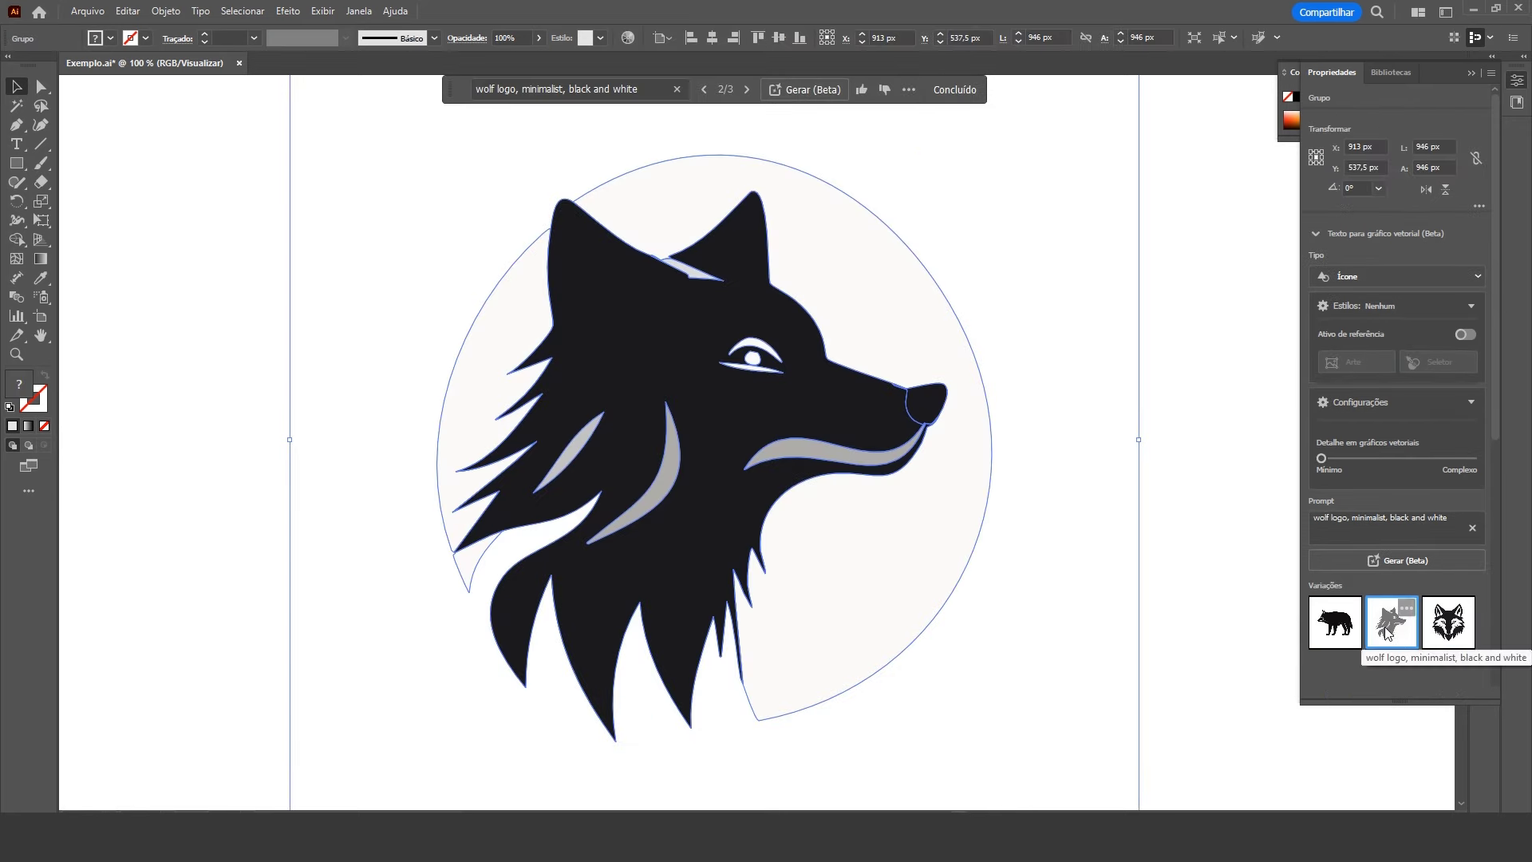
left_click(1204, 462)
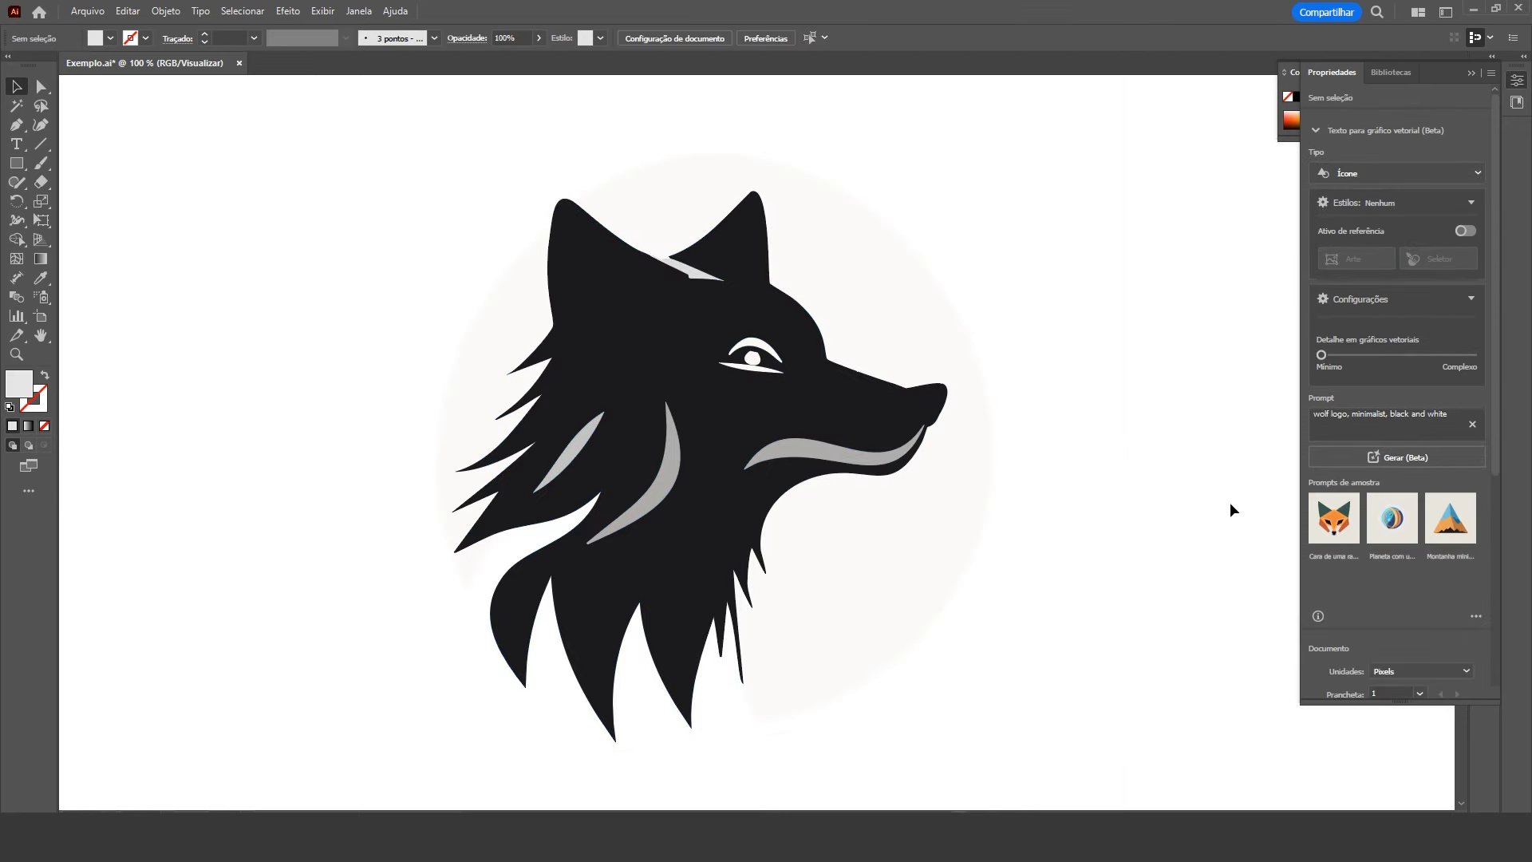
left_click(813, 435)
right_click(812, 434)
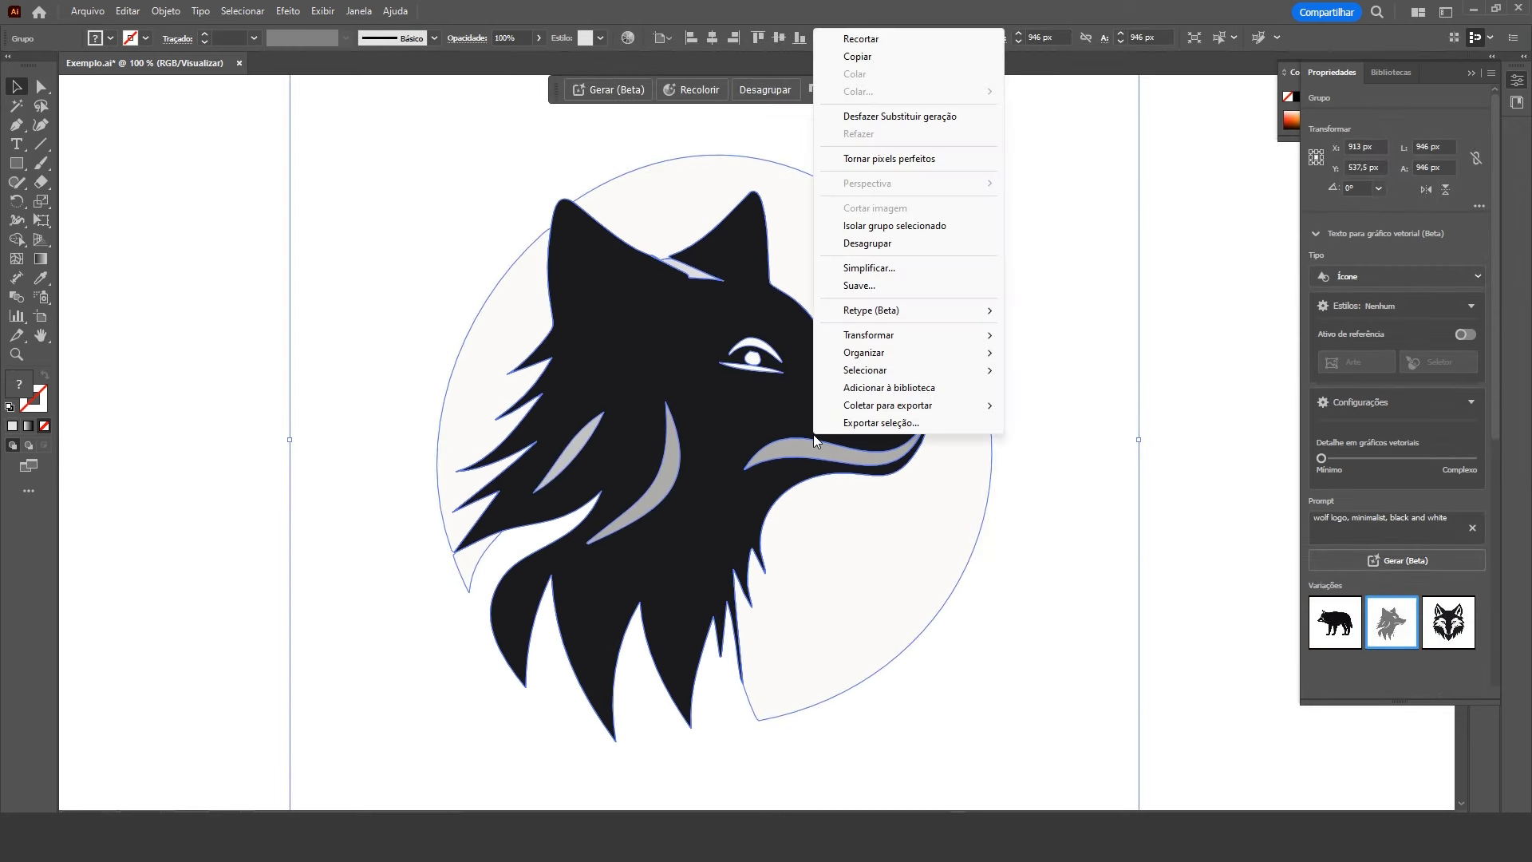
Ungroup the wolf artwork fully into separate shapes
left_click(868, 243)
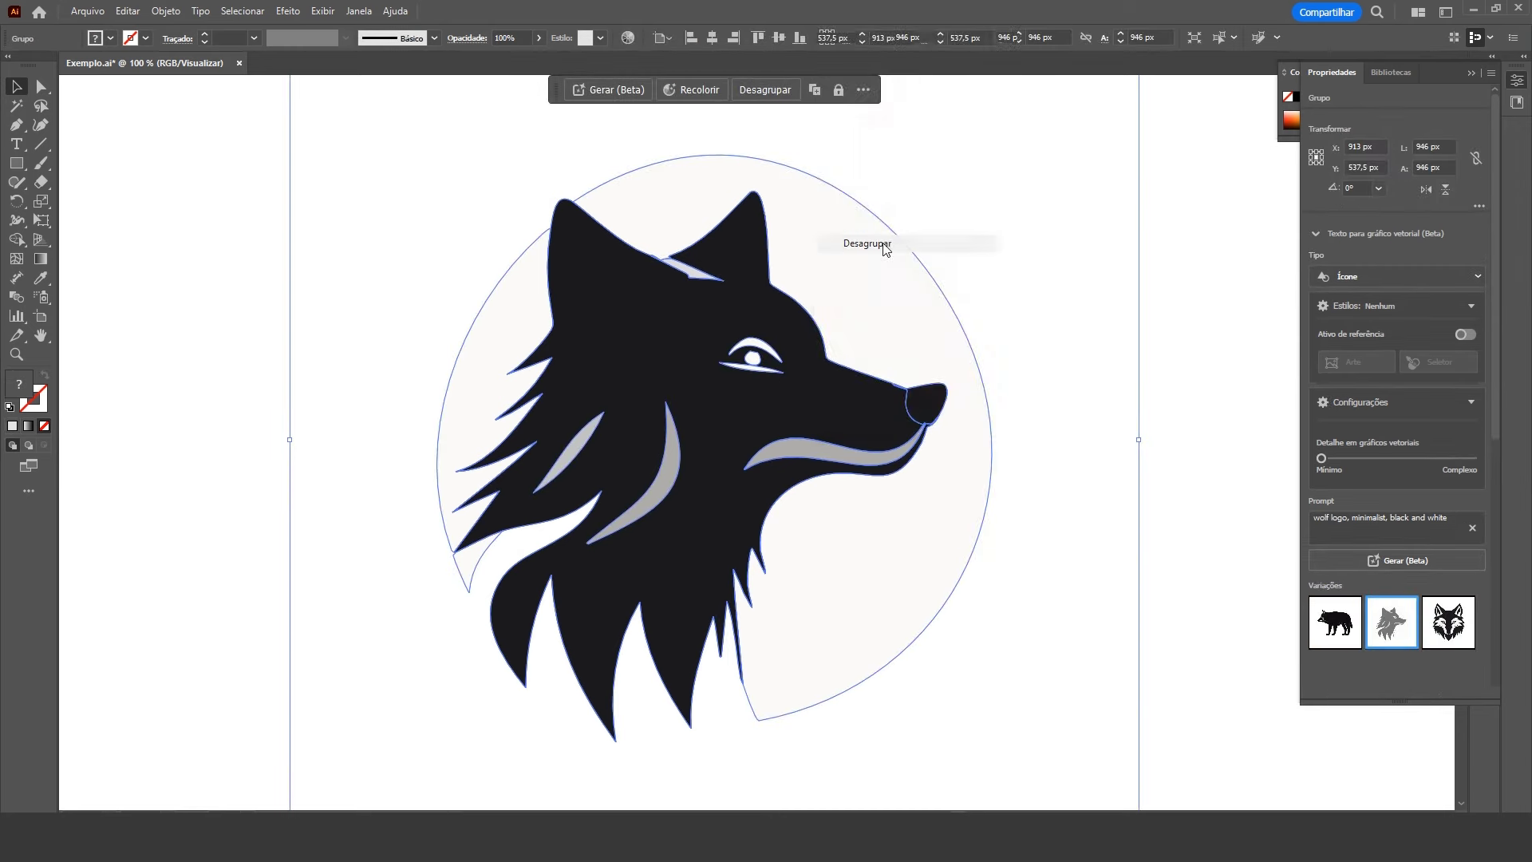
left_click(1205, 450)
left_click(831, 438)
right_click(832, 438)
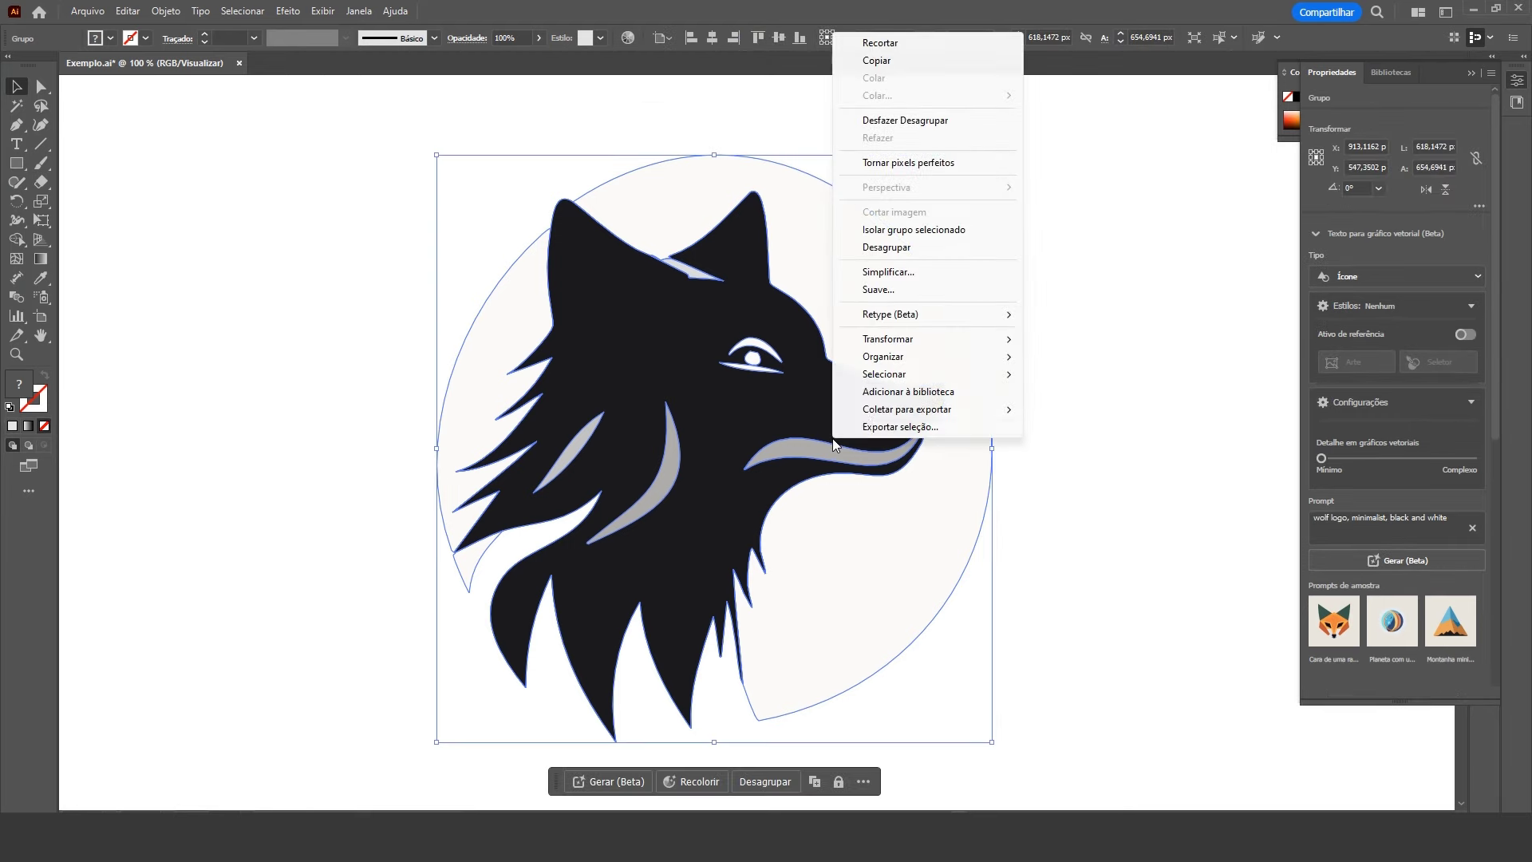
left_click(886, 246)
left_click(1135, 446)
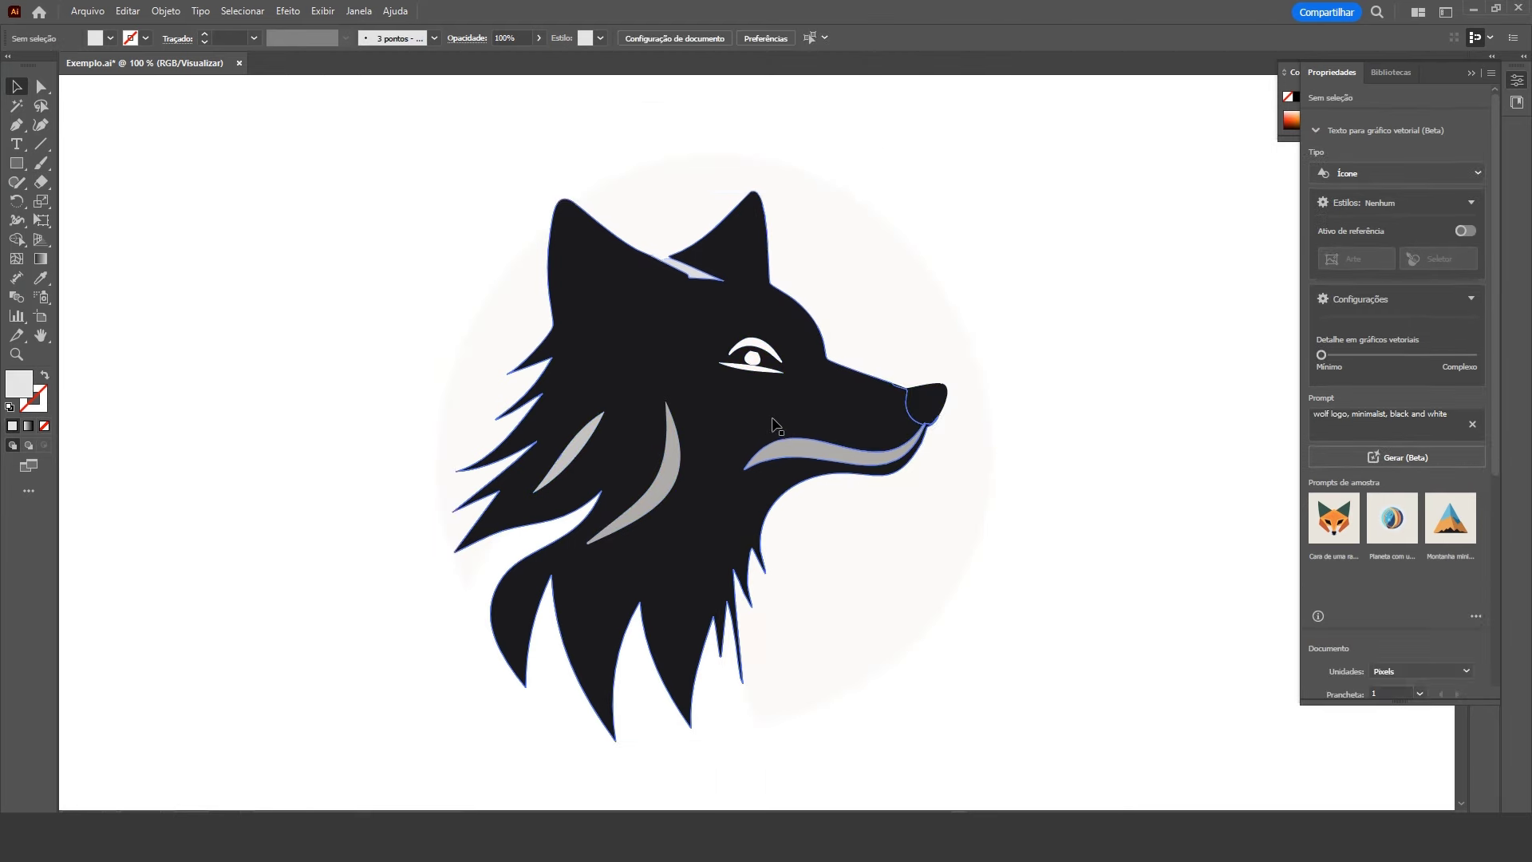
left_click(772, 418)
right_click(772, 418)
left_click(834, 228)
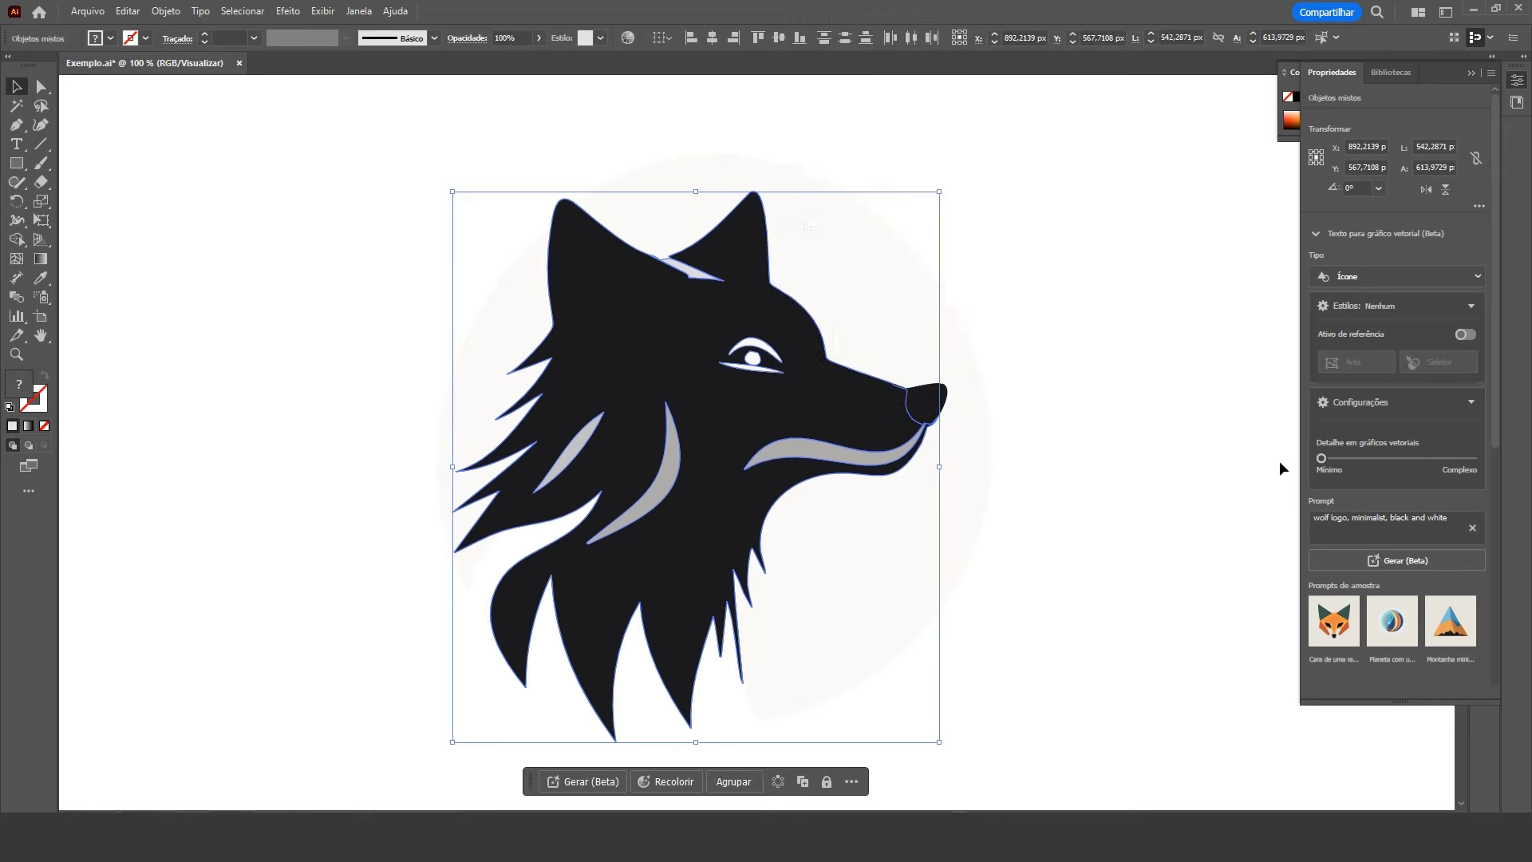
left_click(1281, 469)
Recolour the wolf's eye, hair and mouth stripes bright yellow
left_click(814, 471)
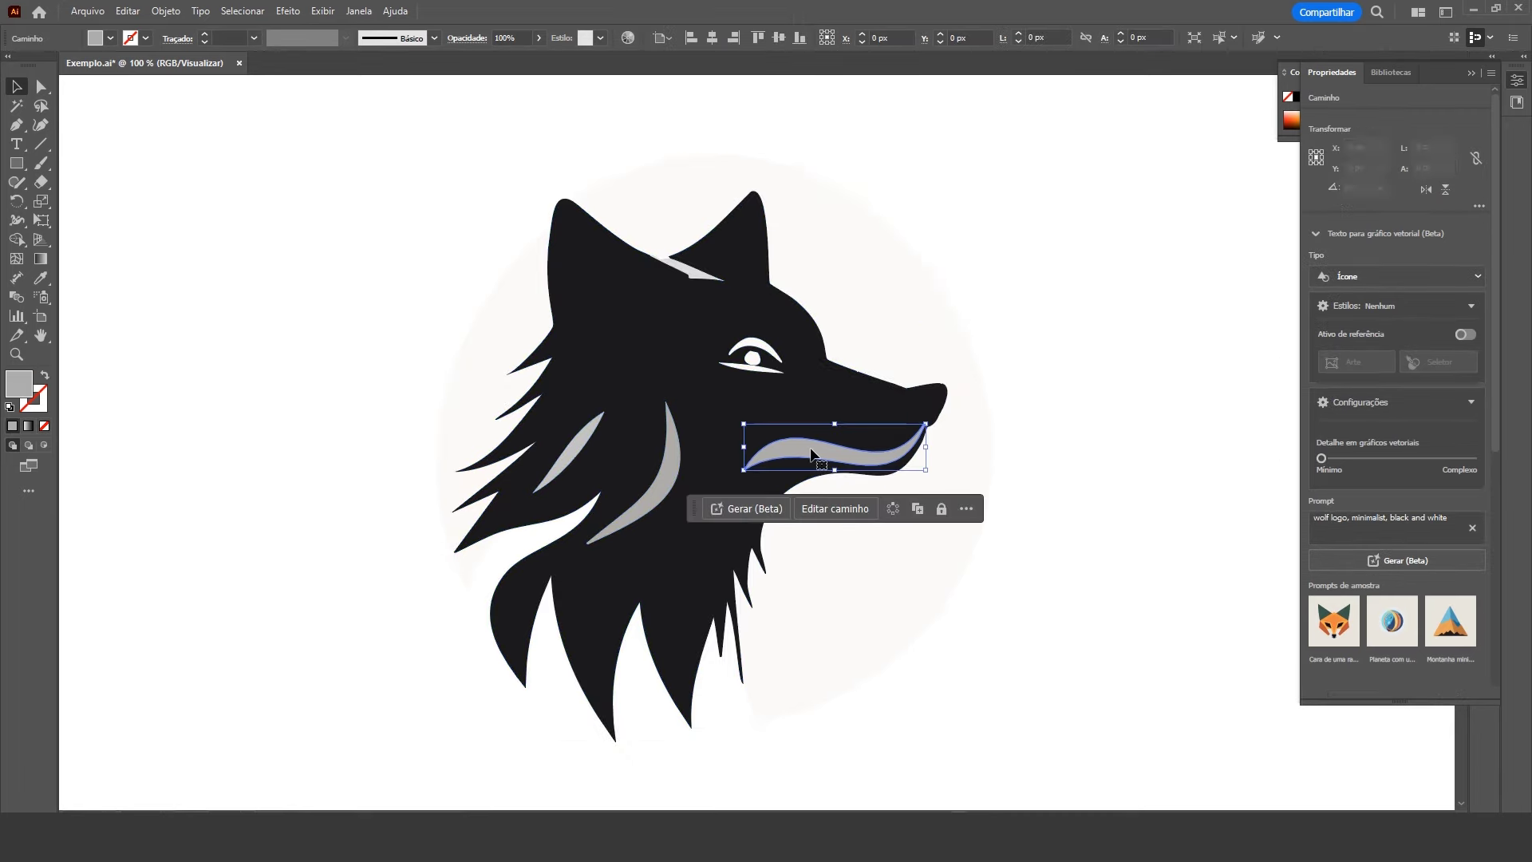
left_click(754, 375)
left_click(802, 387, "shift")
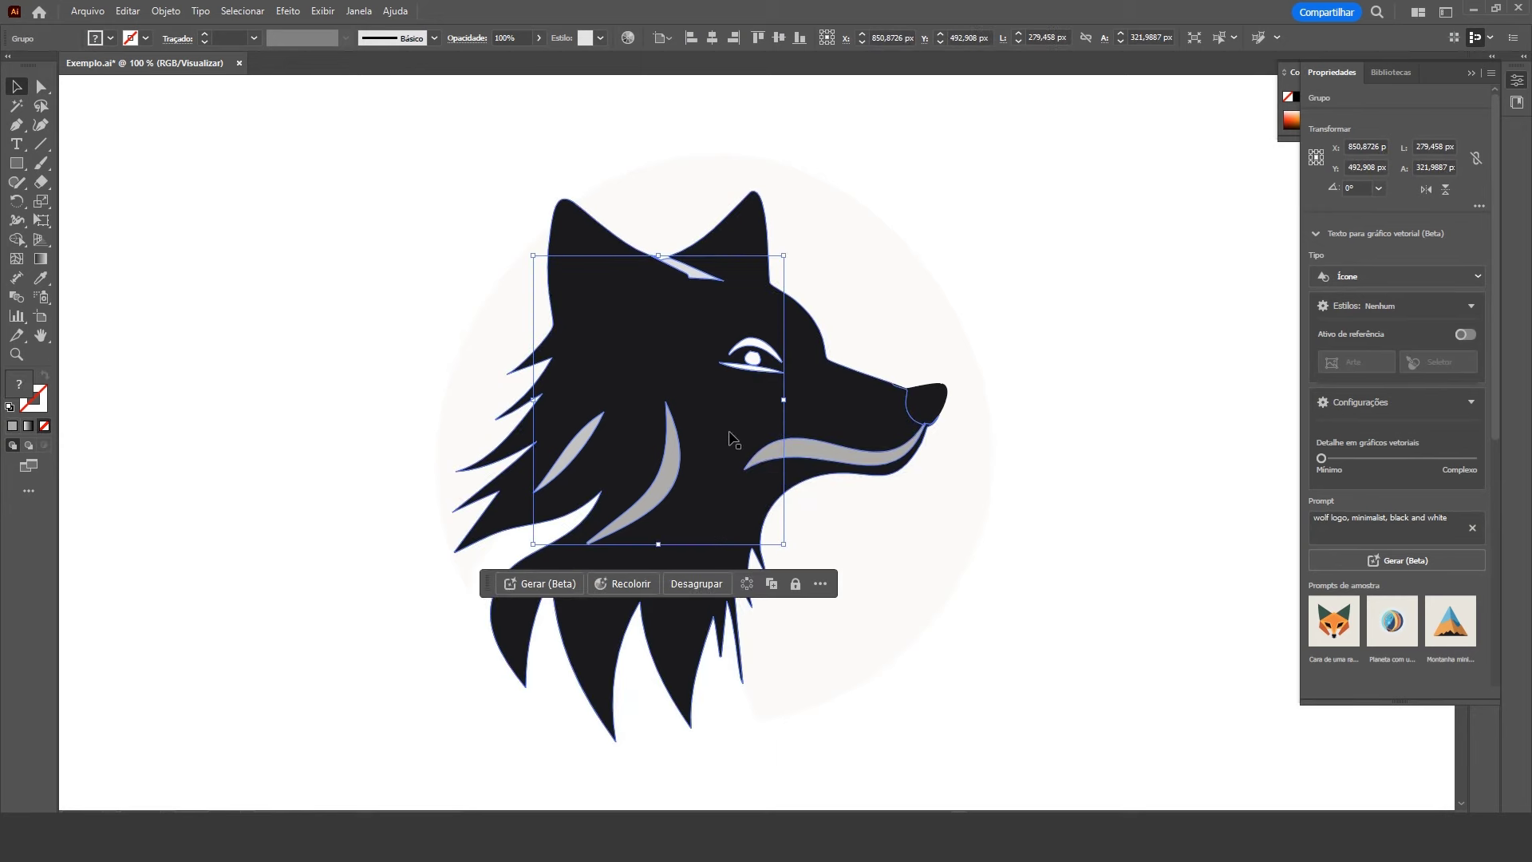
left_click(810, 457, "shift")
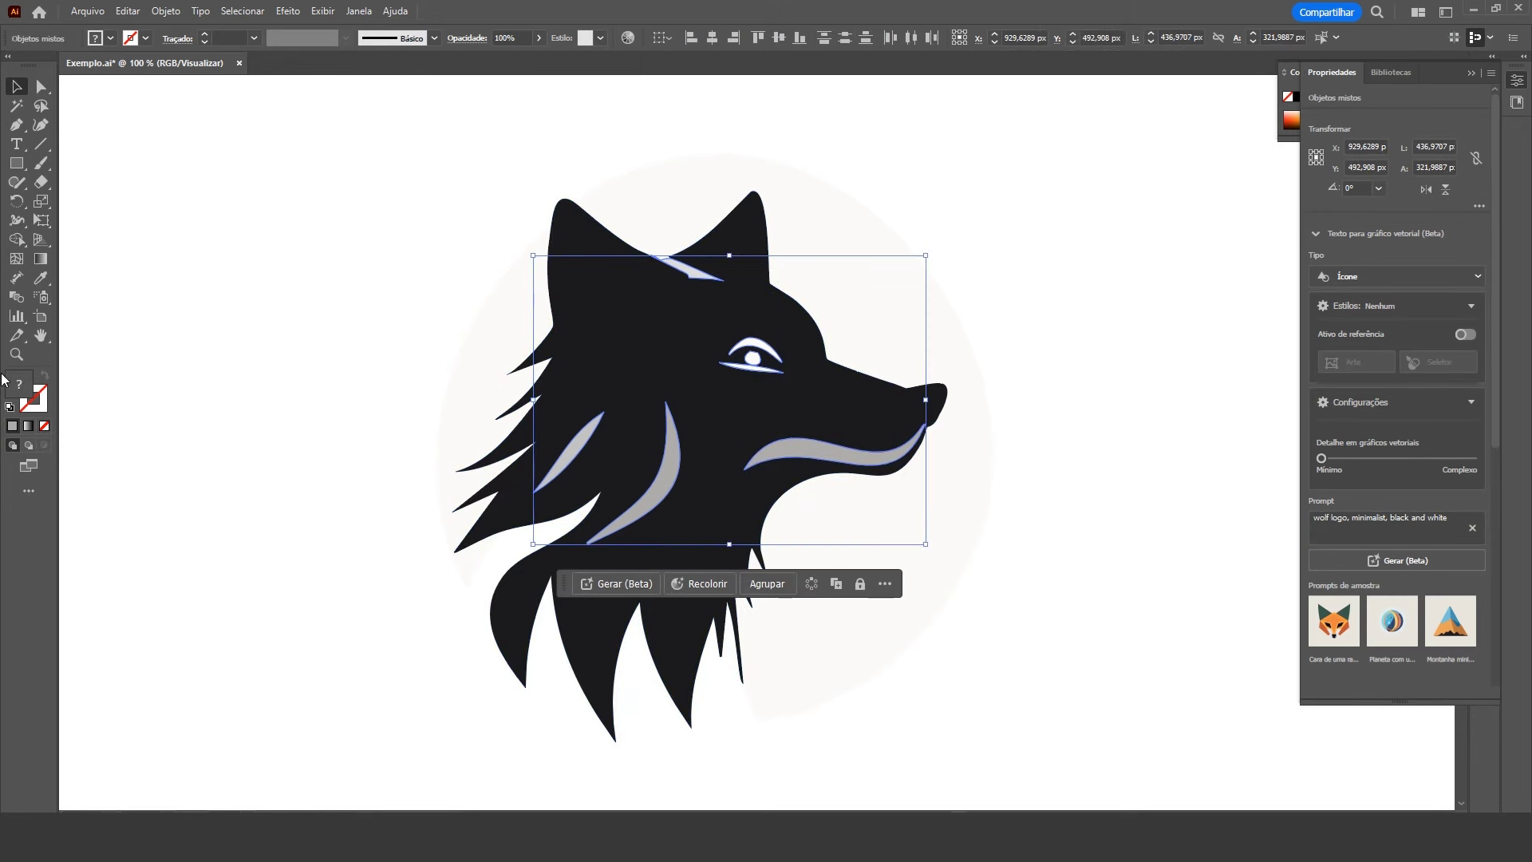
double_click(17, 395)
type("FF5F5F")
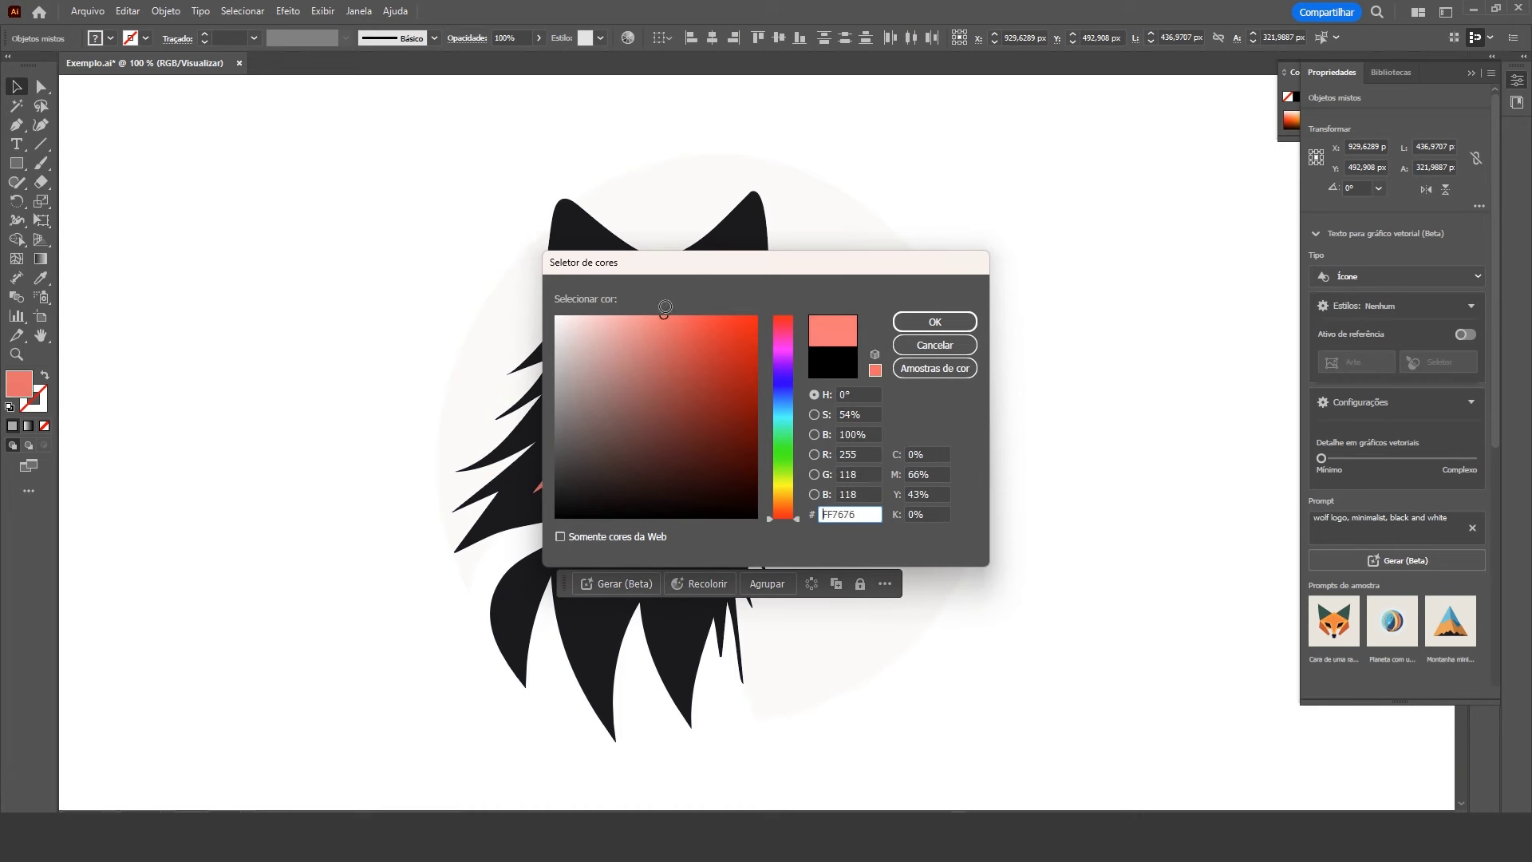
left_click_drag(773, 482, 782, 489)
left_click(704, 317)
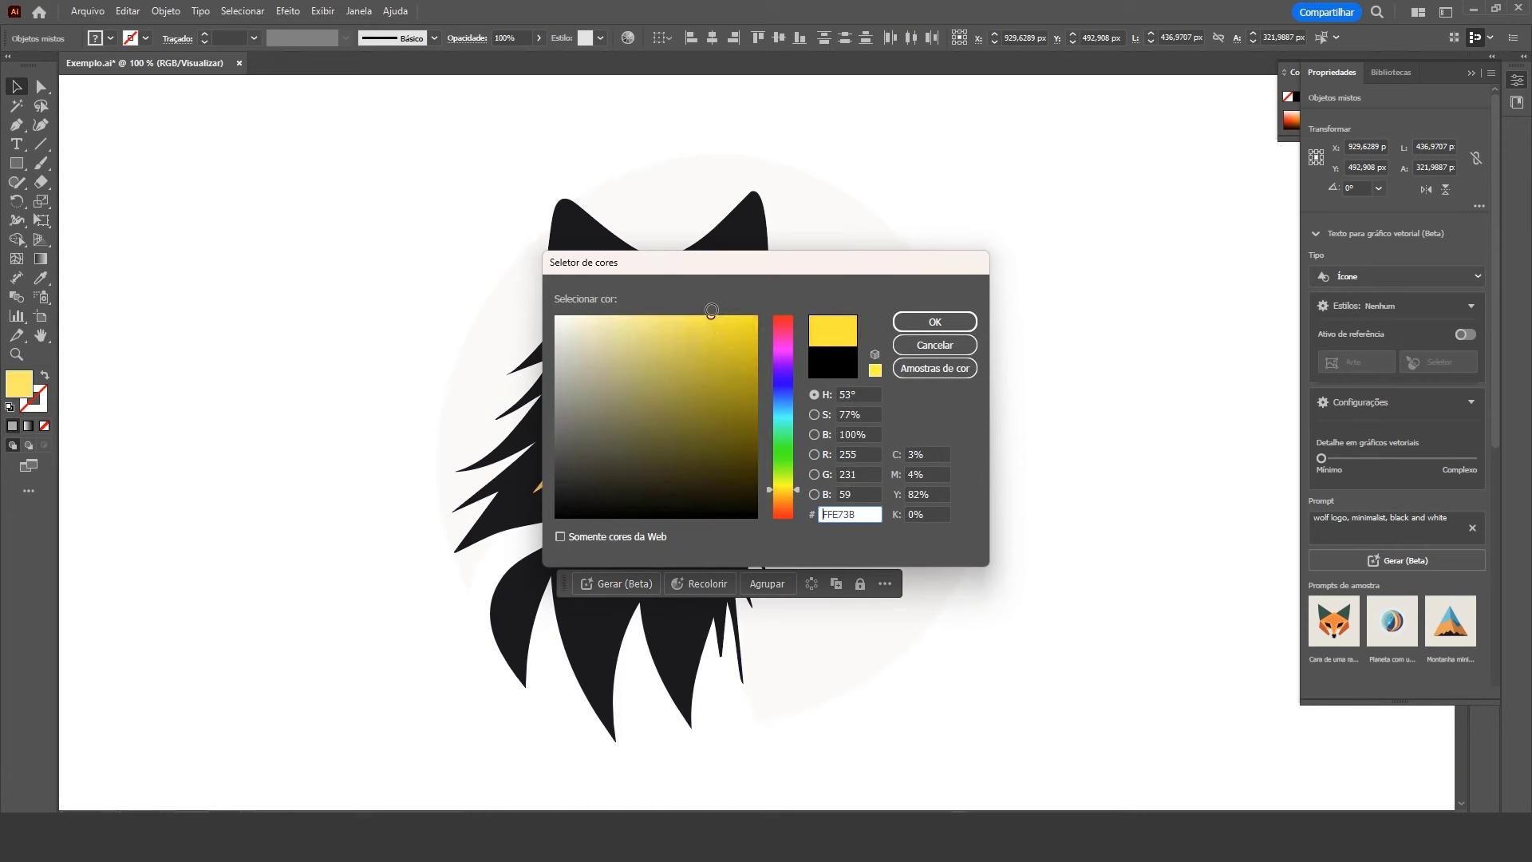
left_click(934, 322)
left_click(1156, 378)
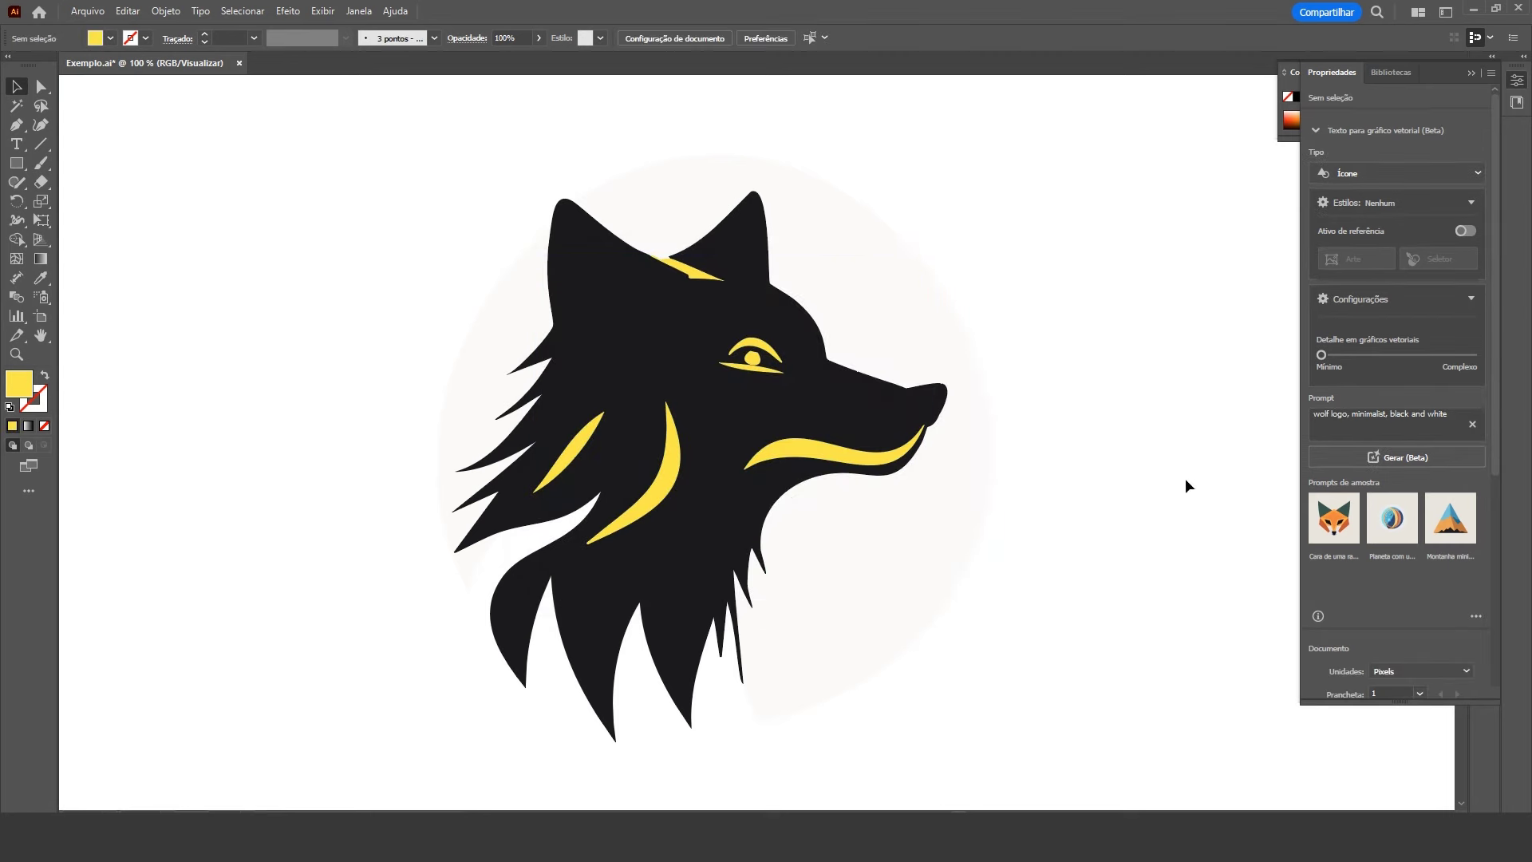
left_click(966, 431)
left_click(520, 328, "shift")
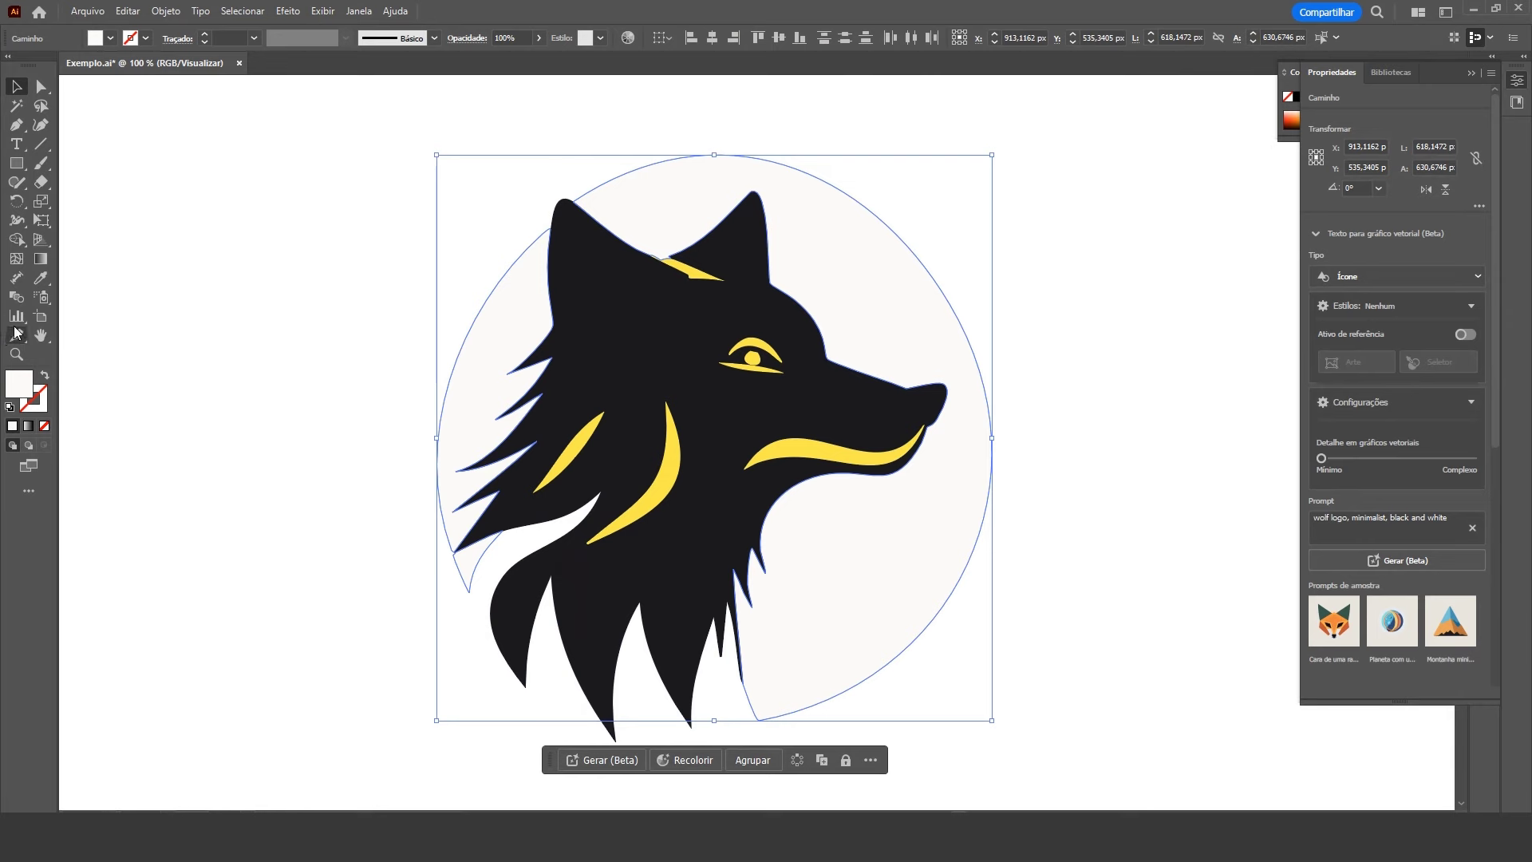
Fill the background circle with the stripes' yellow using the Eyedropper
left_click(41, 279)
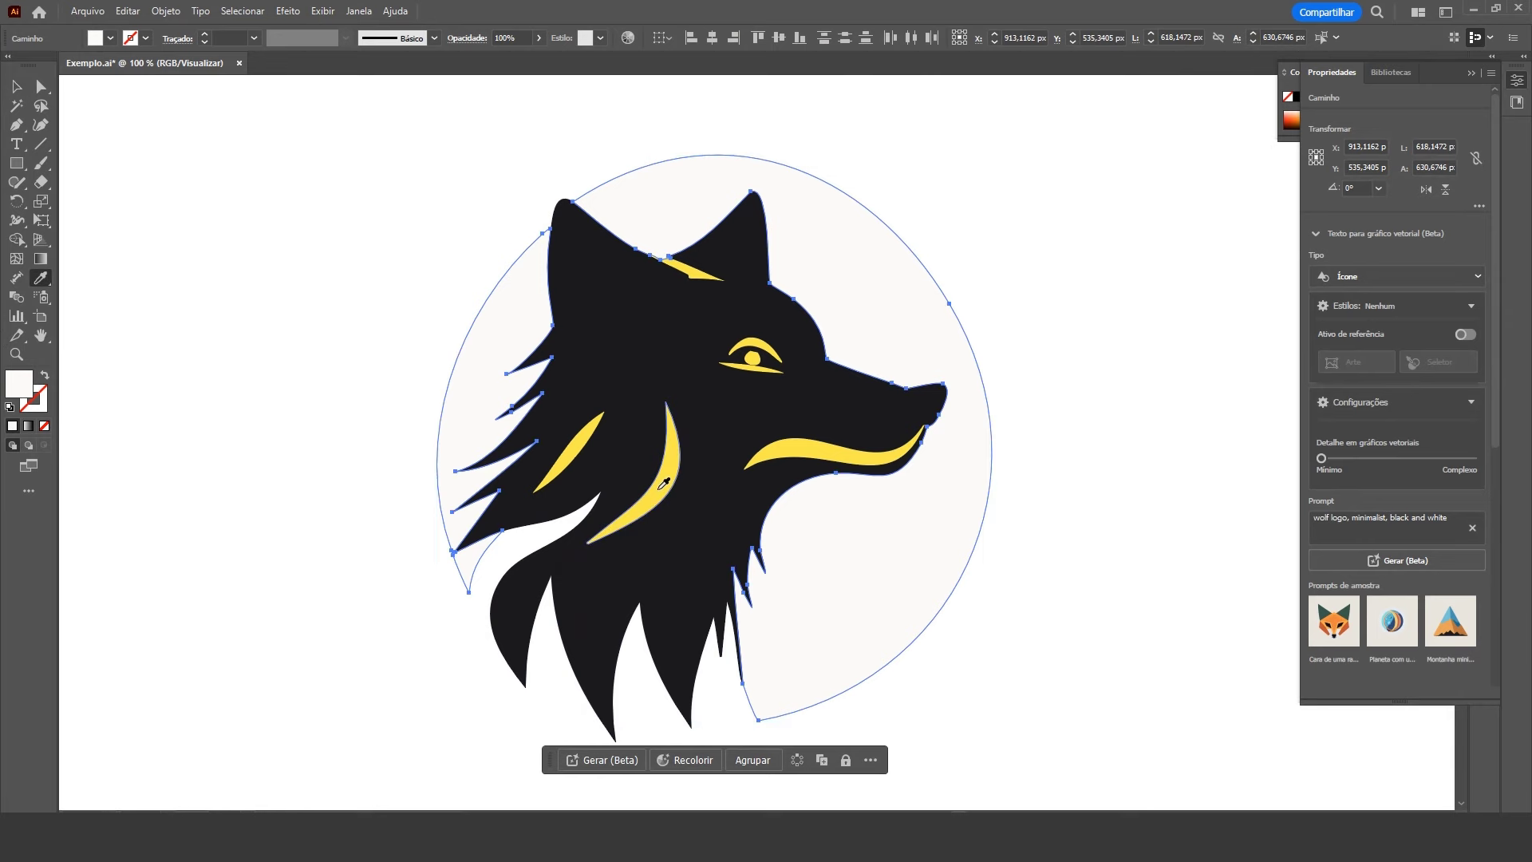
left_click(571, 456)
left_click(14, 85)
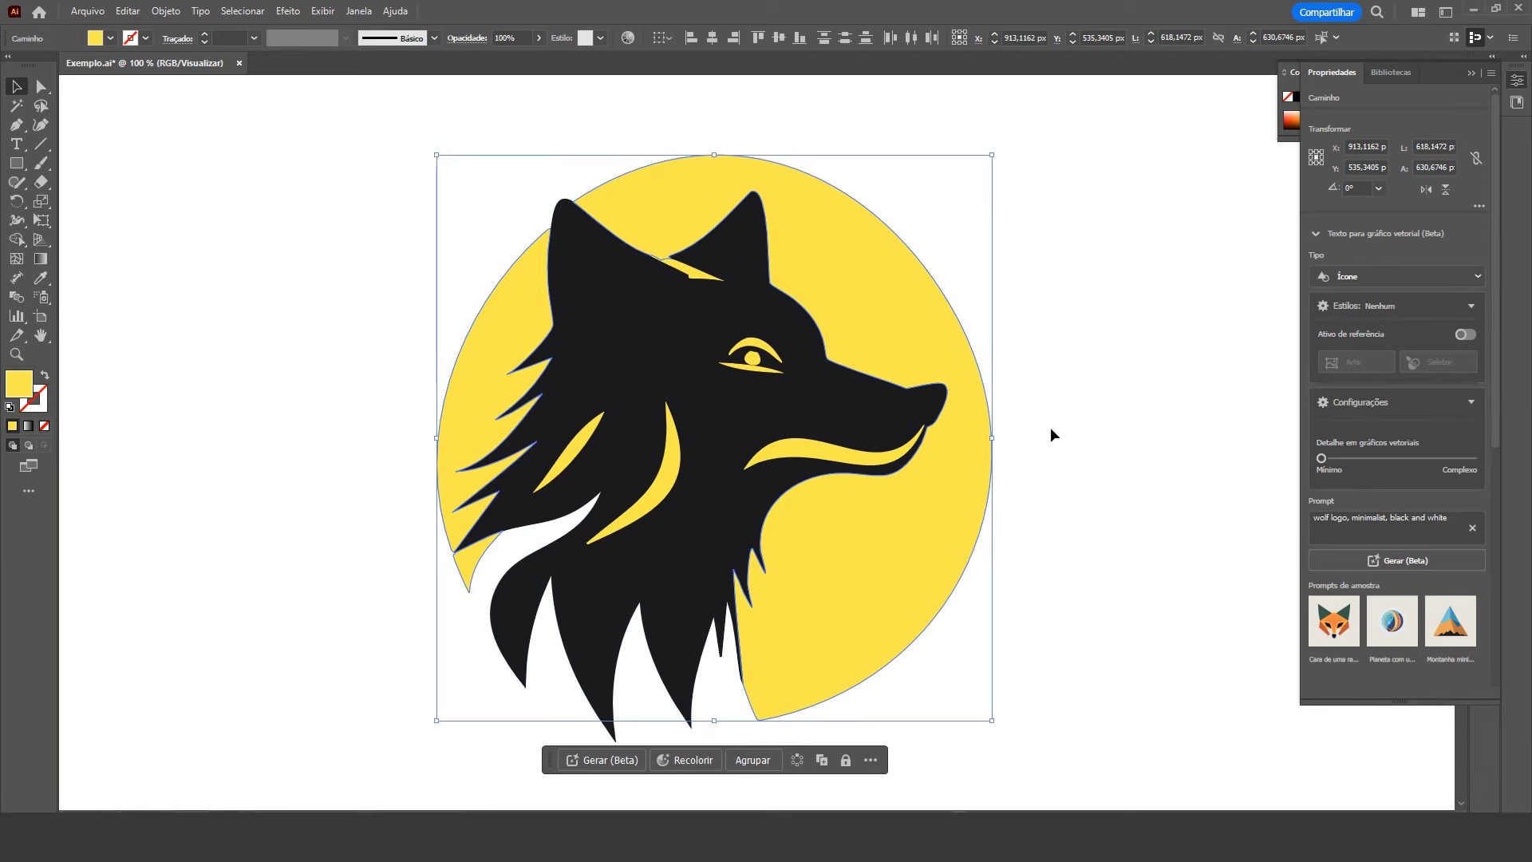
left_click(1122, 468)
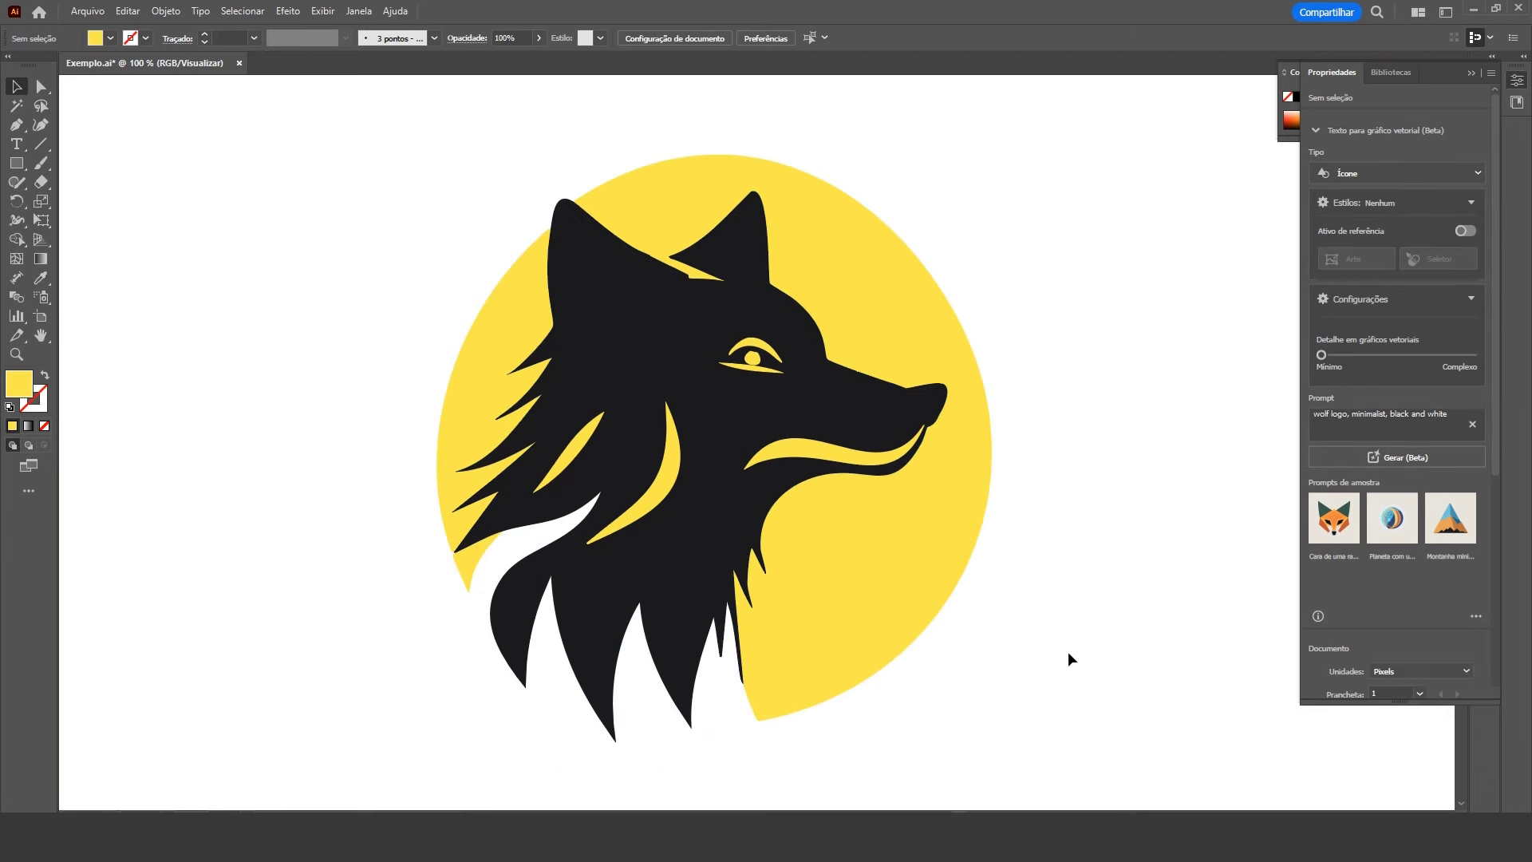
left_click(16, 124)
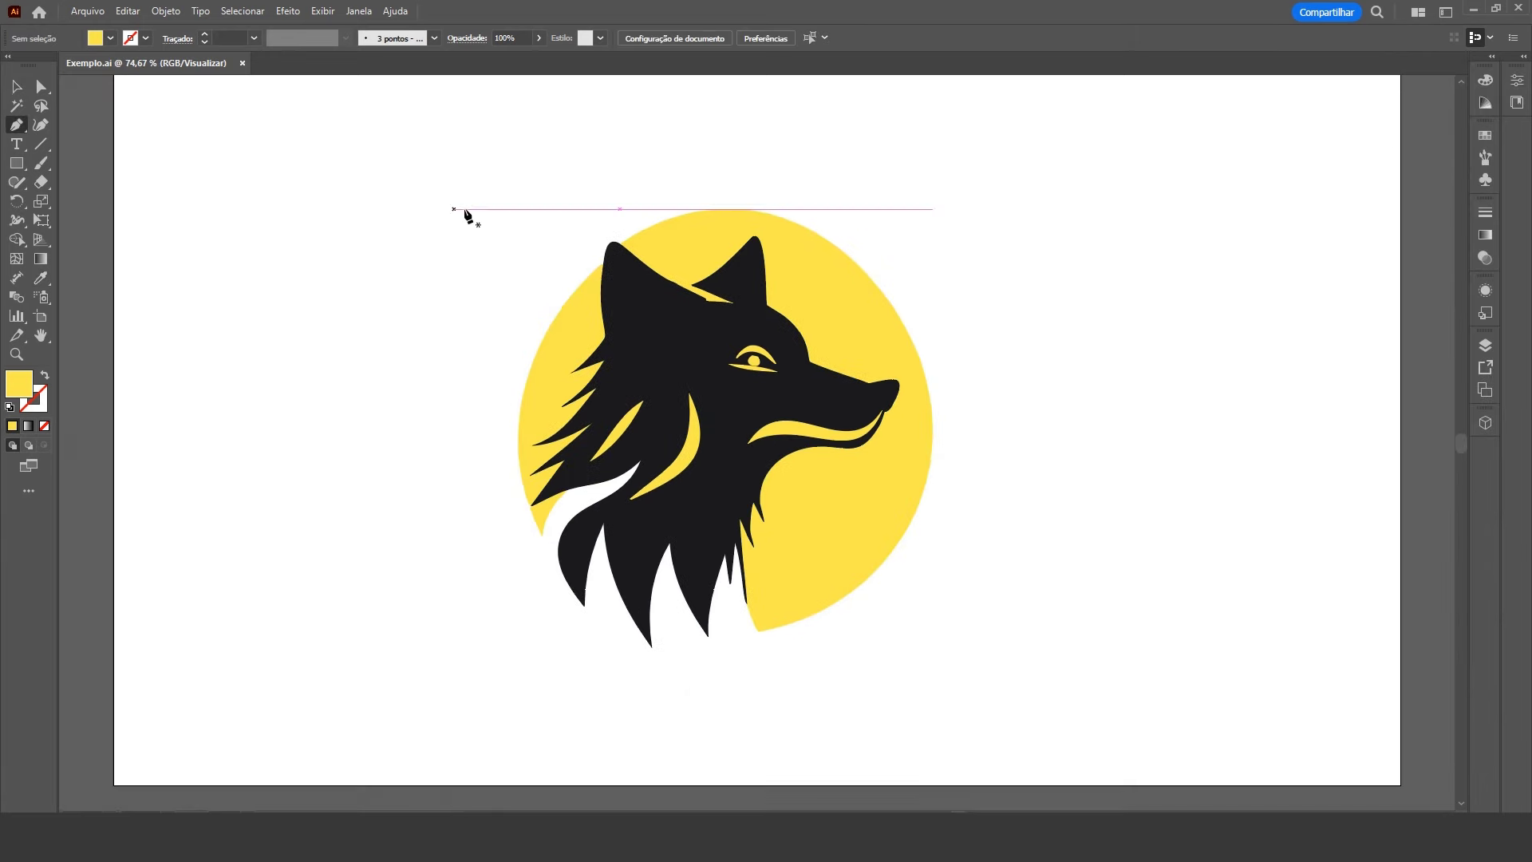
Draw a closed path over the yellow streak between the wolf's ears
left_click(664, 276)
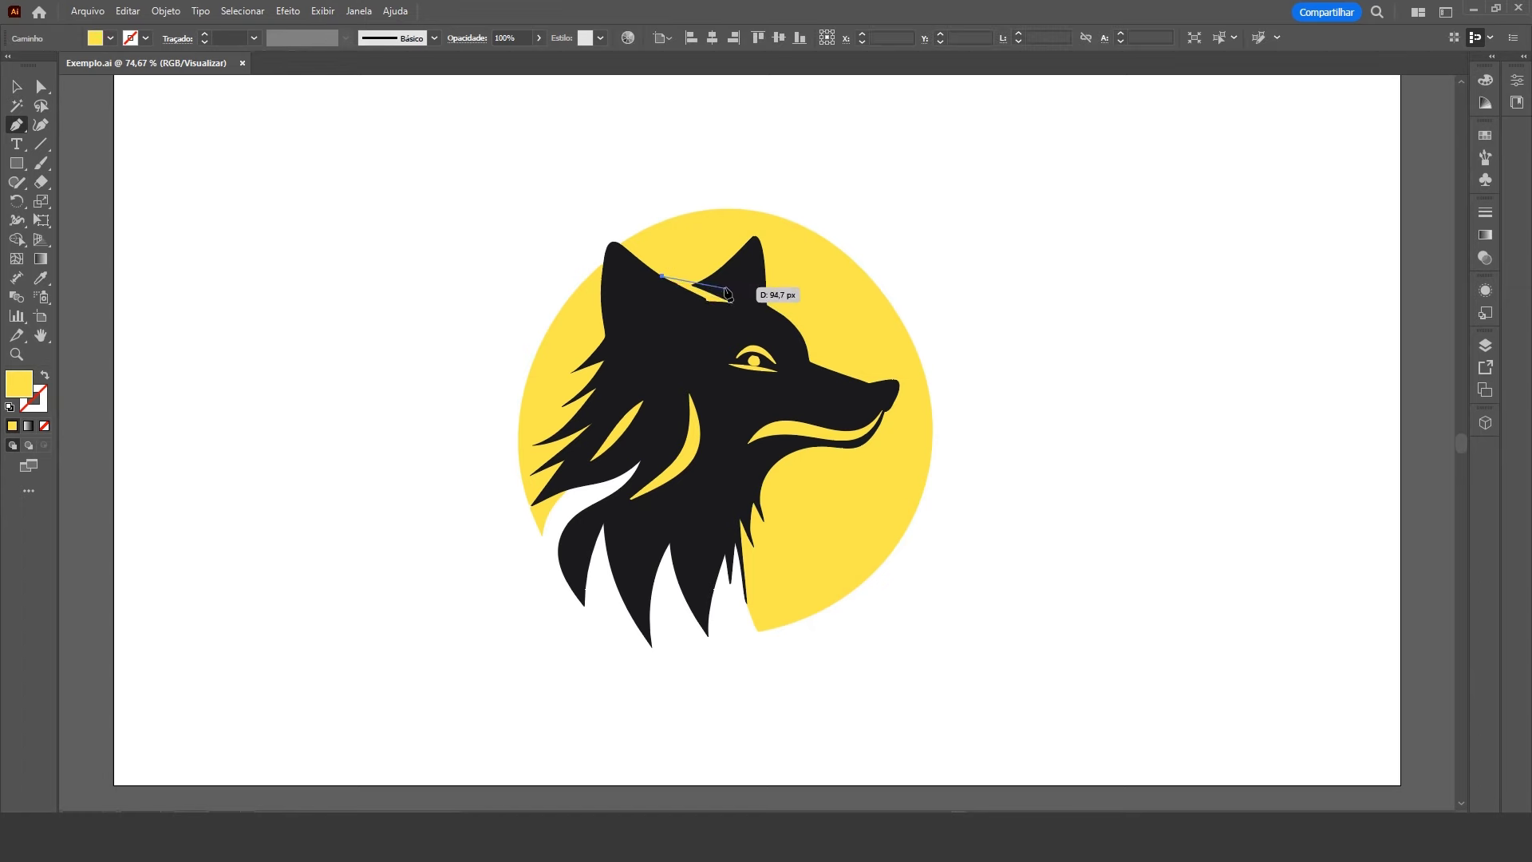
left_click(720, 278)
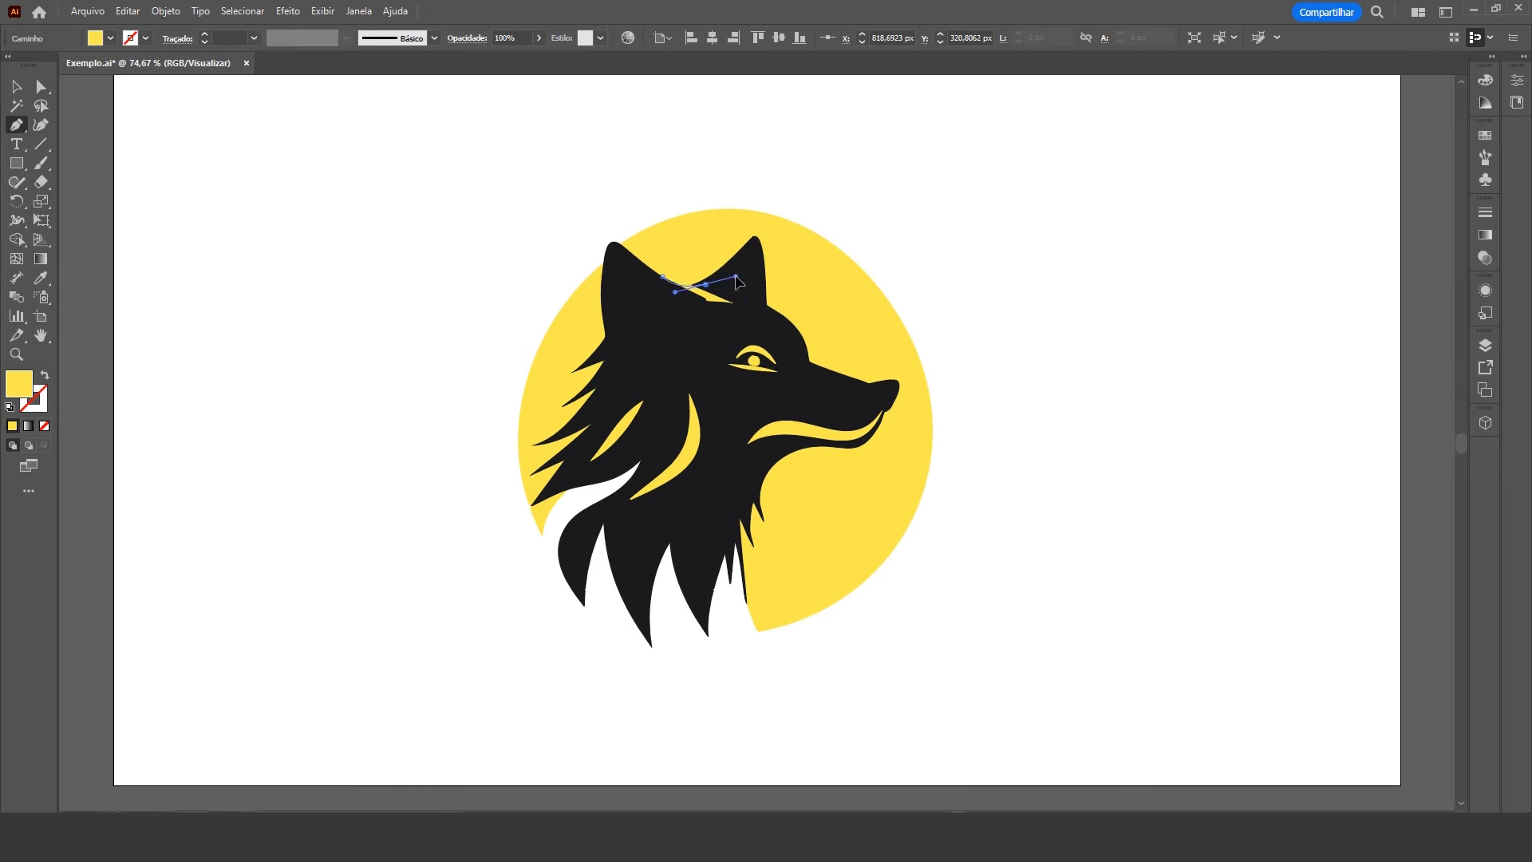
left_click_drag(757, 303, 760, 311)
left_click(748, 318)
left_click(692, 315)
left_click(663, 276)
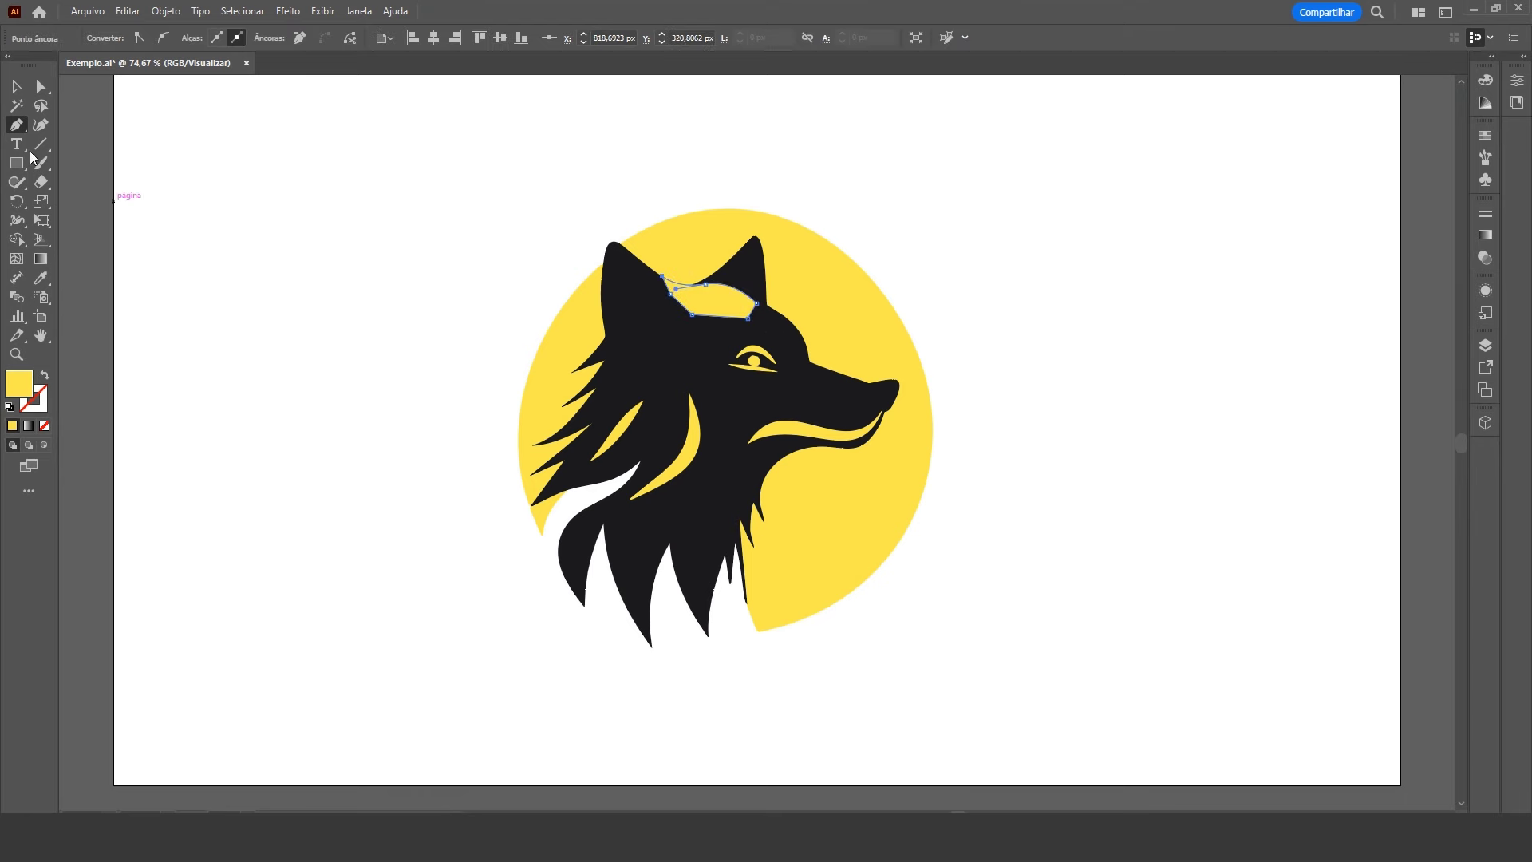
left_click(16, 86)
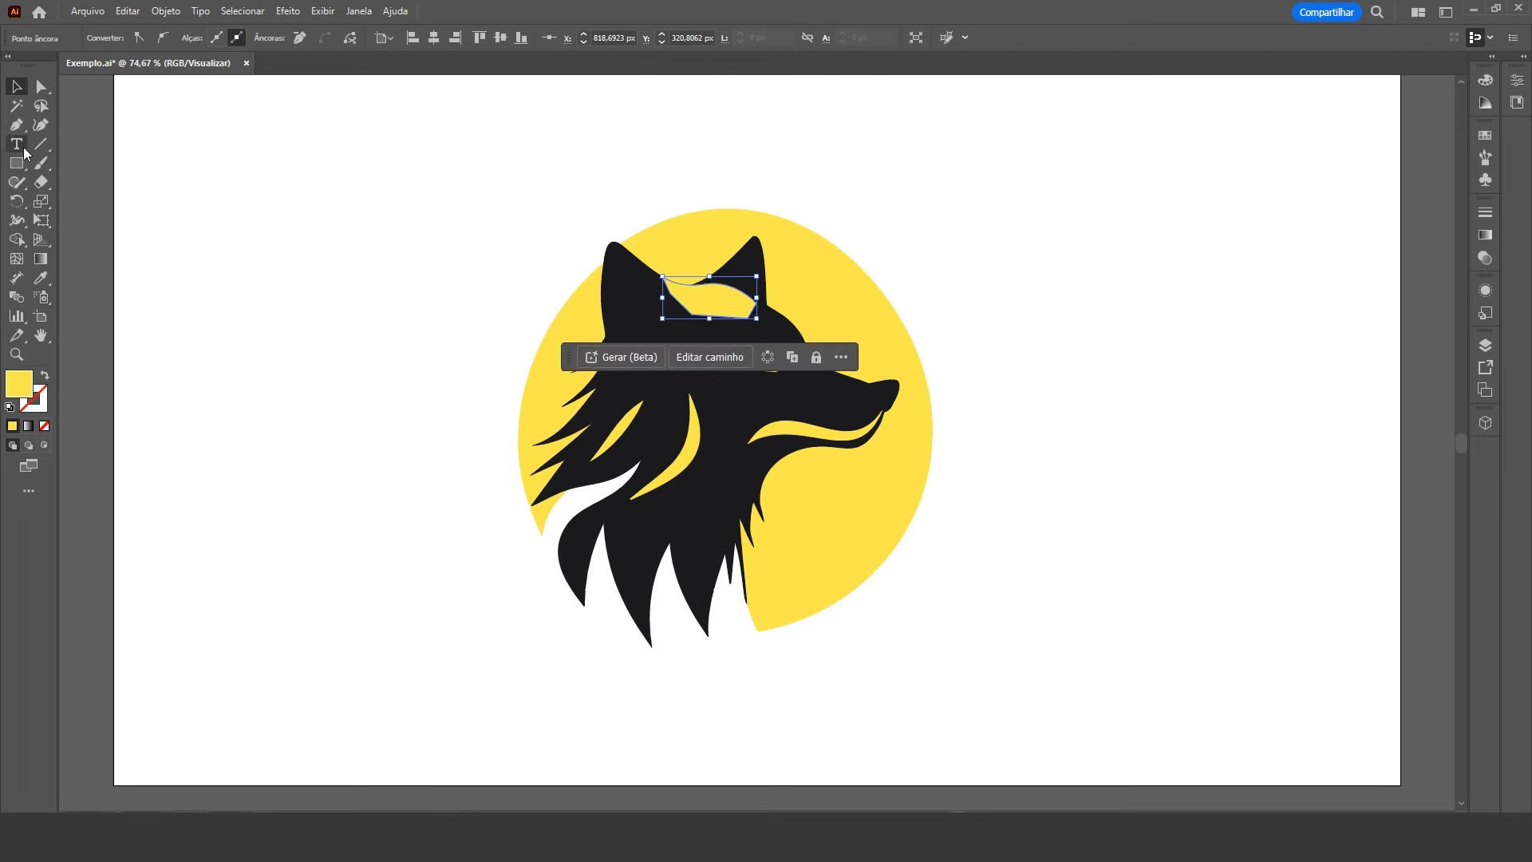
Fill the new shape with the wolf's black using the Eyedropper
left_click(1046, 355)
left_click(718, 318)
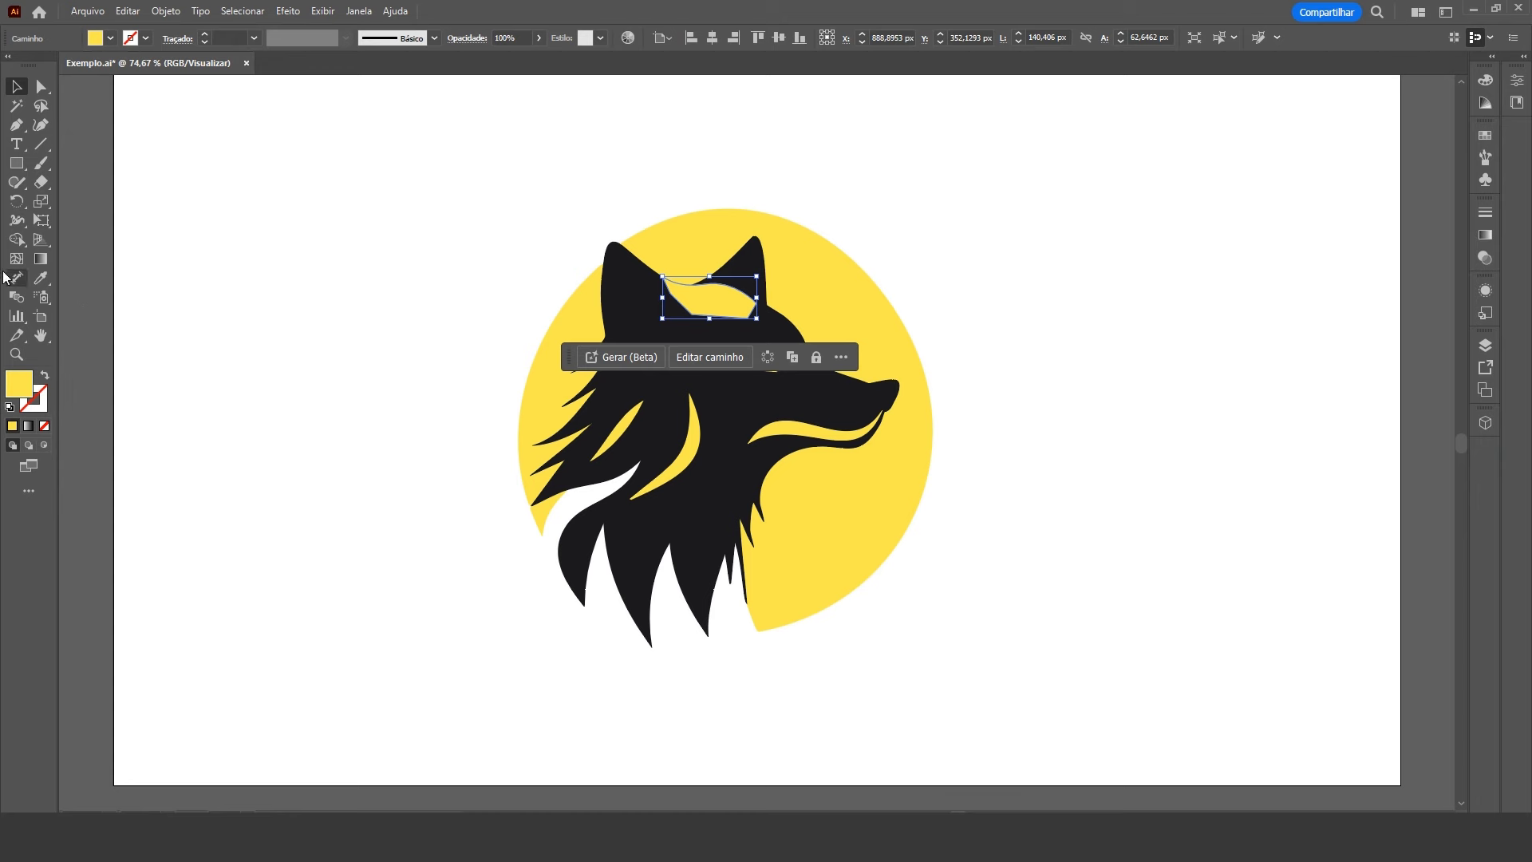
left_click(40, 277)
left_click(630, 347)
left_click(16, 86)
left_click(1062, 334)
key("ctrl+a")
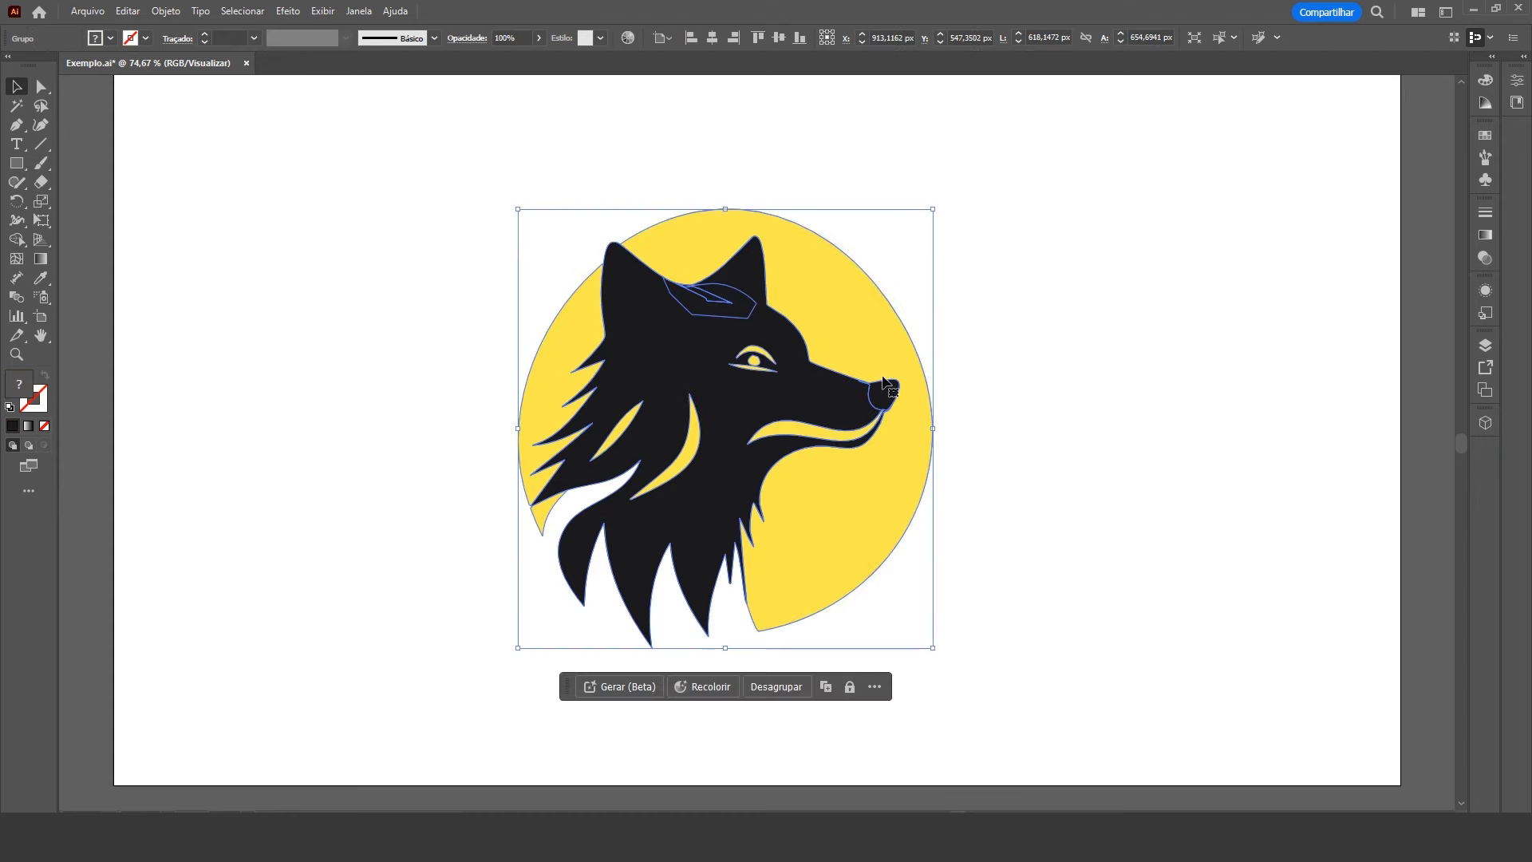
Select the whole wolf-on-yellow-circle artwork and delete it
left_click(17, 241)
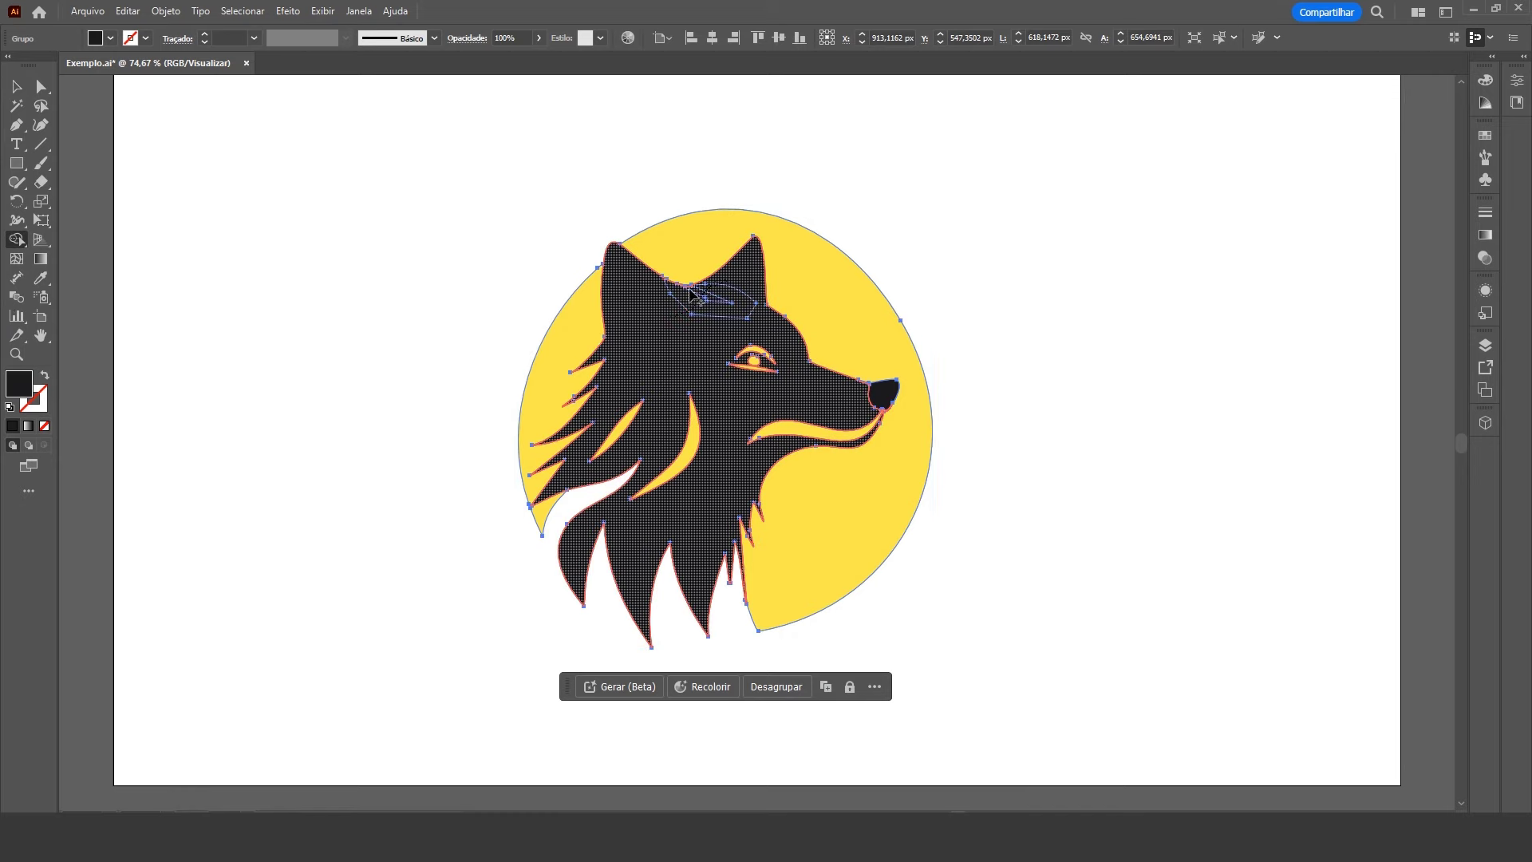
key("v")
left_click(1051, 584)
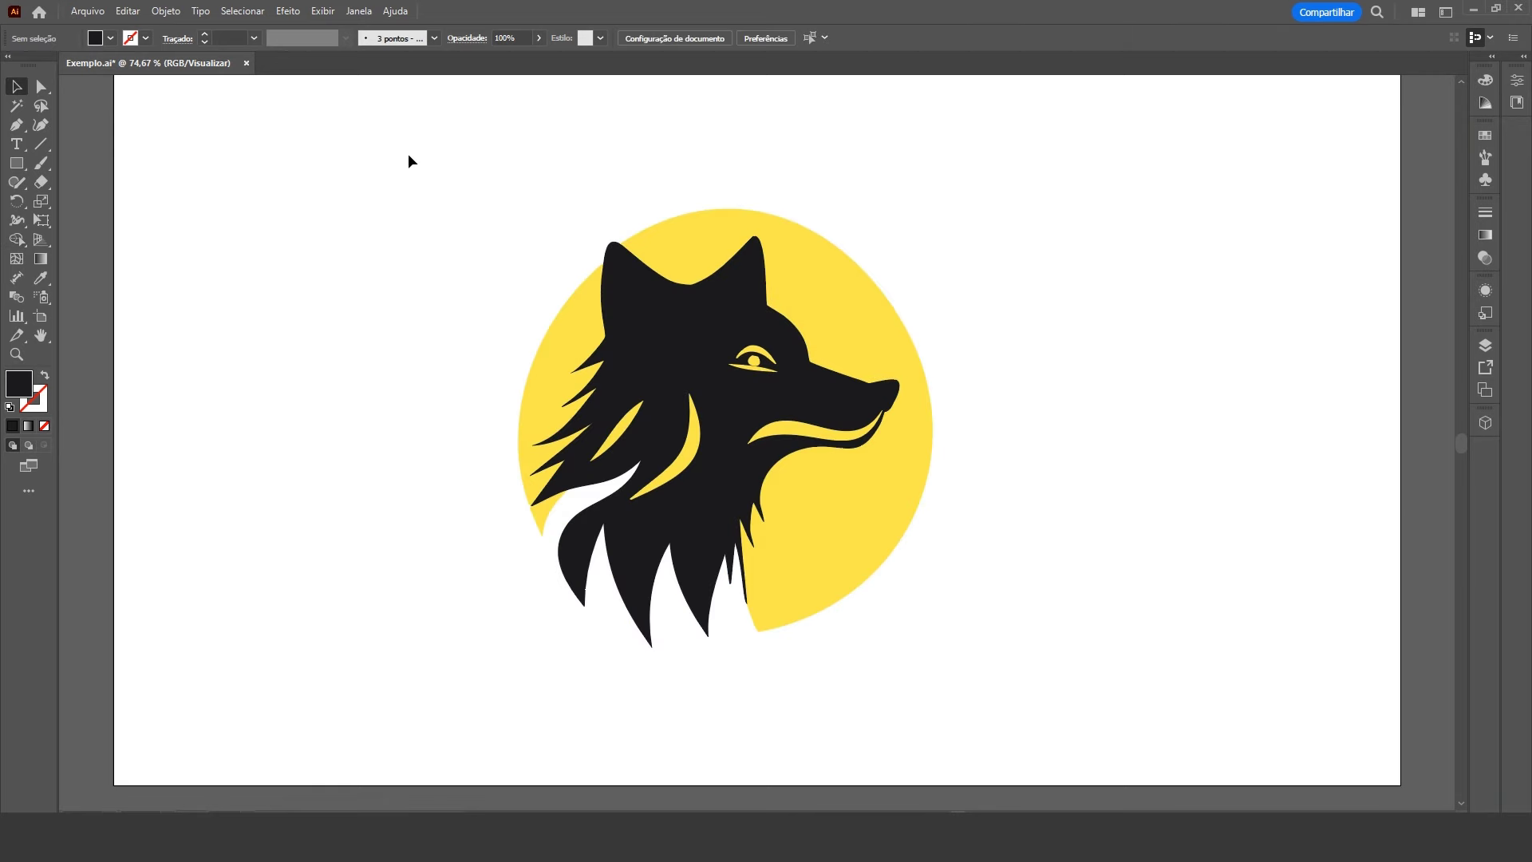
left_click_drag(409, 151, 1081, 720)
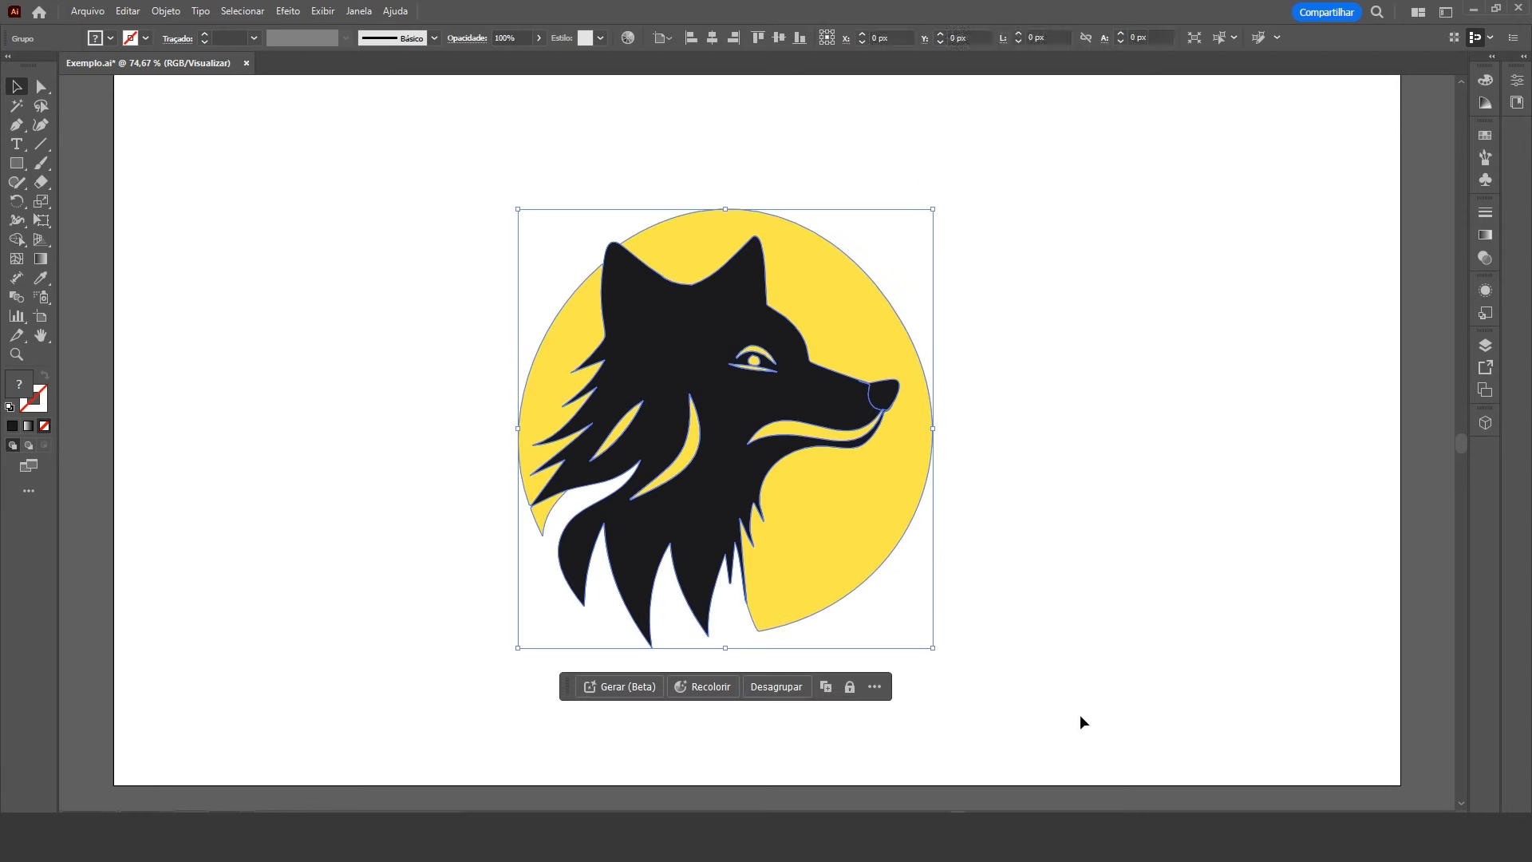
key("ctrl")
left_click(1074, 479)
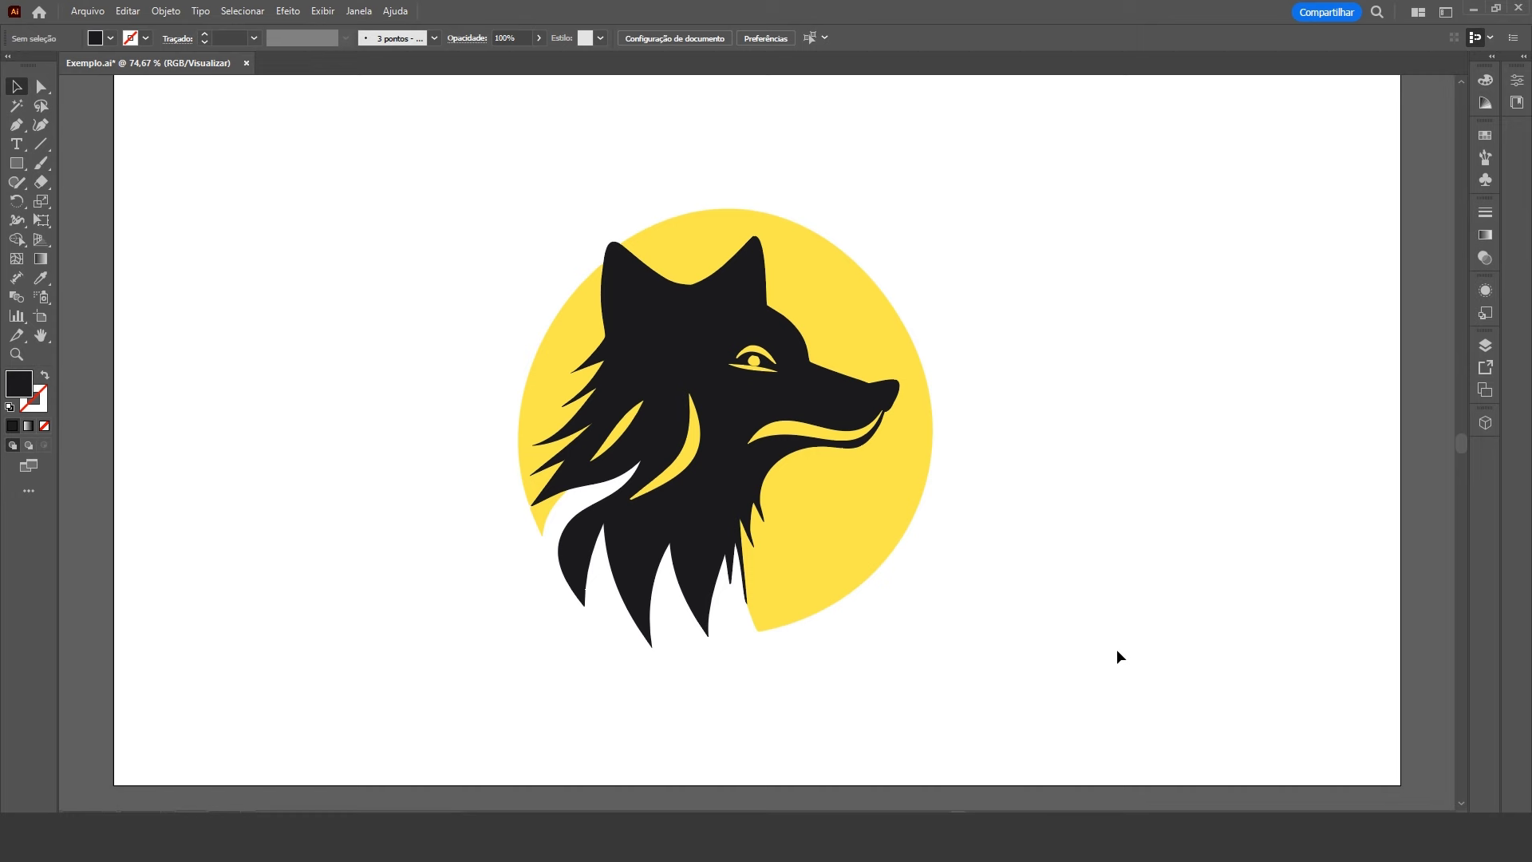
scroll(1117, 650, "up", 1)
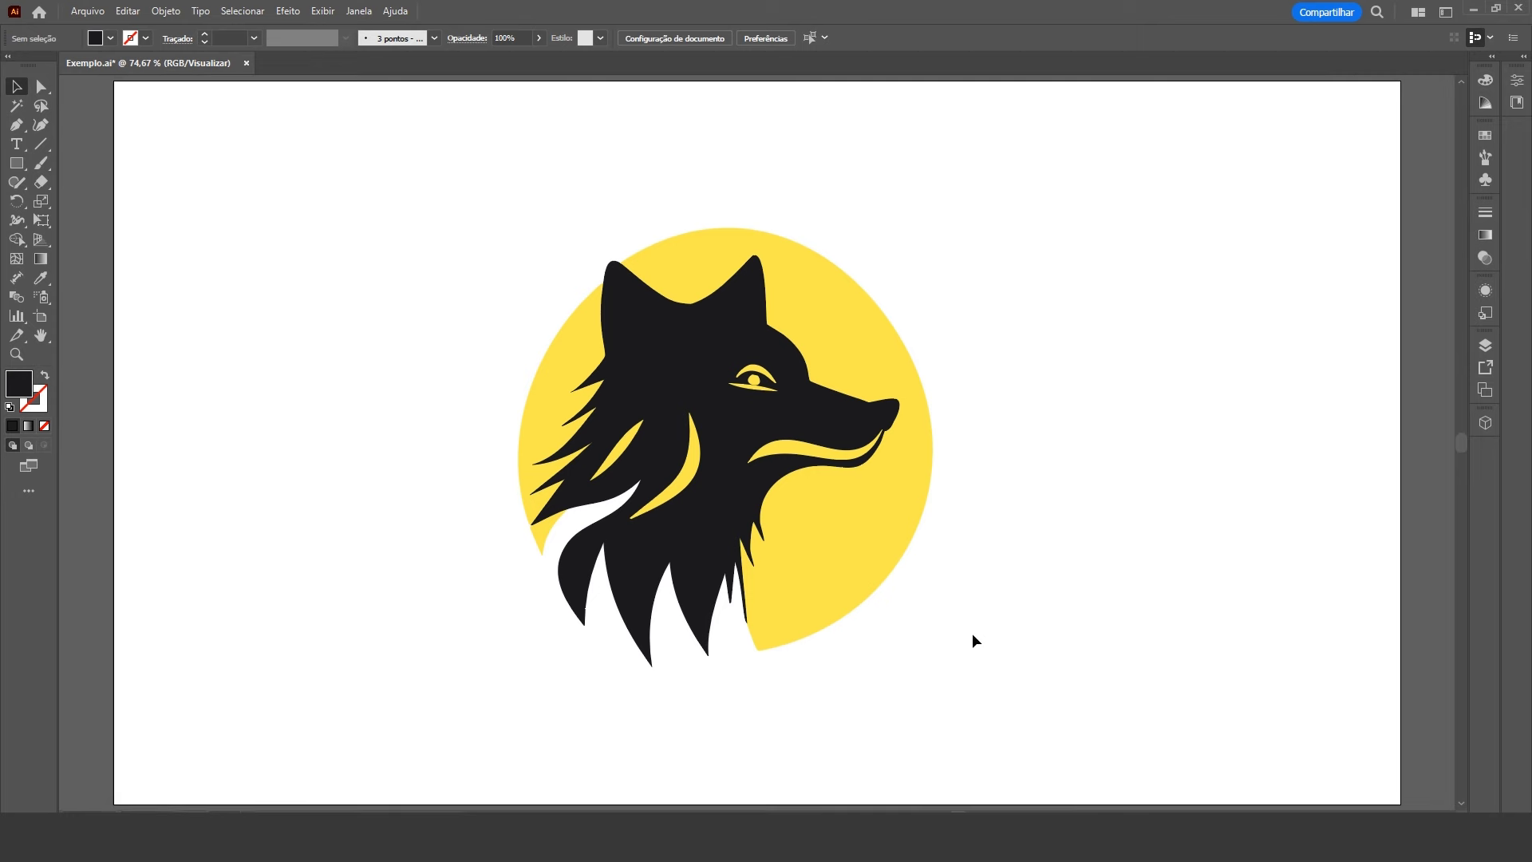
left_click(846, 504)
key("Delete")
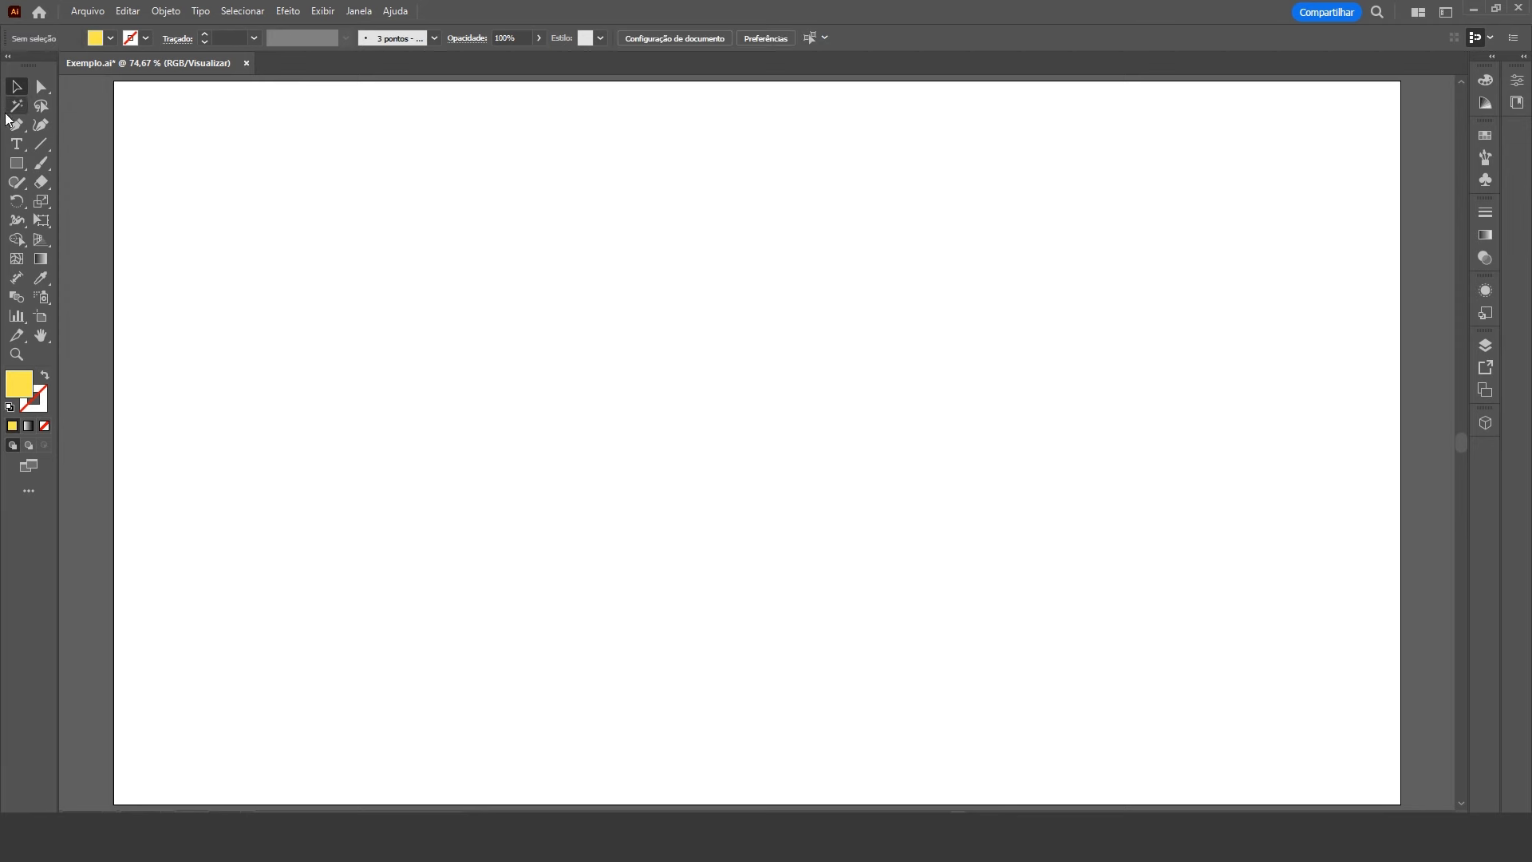
Draw a yellow rectangle covering the whole artboard and clear the old wolf logo prompt
left_click(16, 162)
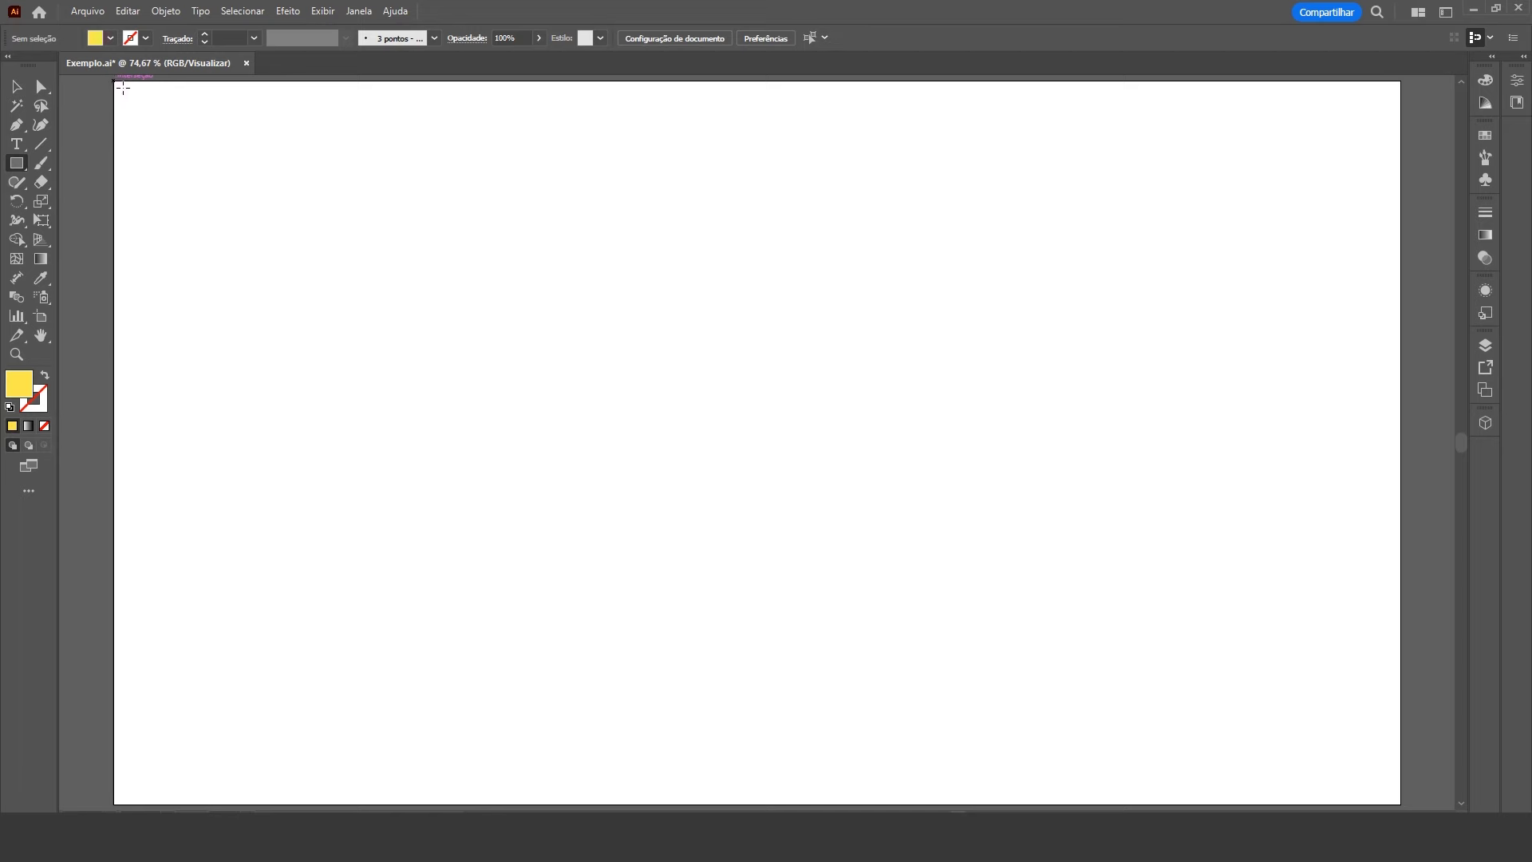
left_click_drag(123, 88, 1398, 800)
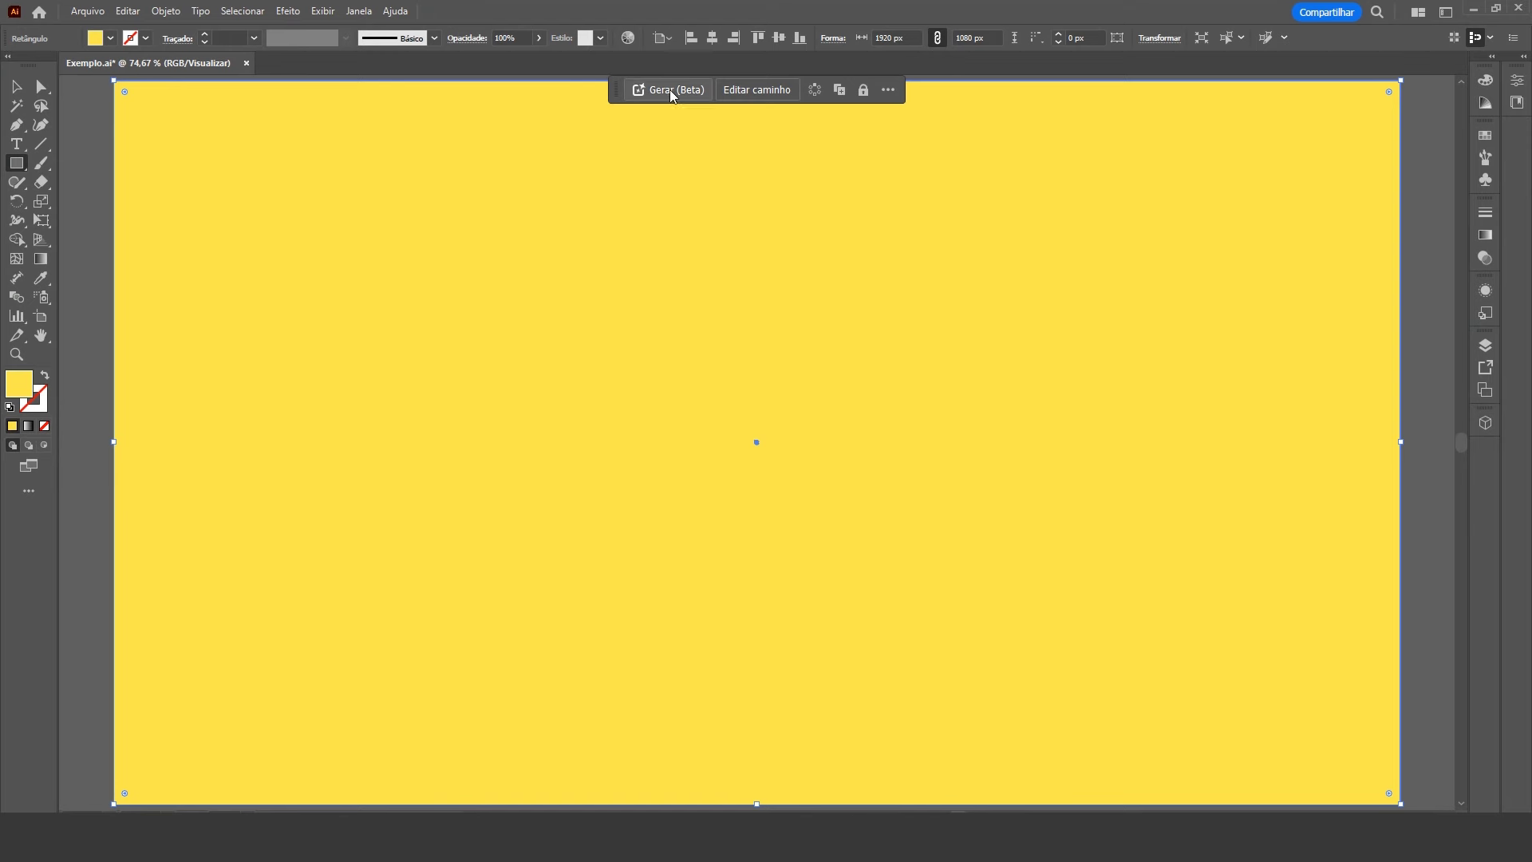
left_click(667, 90)
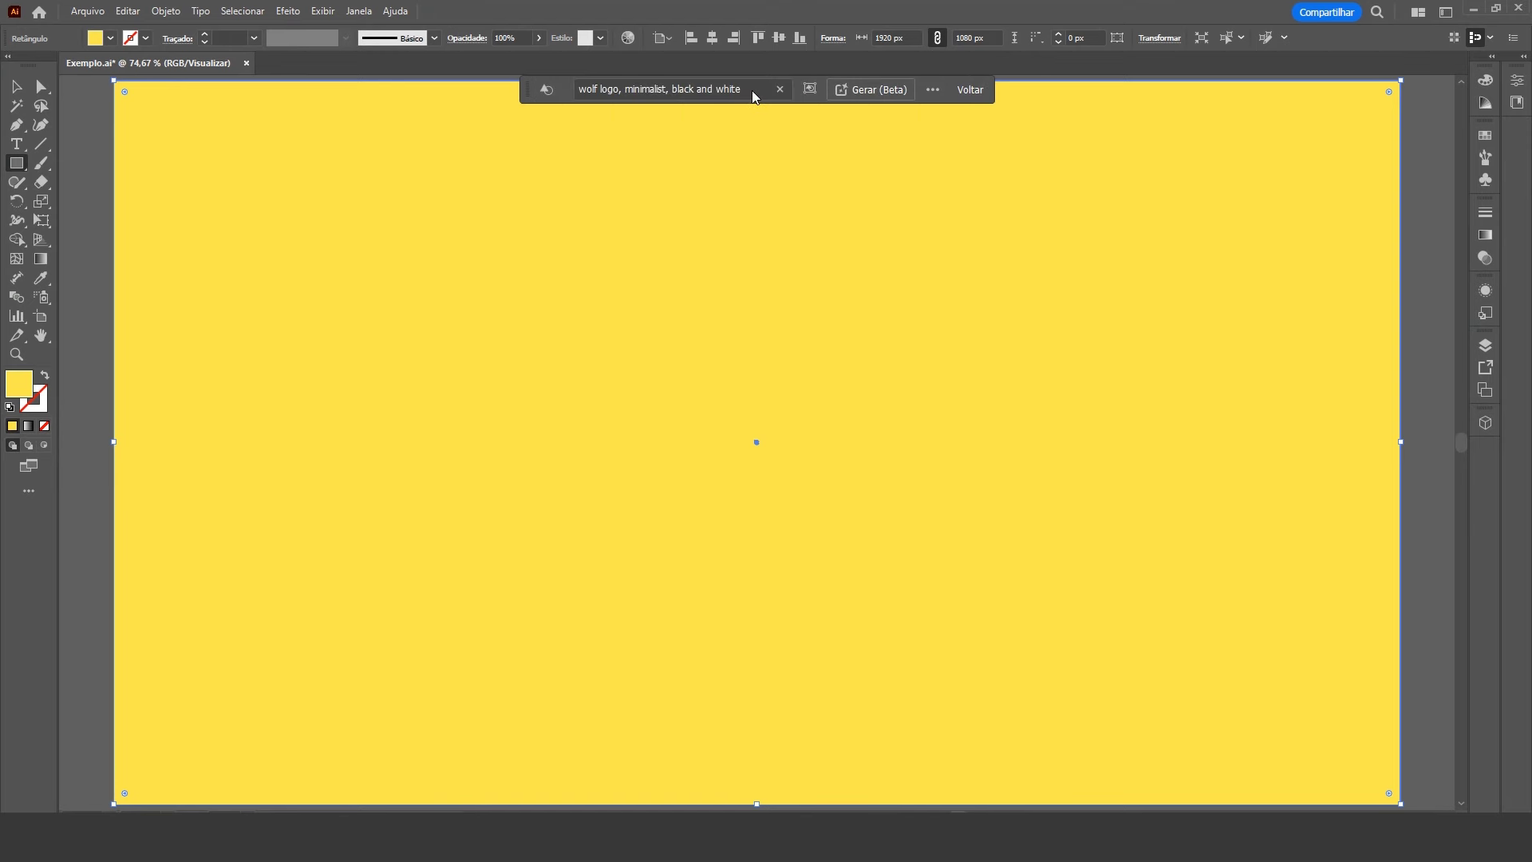
left_click(780, 89)
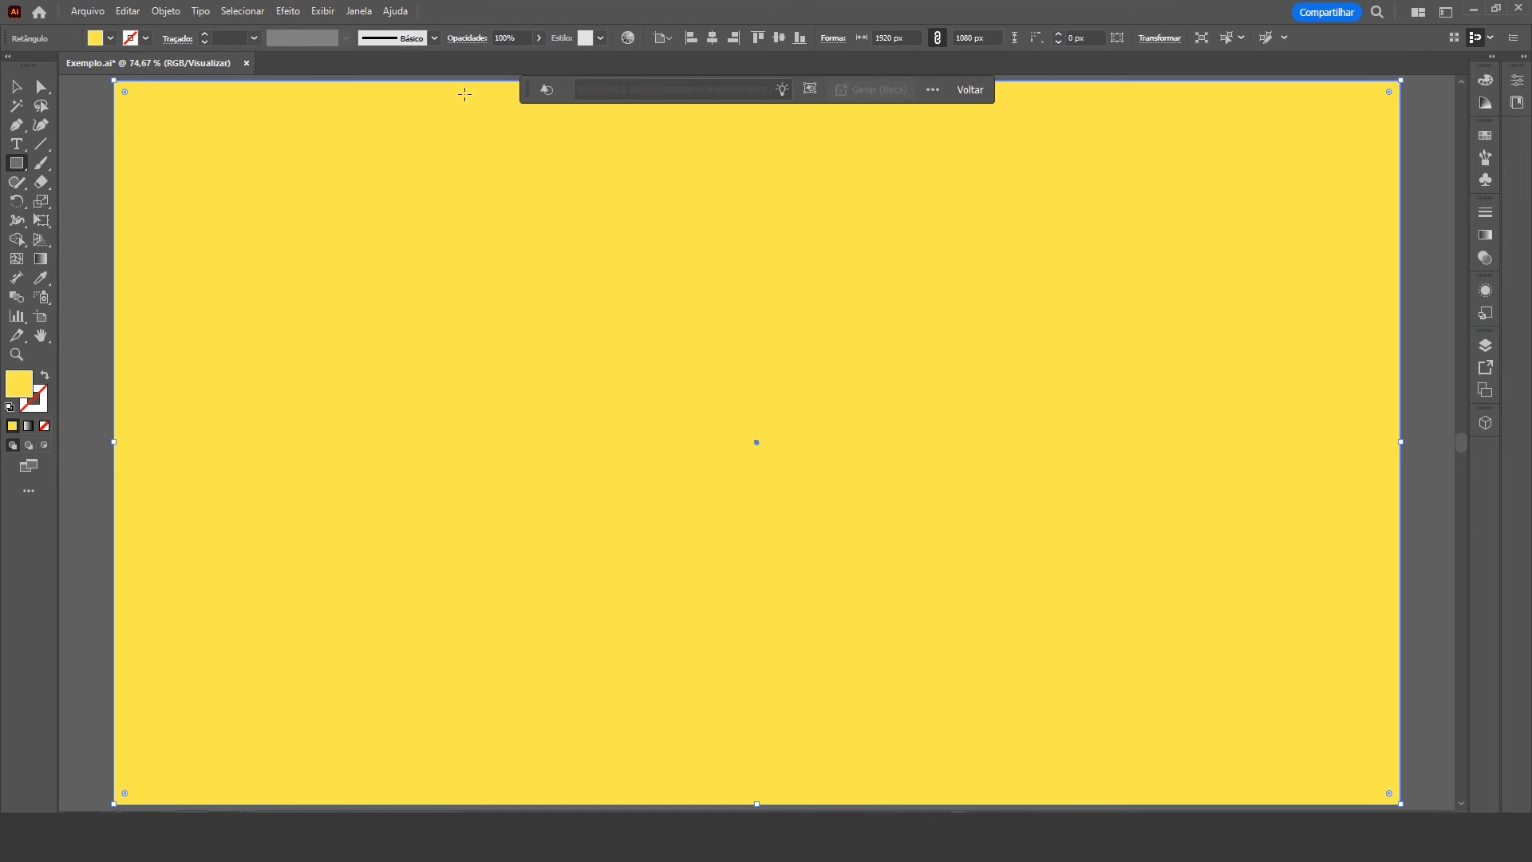
Set the vector type to Scene (Cena) and enter the prompt 'green forest'
left_click(545, 92)
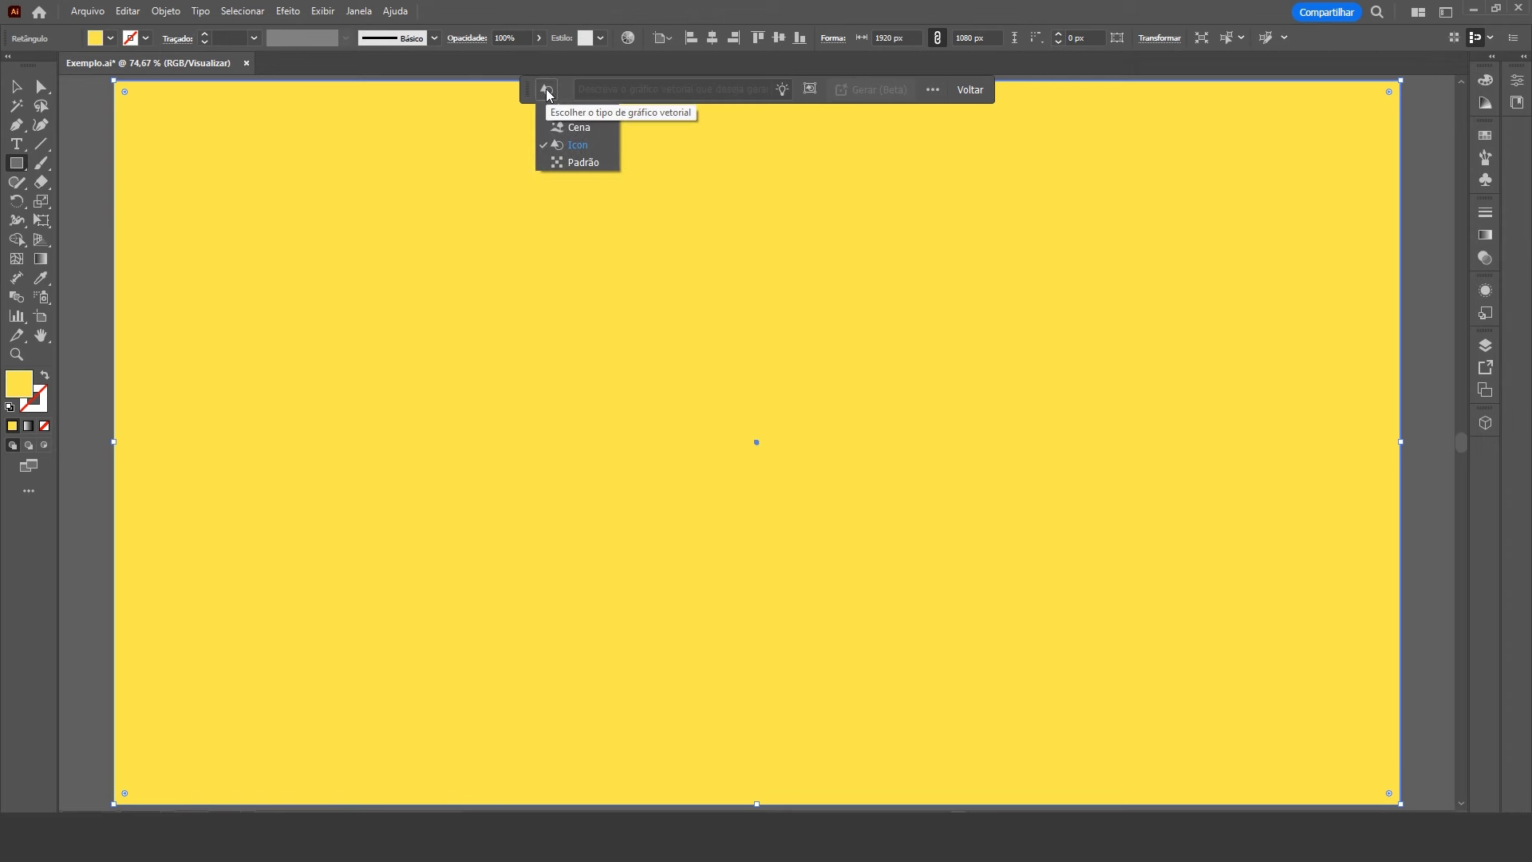
left_click(580, 129)
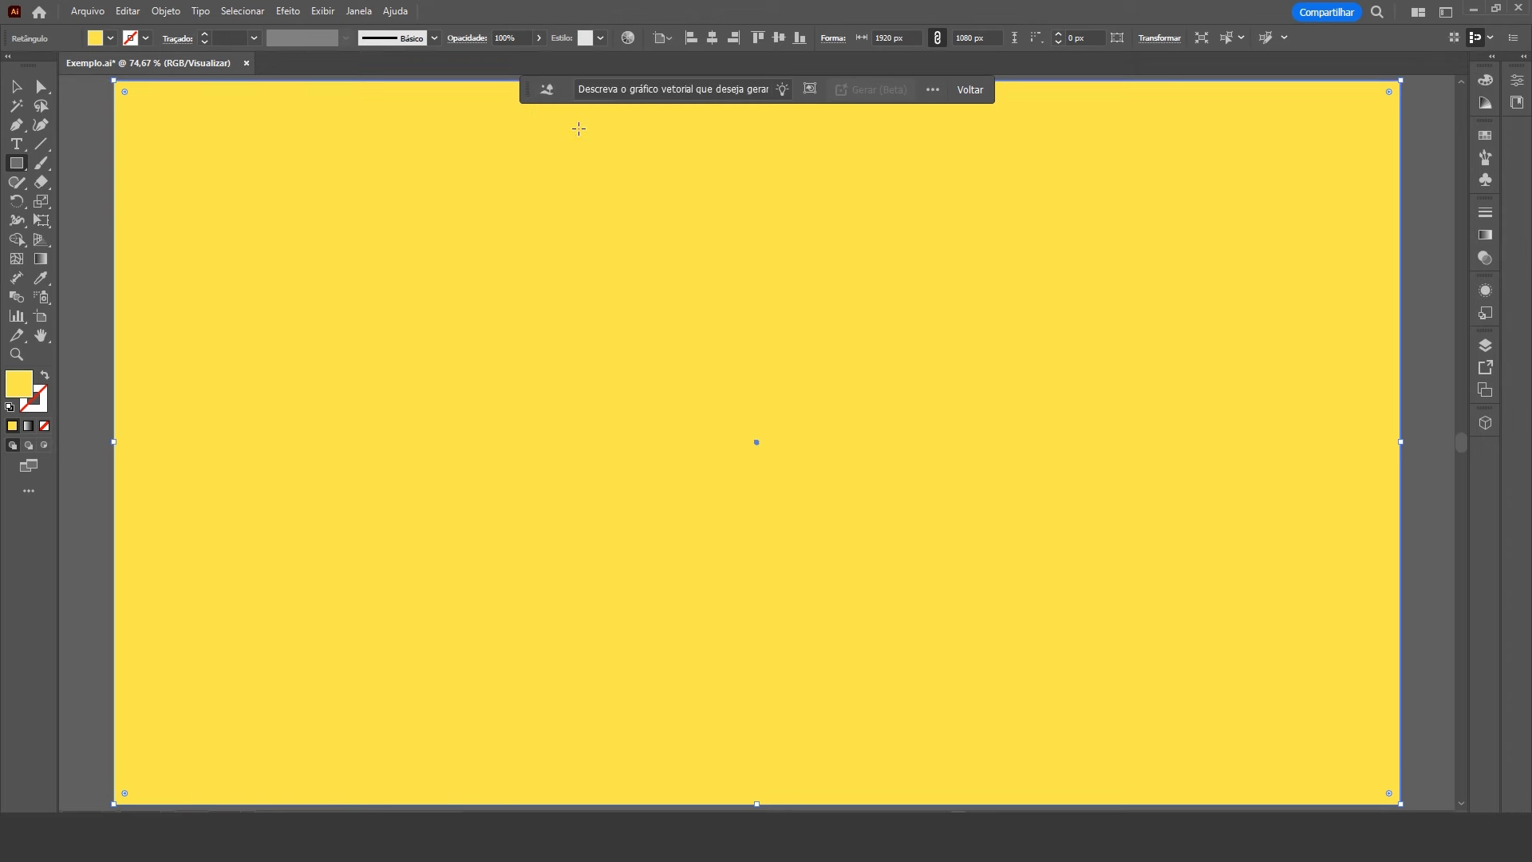
left_click(623, 93)
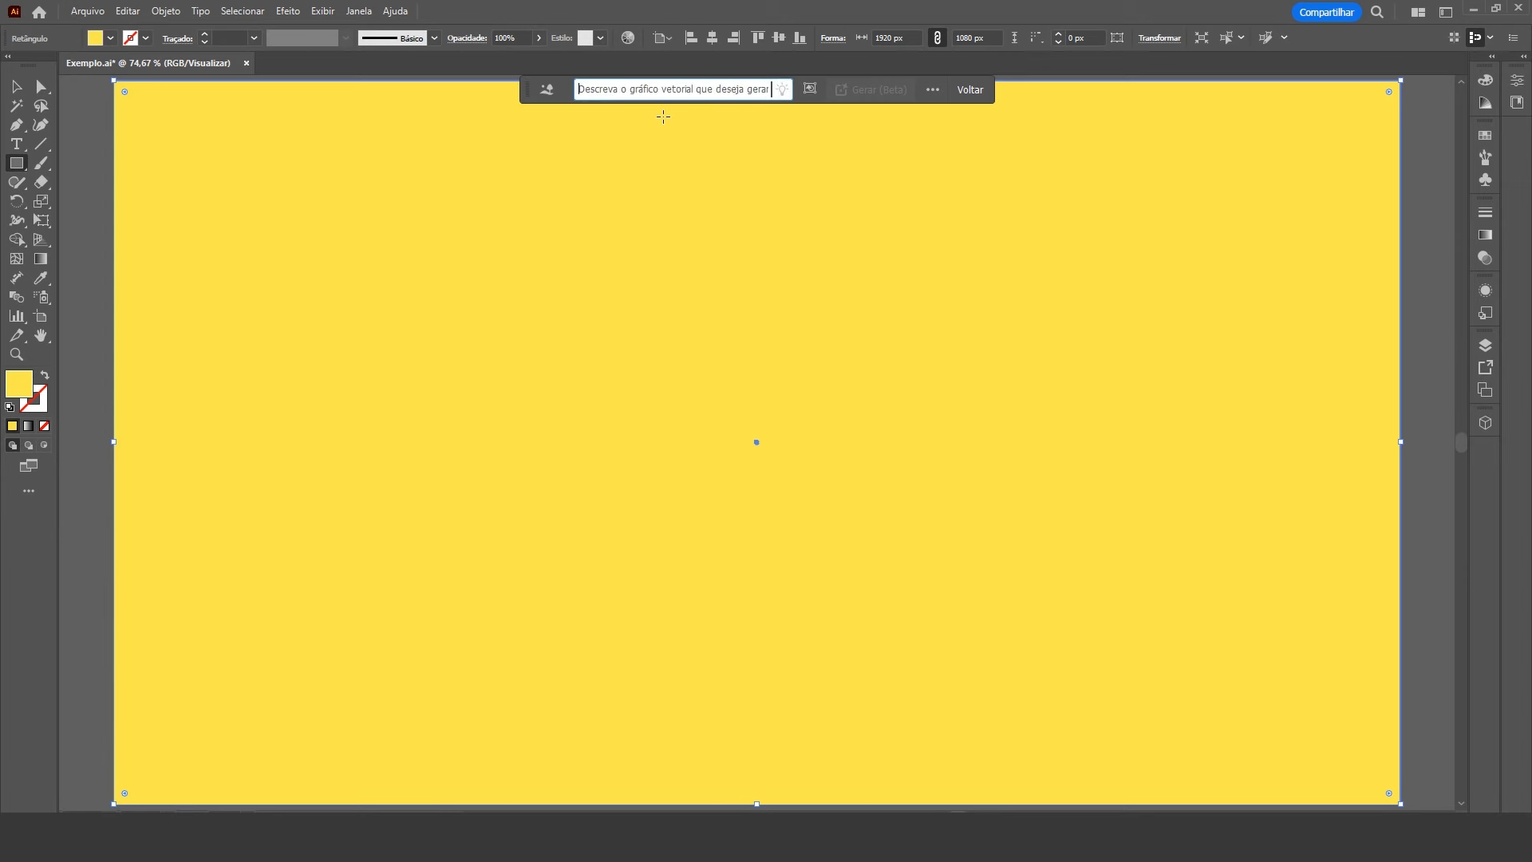
type("green forest")
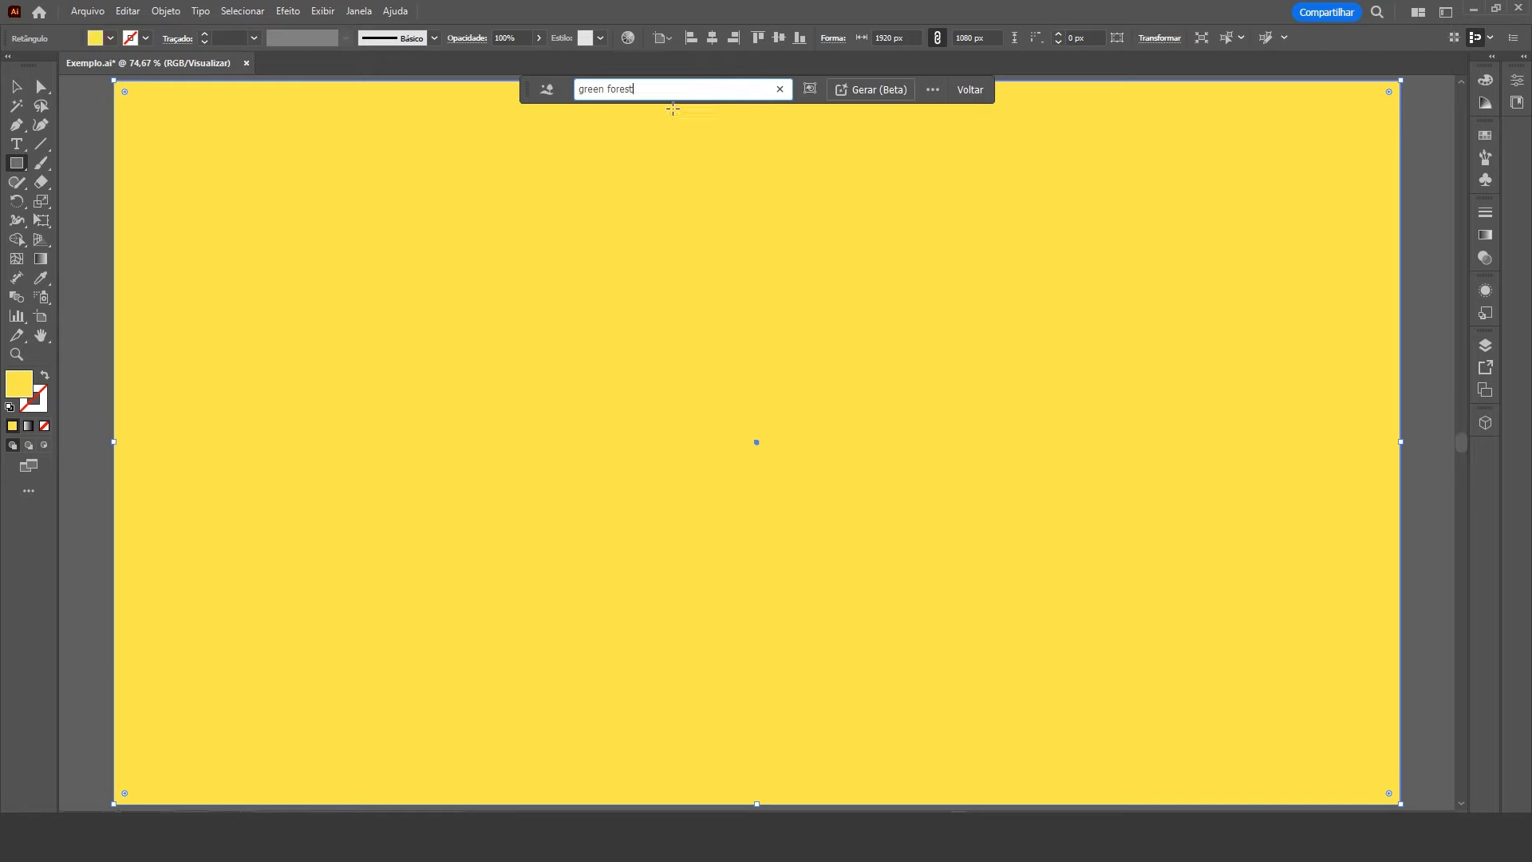
Generate the green forest scene from the rectangle's prompt
left_click(902, 95)
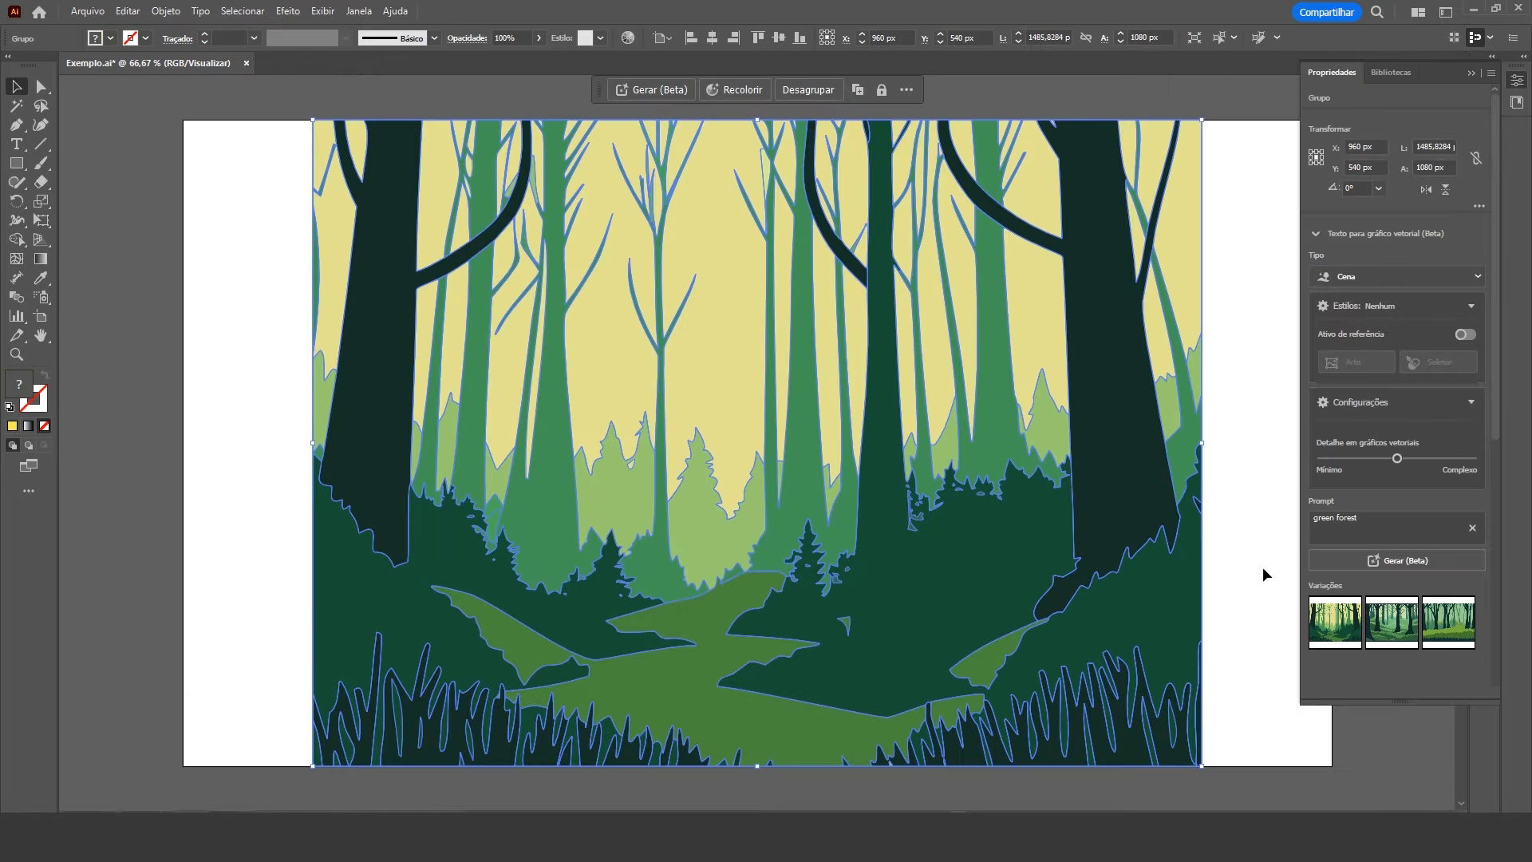
left_click(1252, 470)
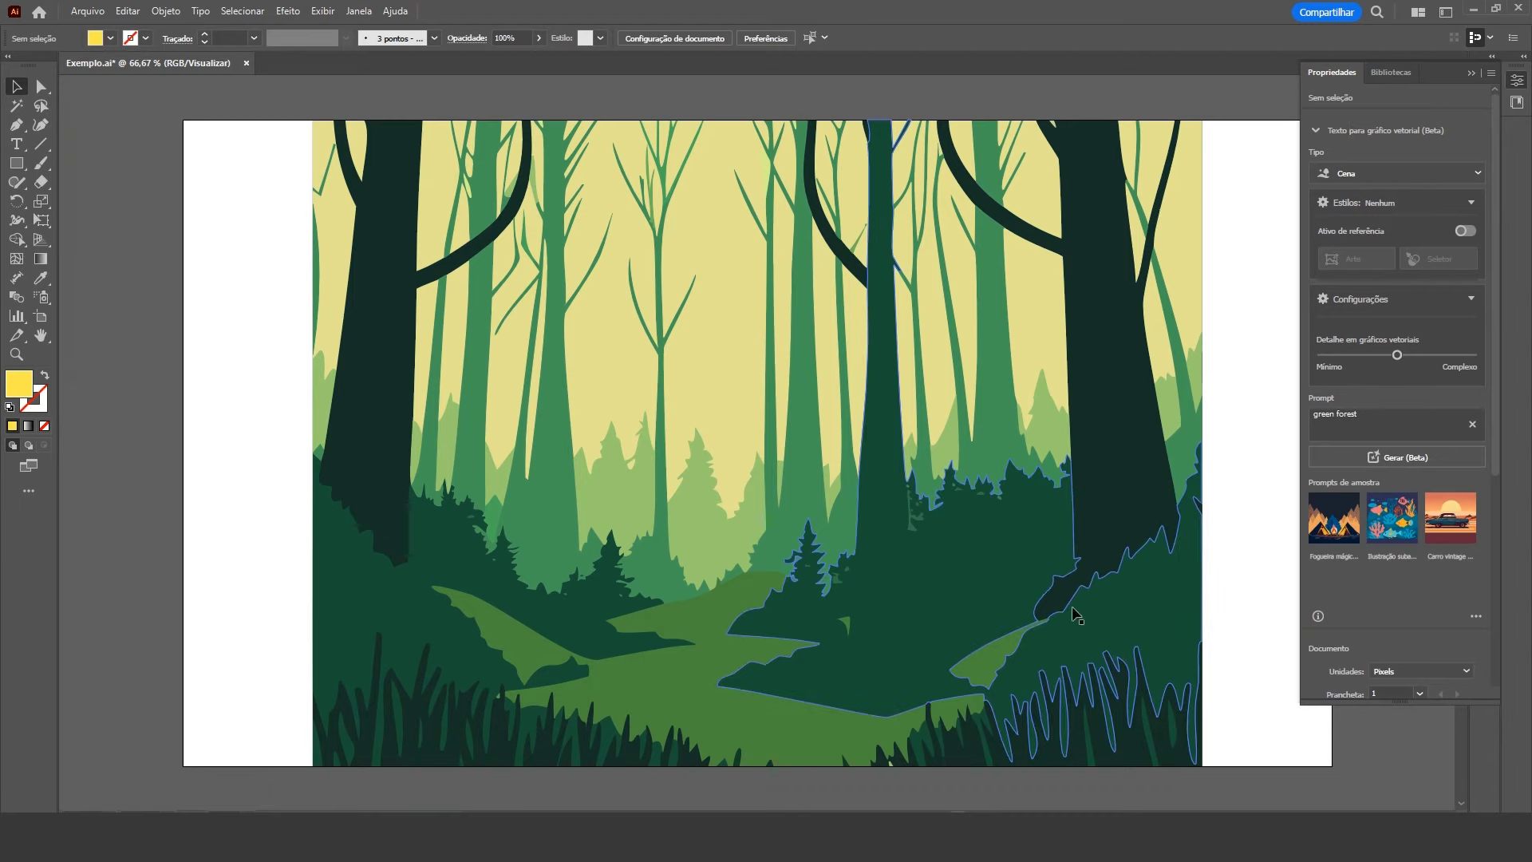
left_click(960, 517)
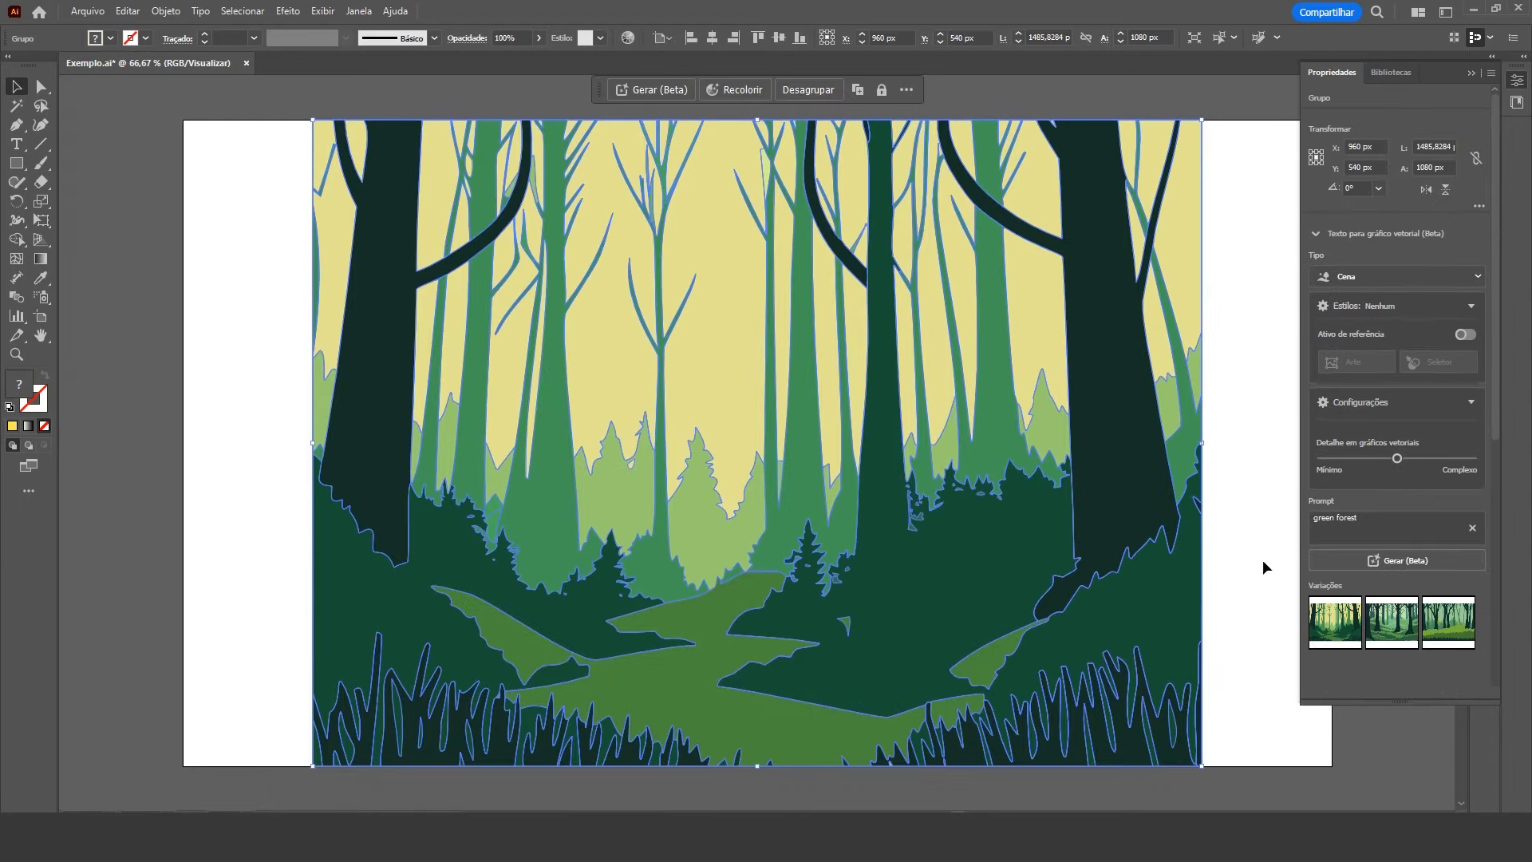
left_click(1244, 597)
left_click(1173, 574)
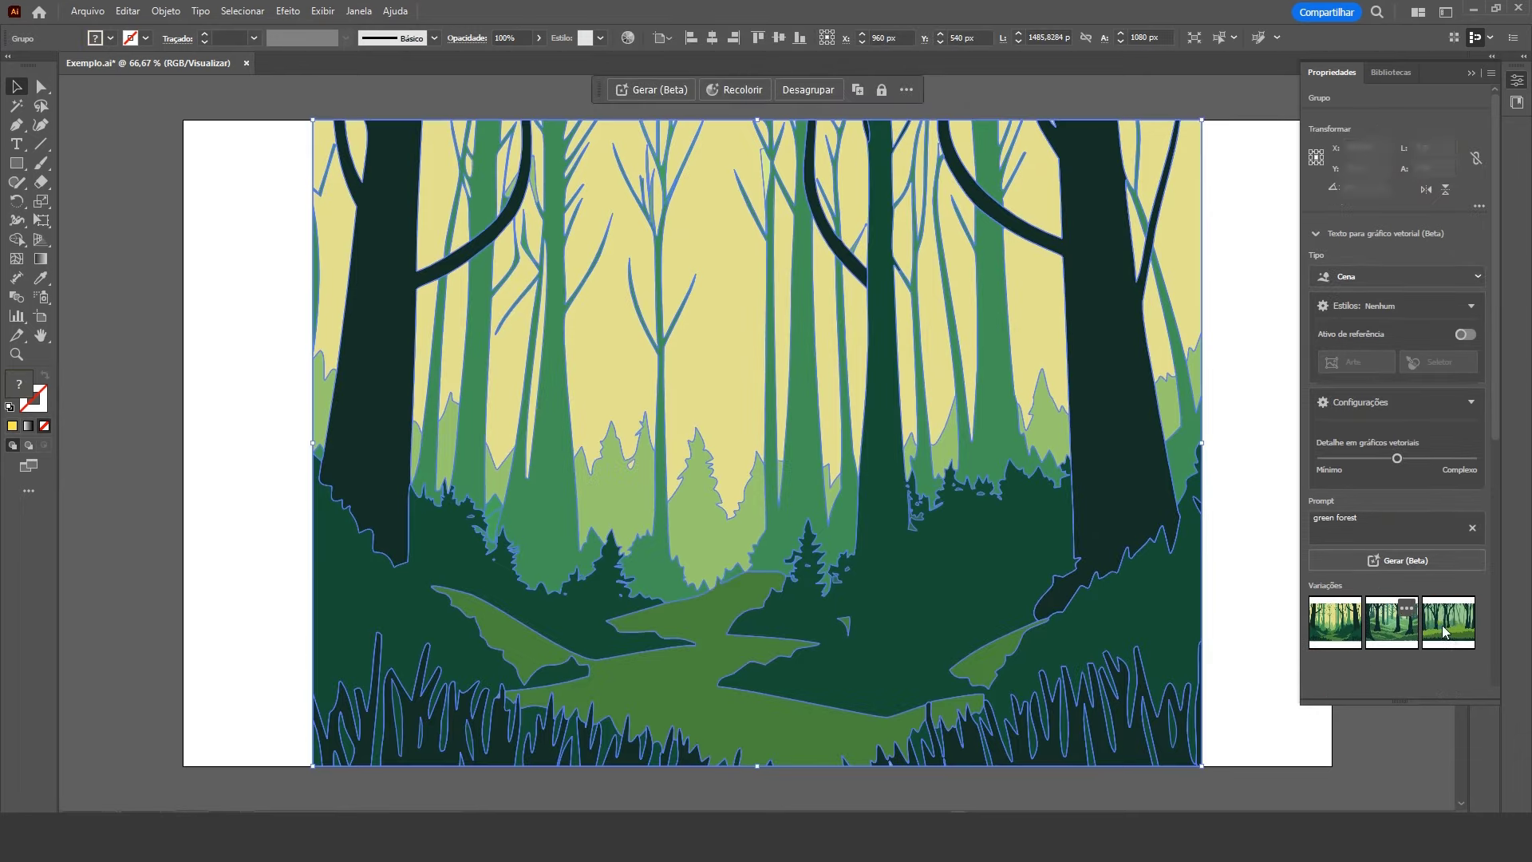
Preview the hills and bright-grass variations, return to the yellow-sky forest, and zoom out
left_click(1445, 630)
left_click(1251, 554)
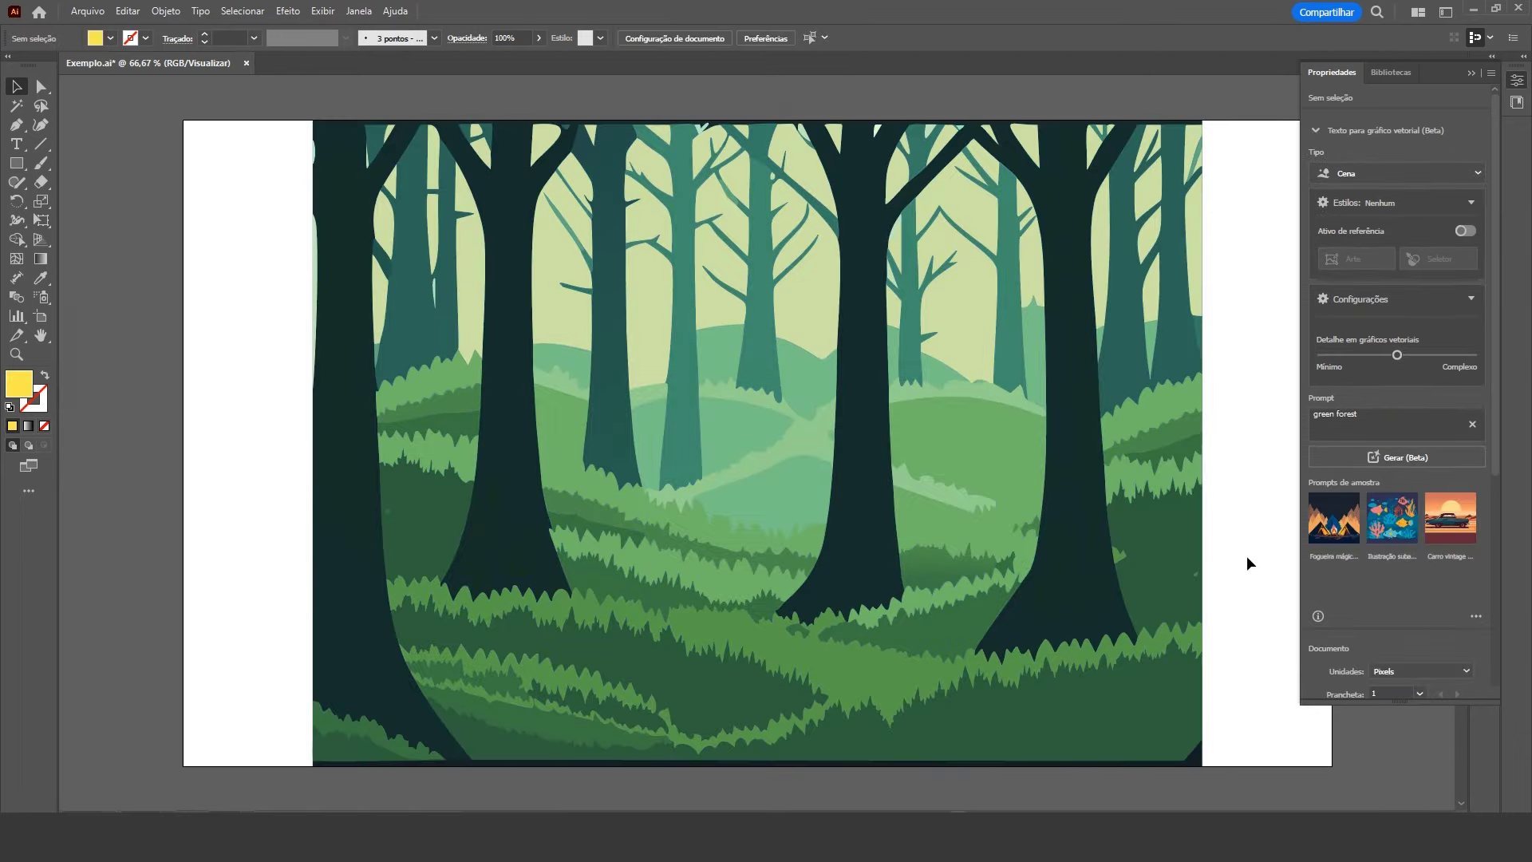
left_click(1125, 573)
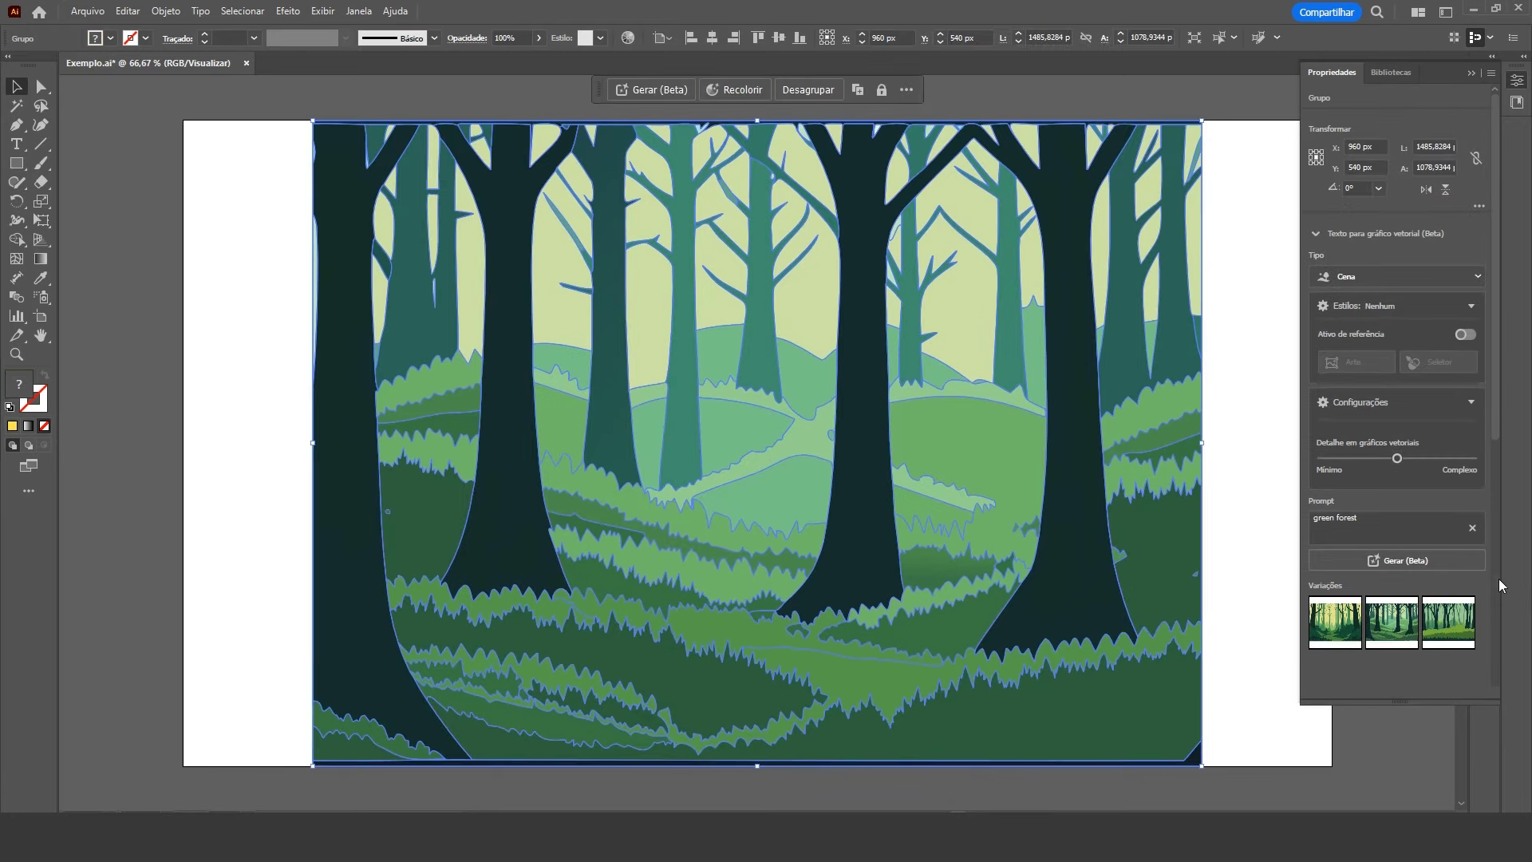
left_click(1448, 622)
left_click(1245, 597)
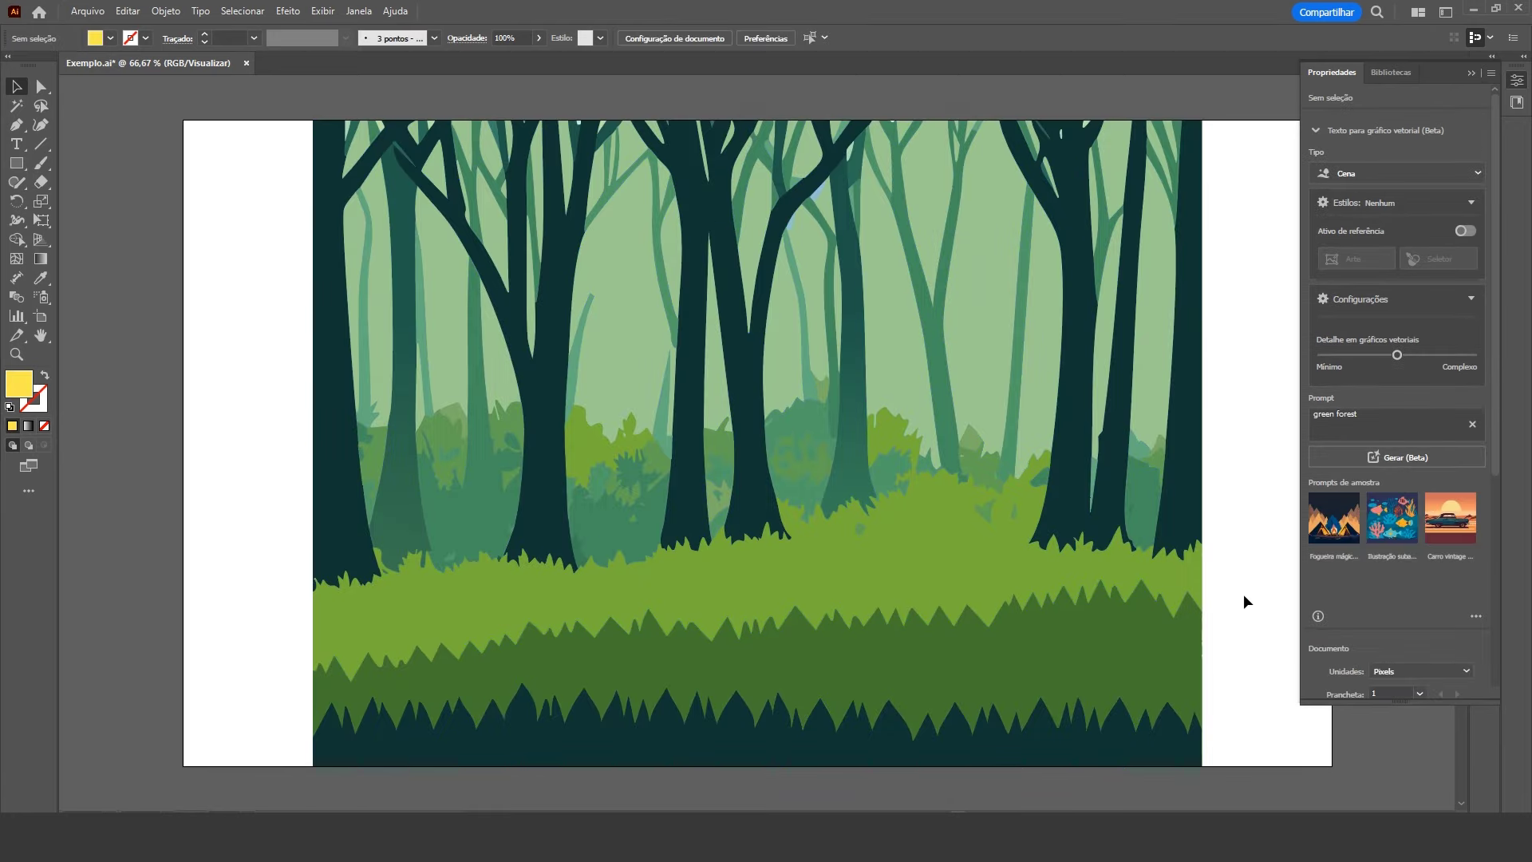
left_click(1181, 572)
left_click(1336, 622)
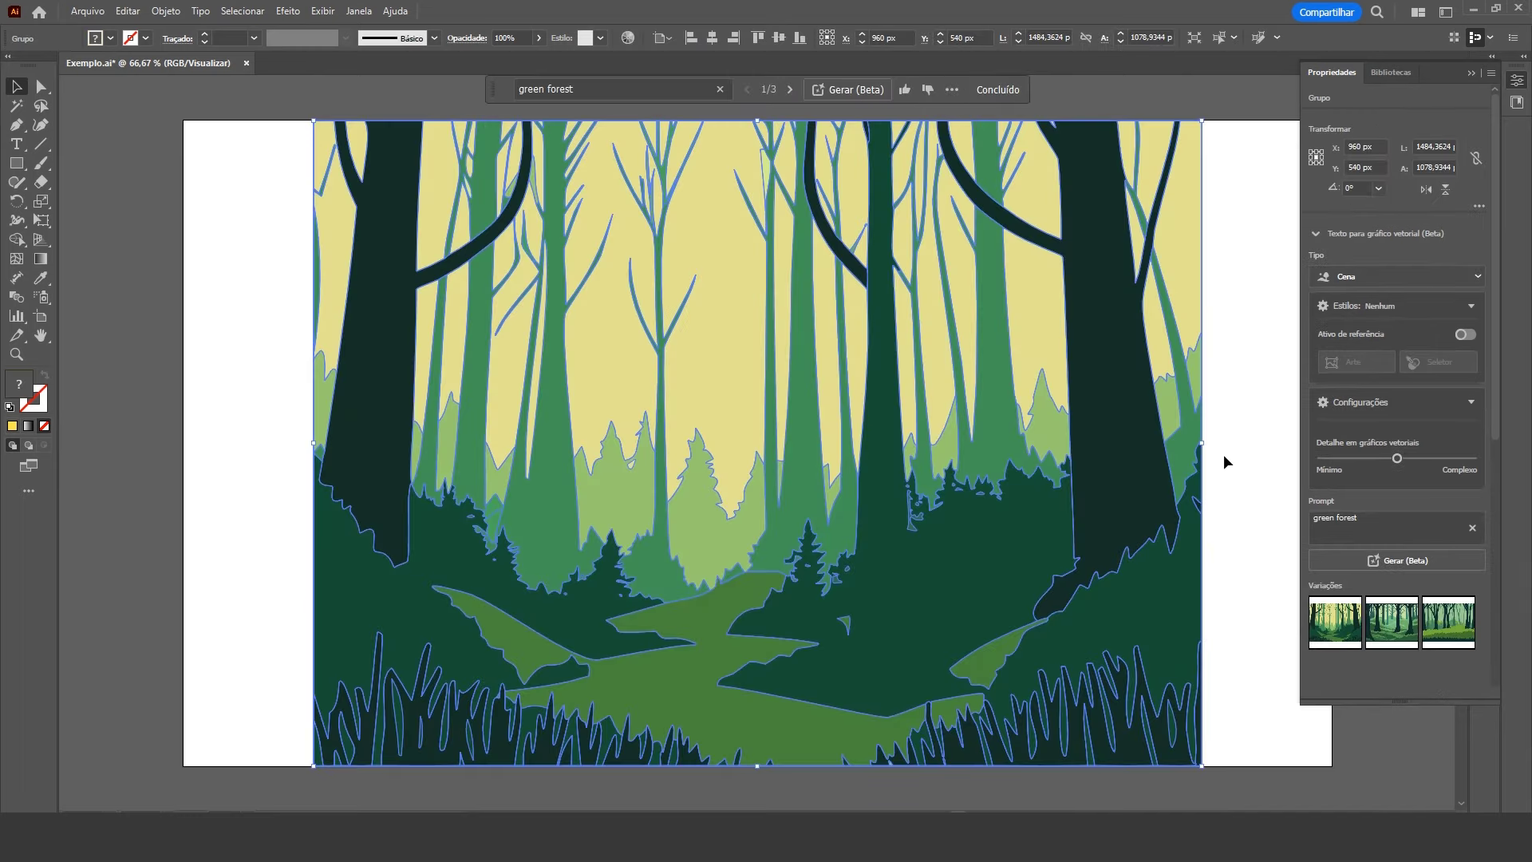
key("ctrl+minus")
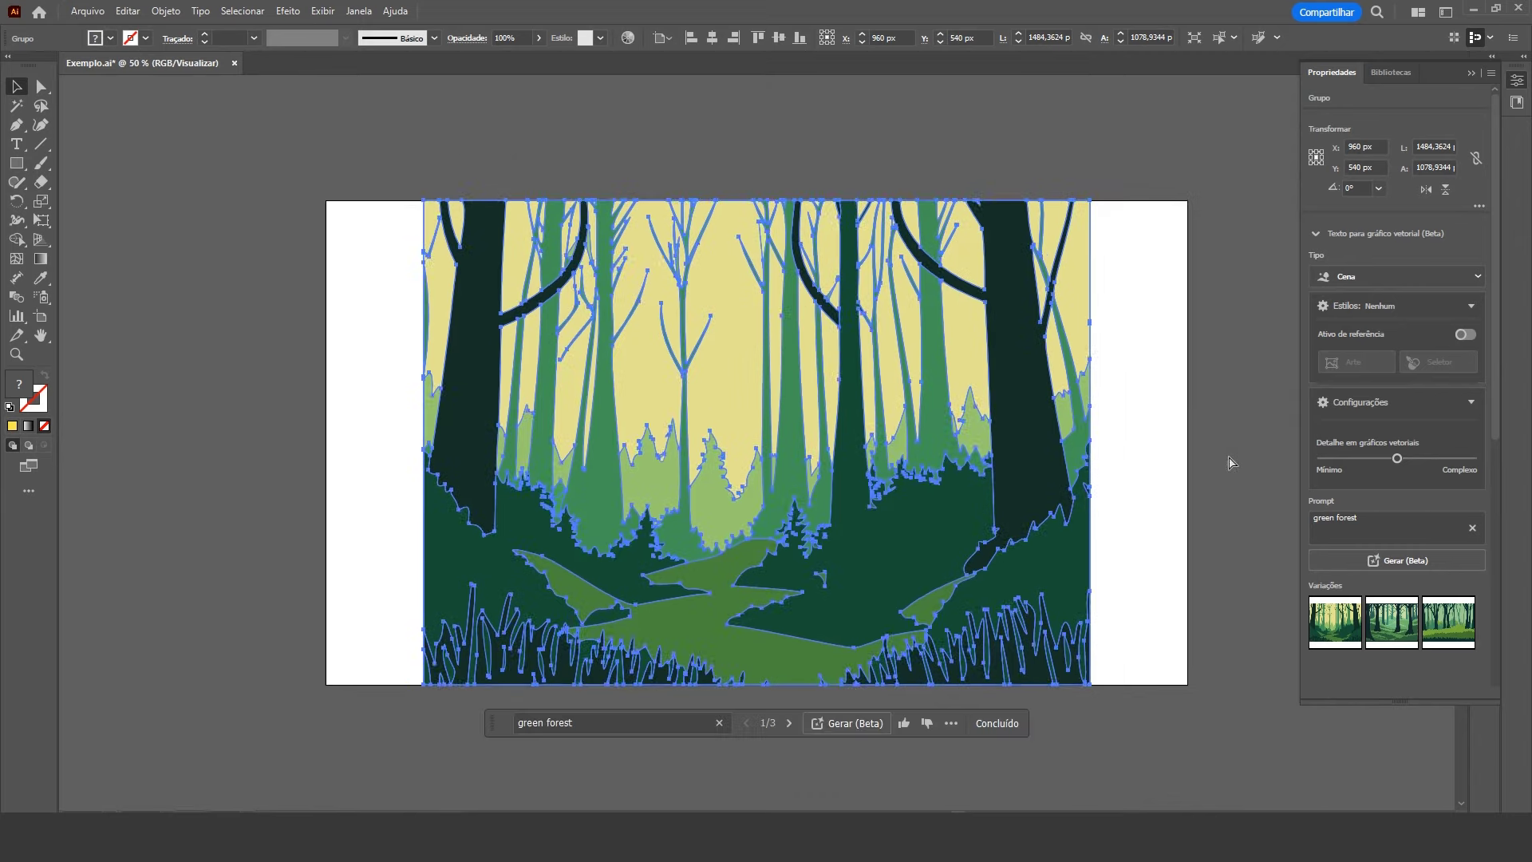
left_click_drag(1090, 441, 1192, 446)
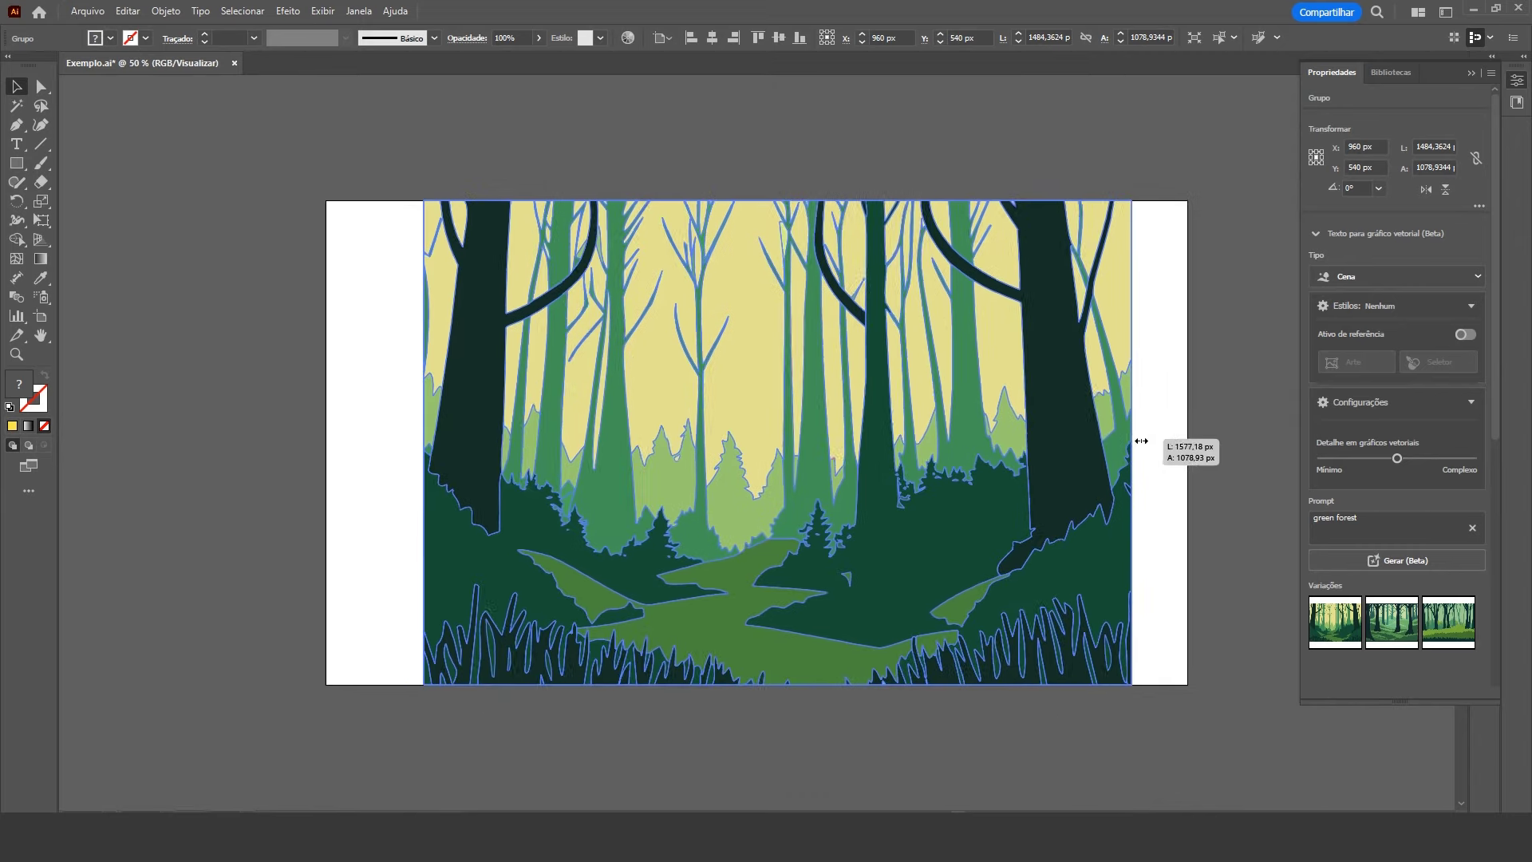
Stretch the forest's left and right edges out to the full 1920 px artboard width
left_click_drag(1195, 446, 1187, 443)
left_click_drag(424, 440, 326, 440)
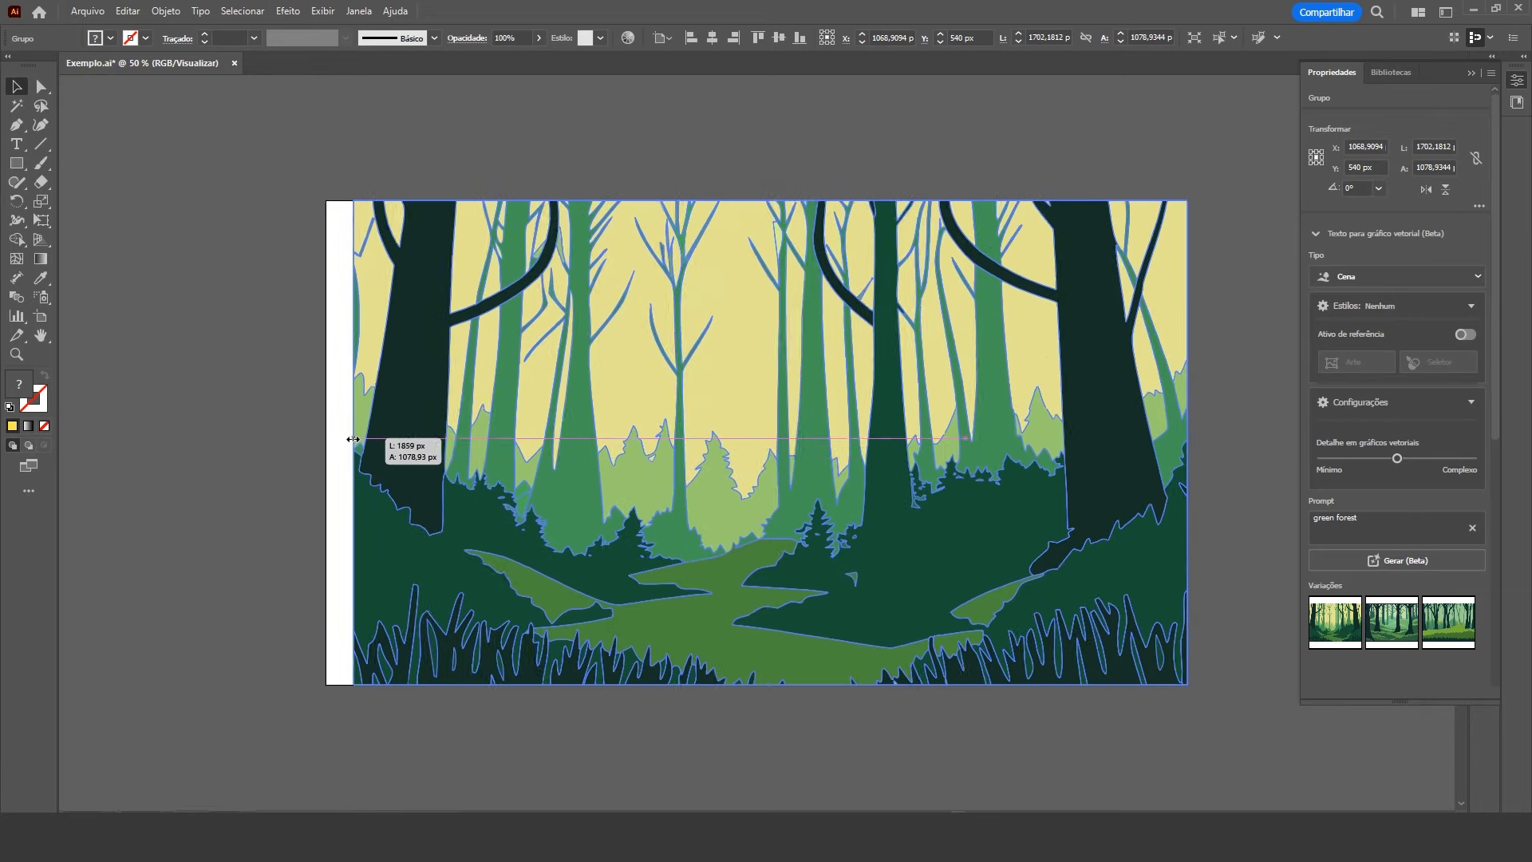
left_click(595, 122)
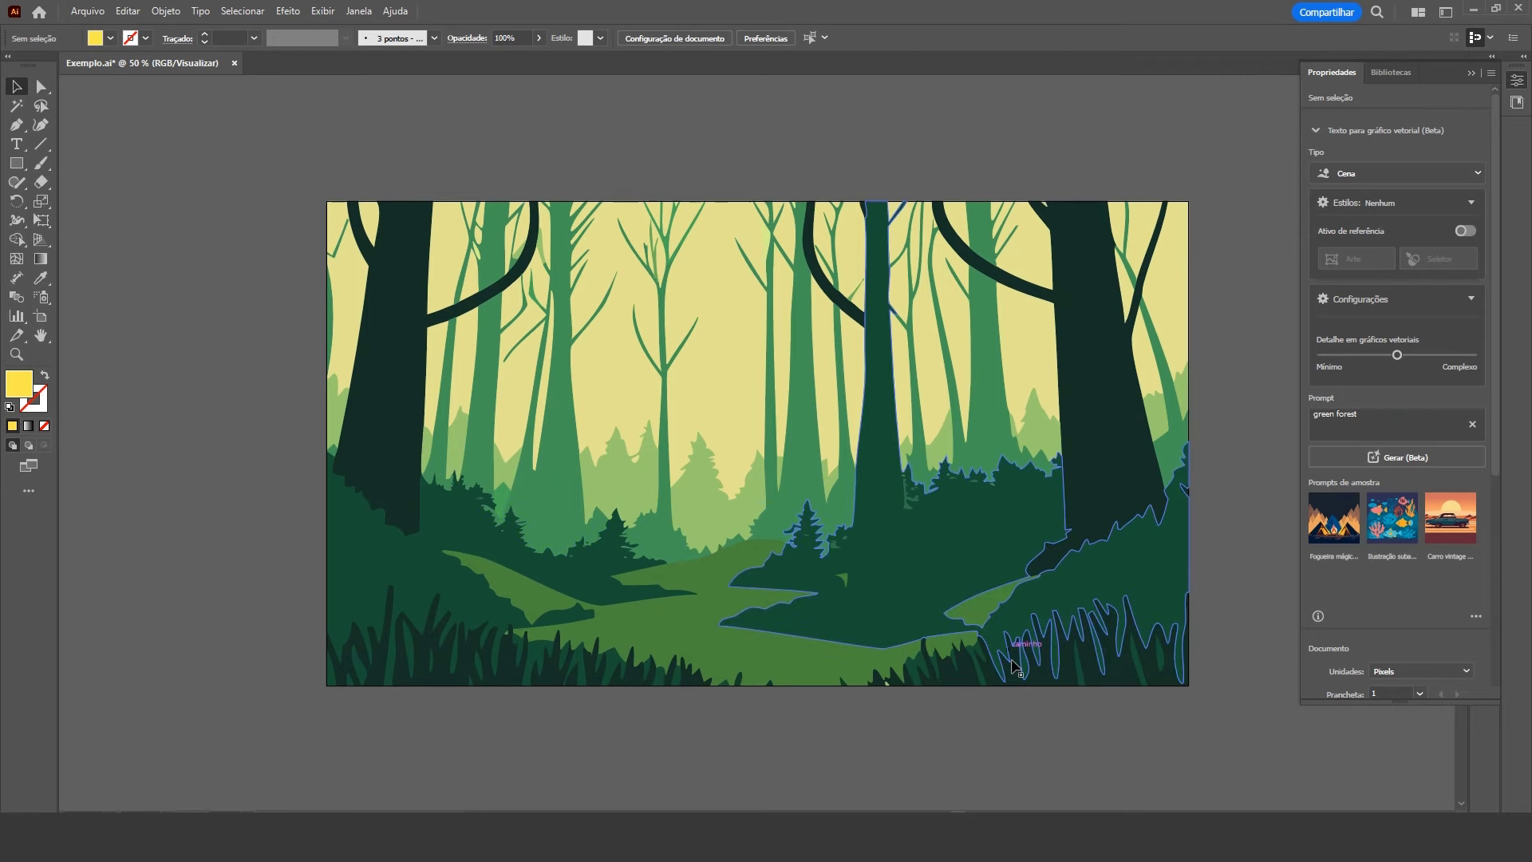
left_click(1012, 509)
mouse_move(1189, 444)
left_mouse_down()
mouse_move(1002, 443)
mouse_move(1216, 444)
mouse_move(1193, 444)
left_mouse_up()
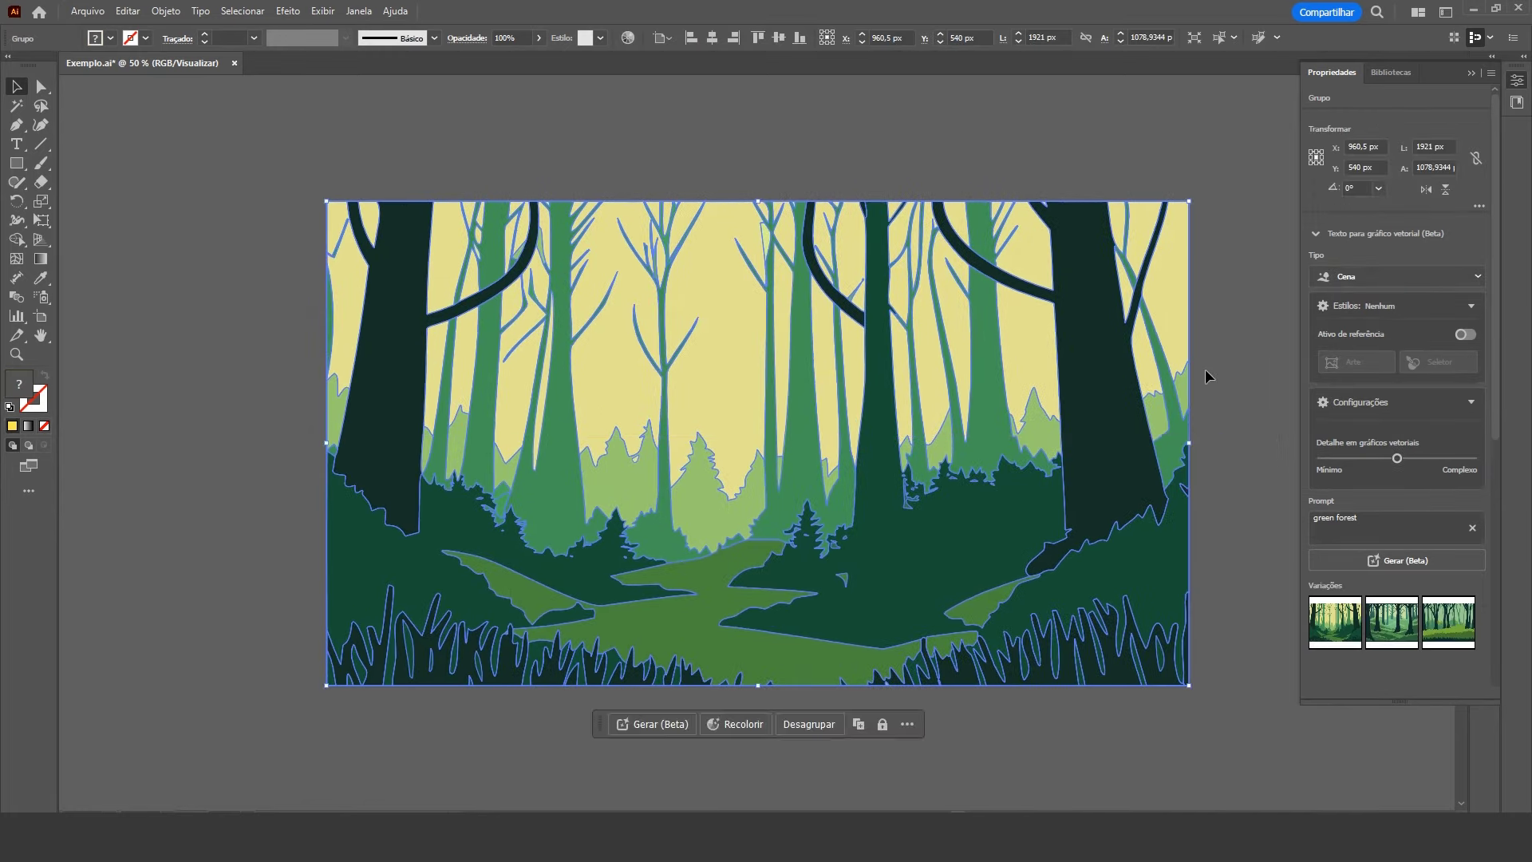
left_click(1227, 387)
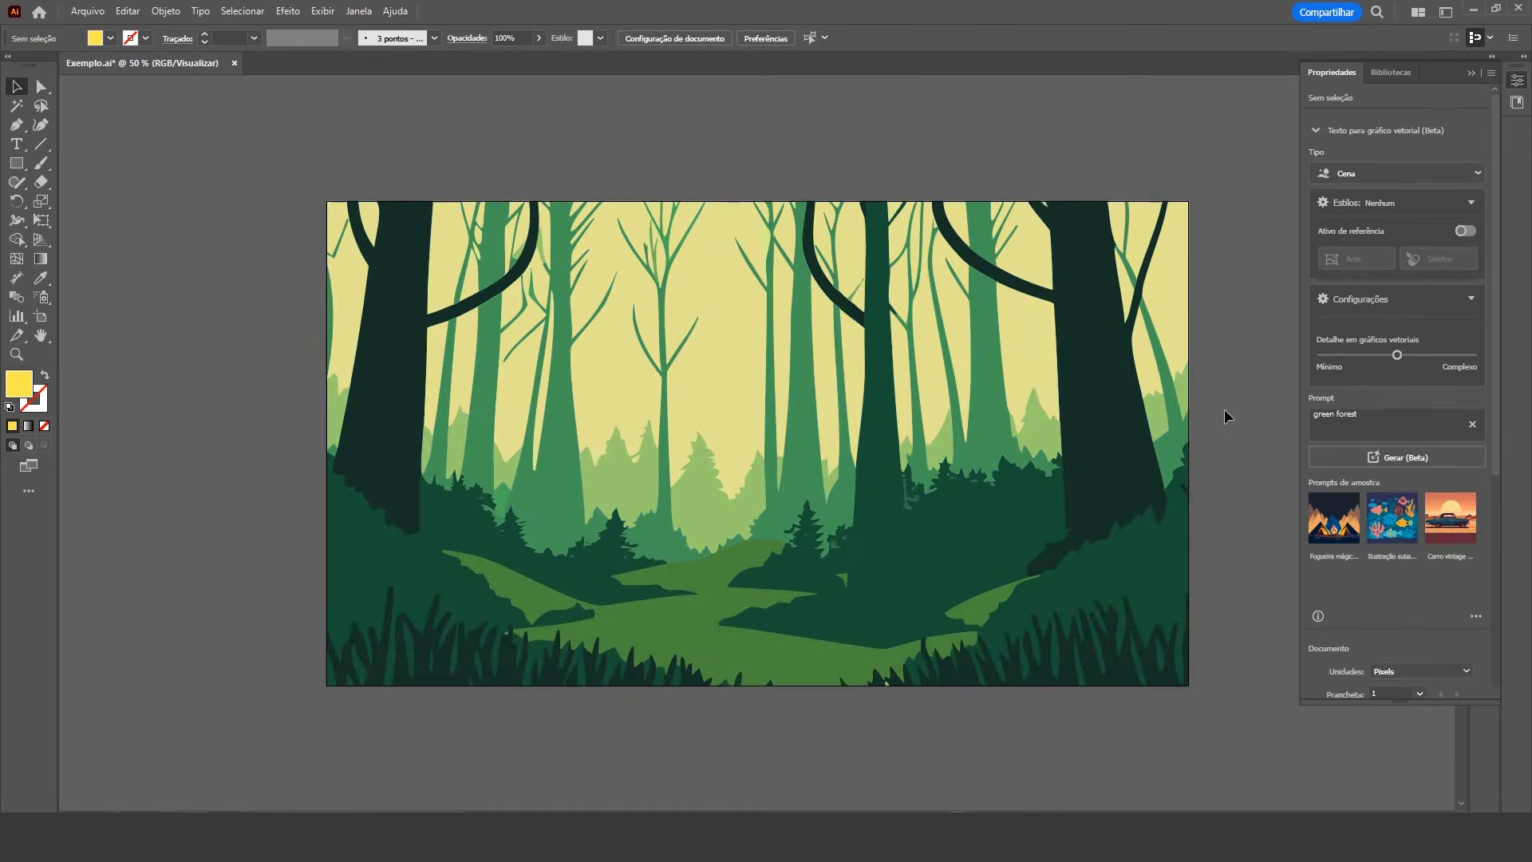
Zoom in, collapse the Properties panel and select all the artwork
scroll(1224, 409, "up", 2)
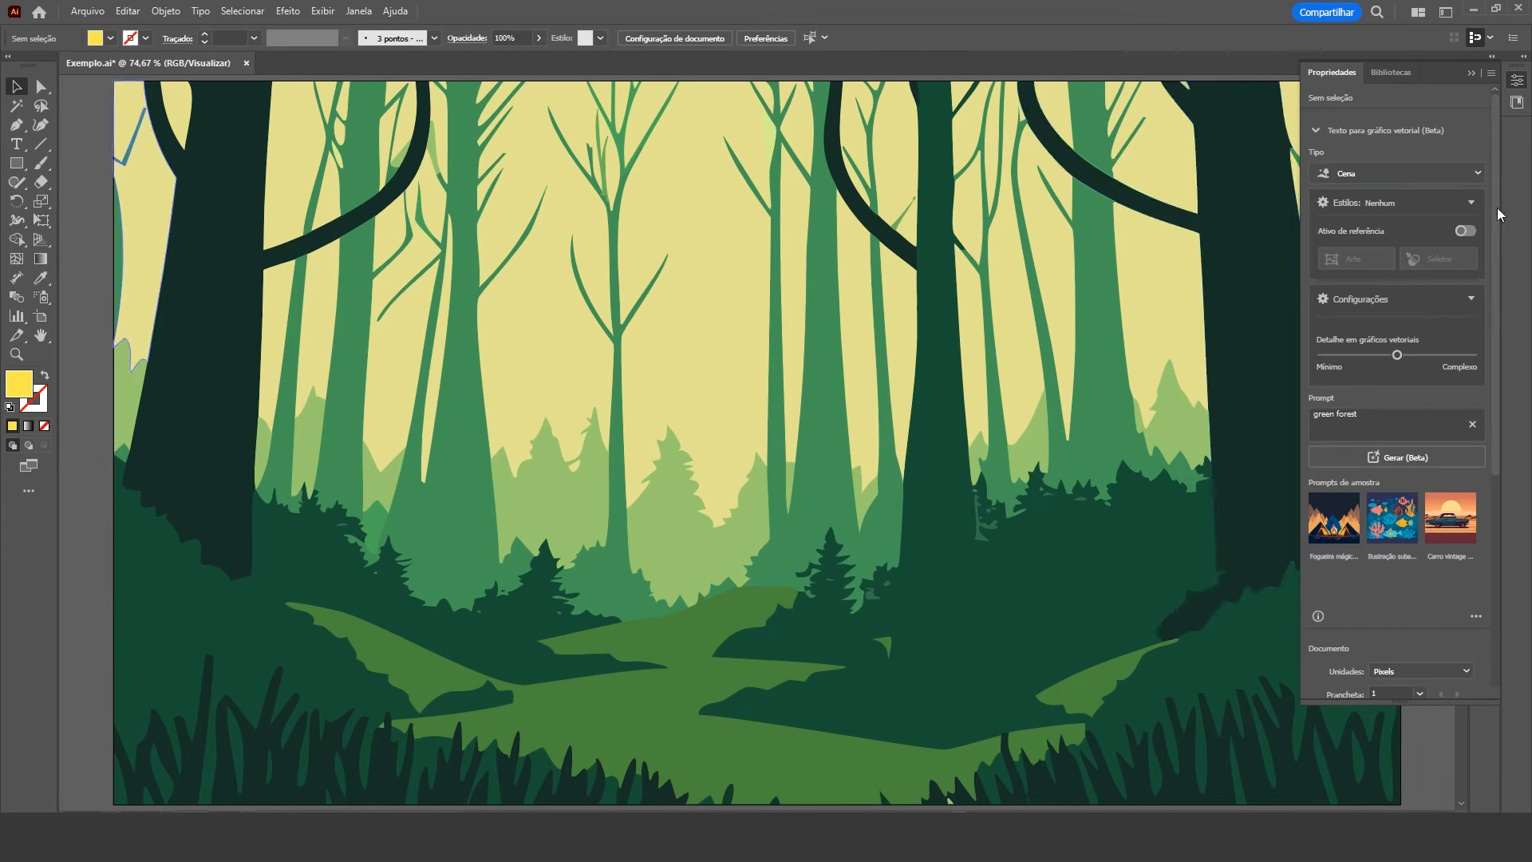
left_click(1472, 72)
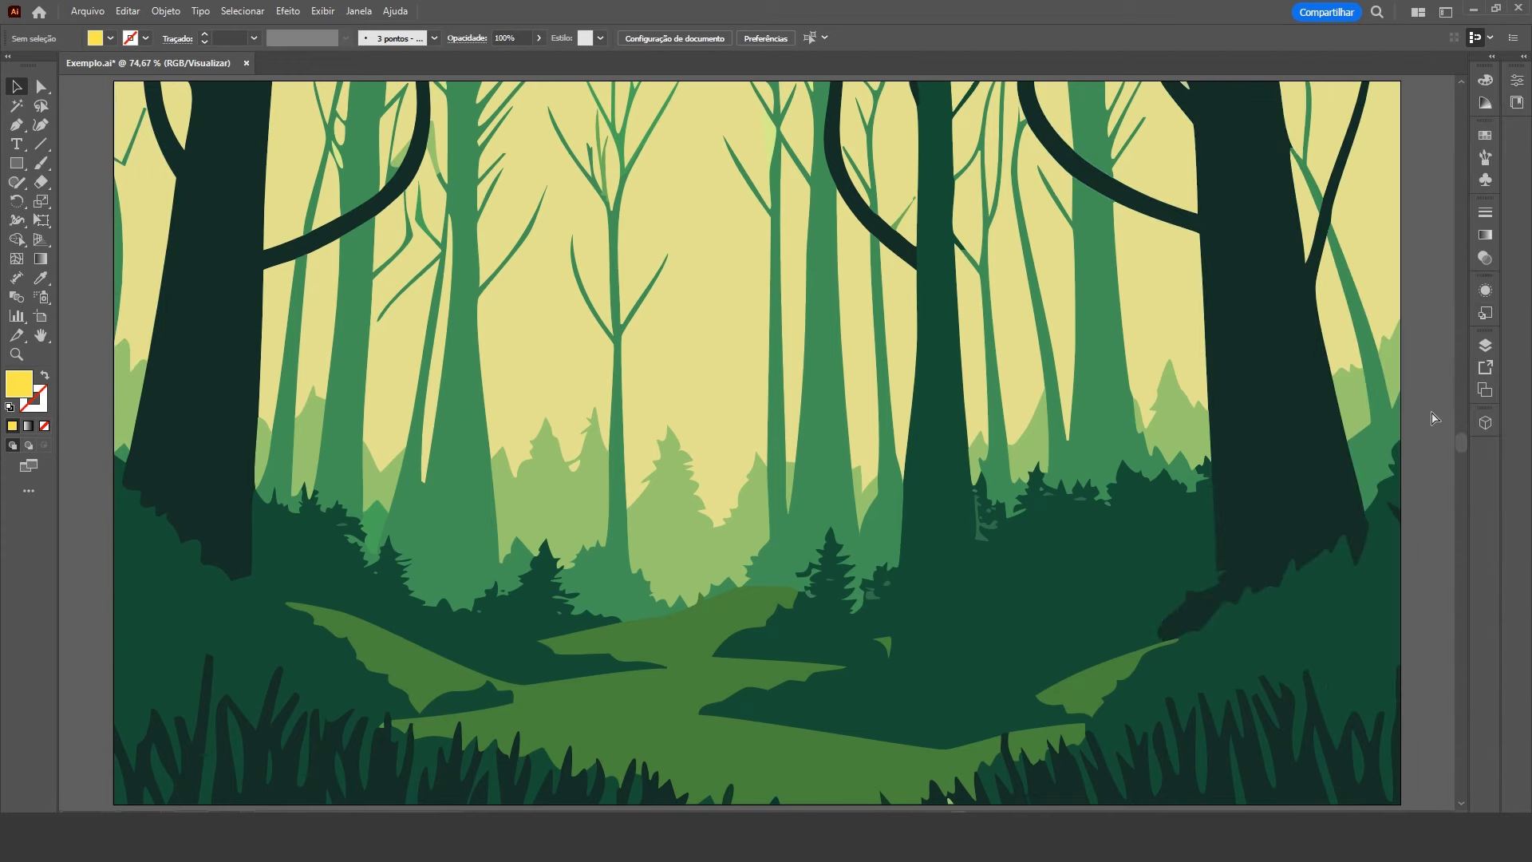
key("ctrl+a")
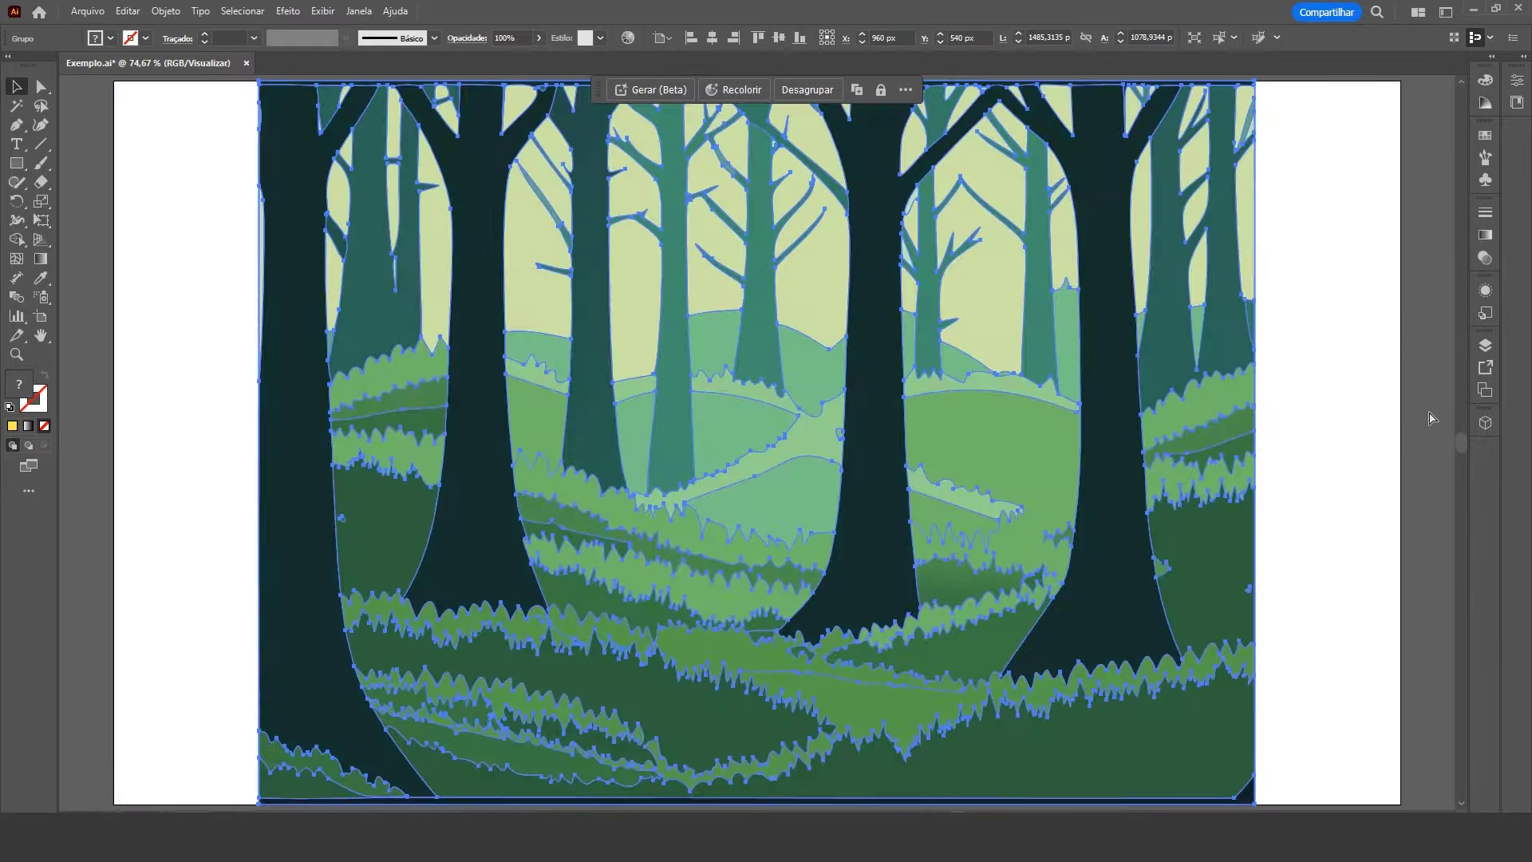
Revert to the plain yellow rectangle and set a Pattern generation with the prompt 'dog'
key("ctrl+z")
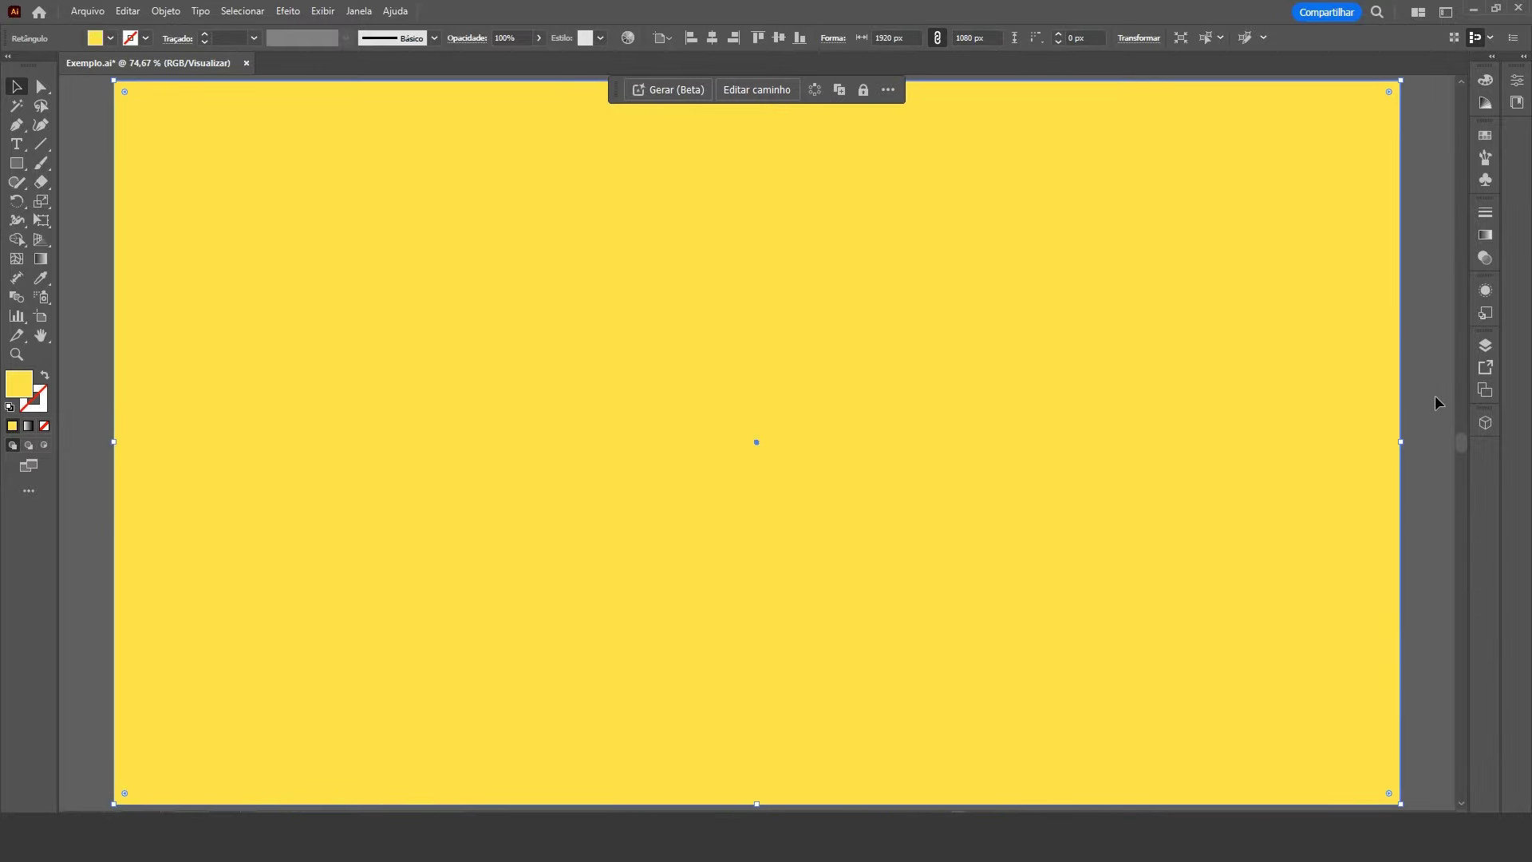
left_click(674, 91)
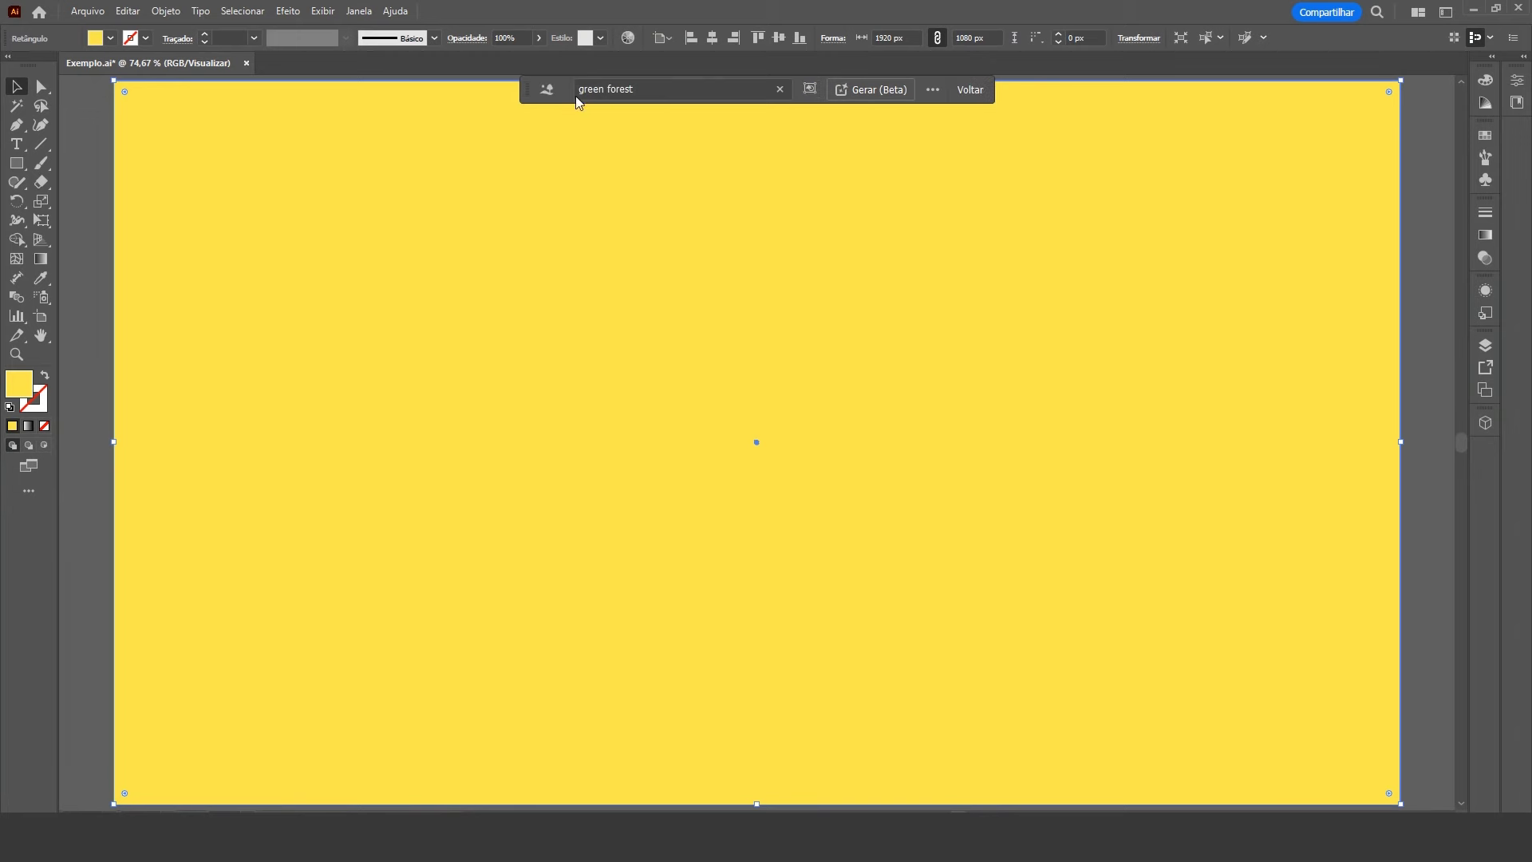
left_click(547, 91)
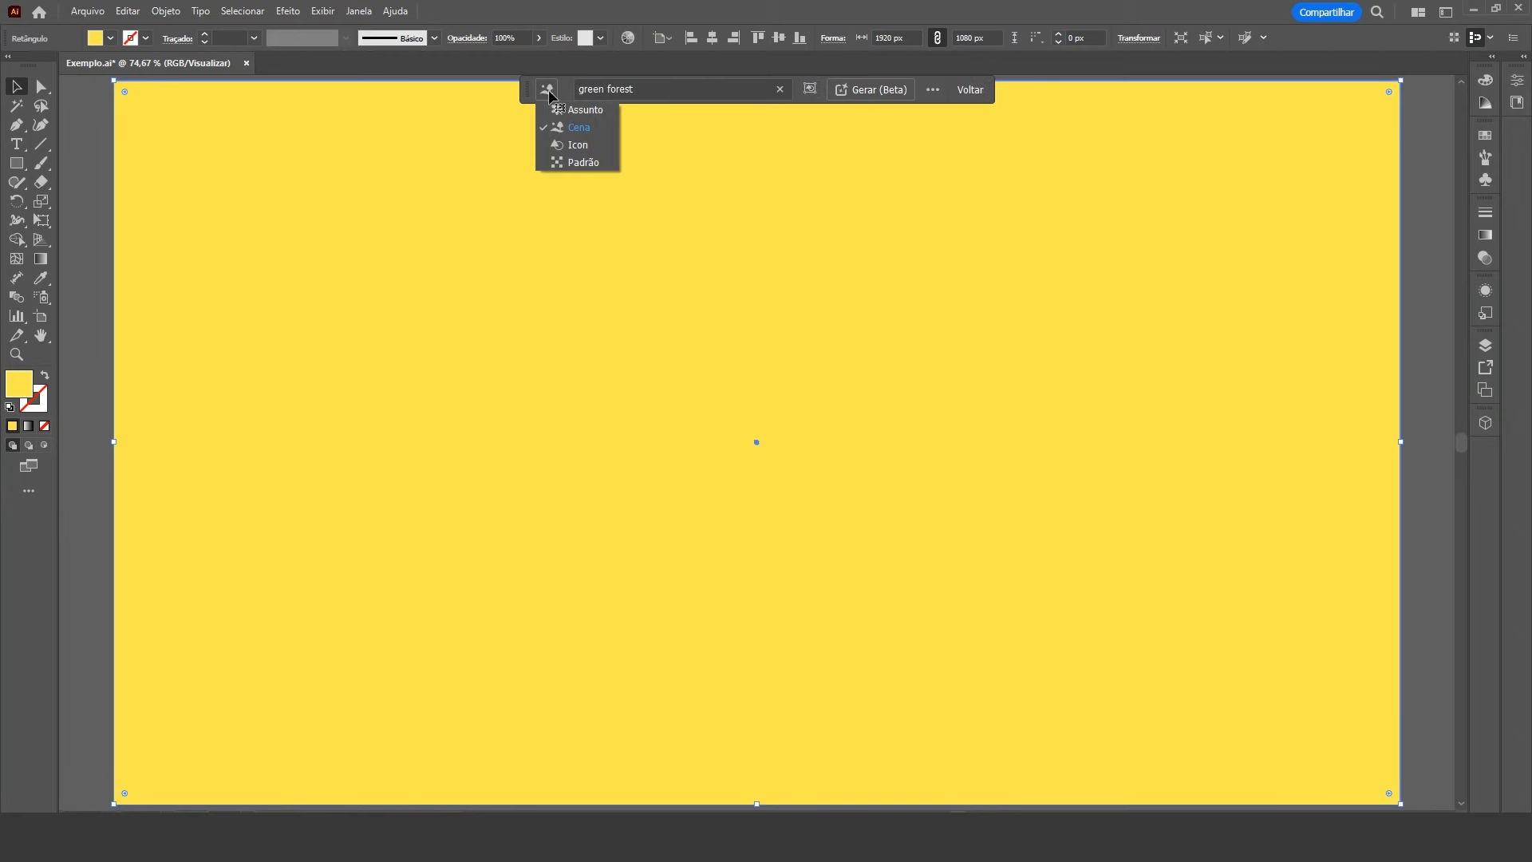
left_click(586, 162)
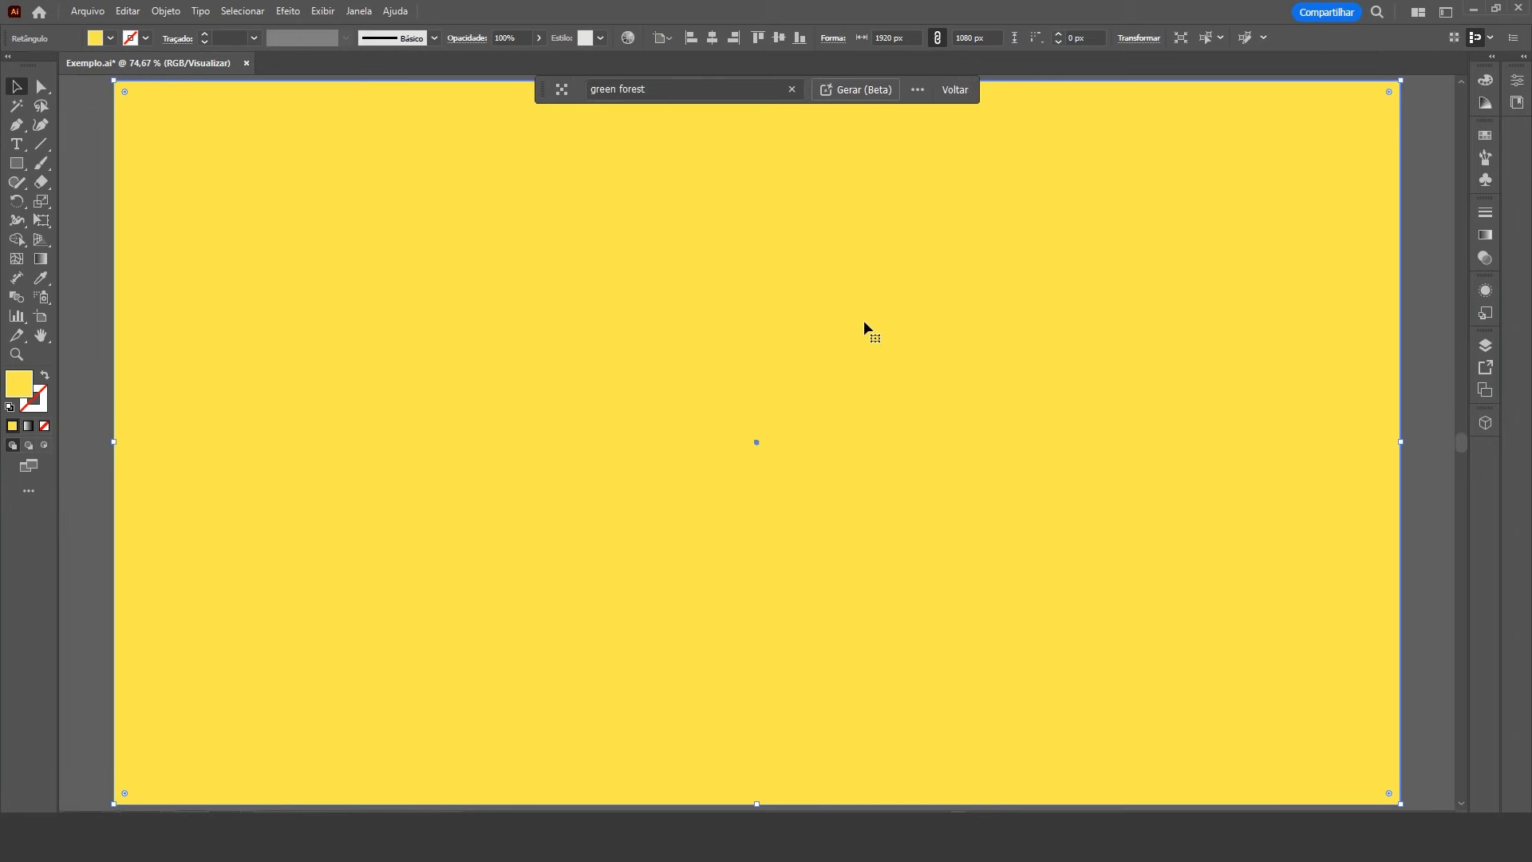
left_click(667, 89)
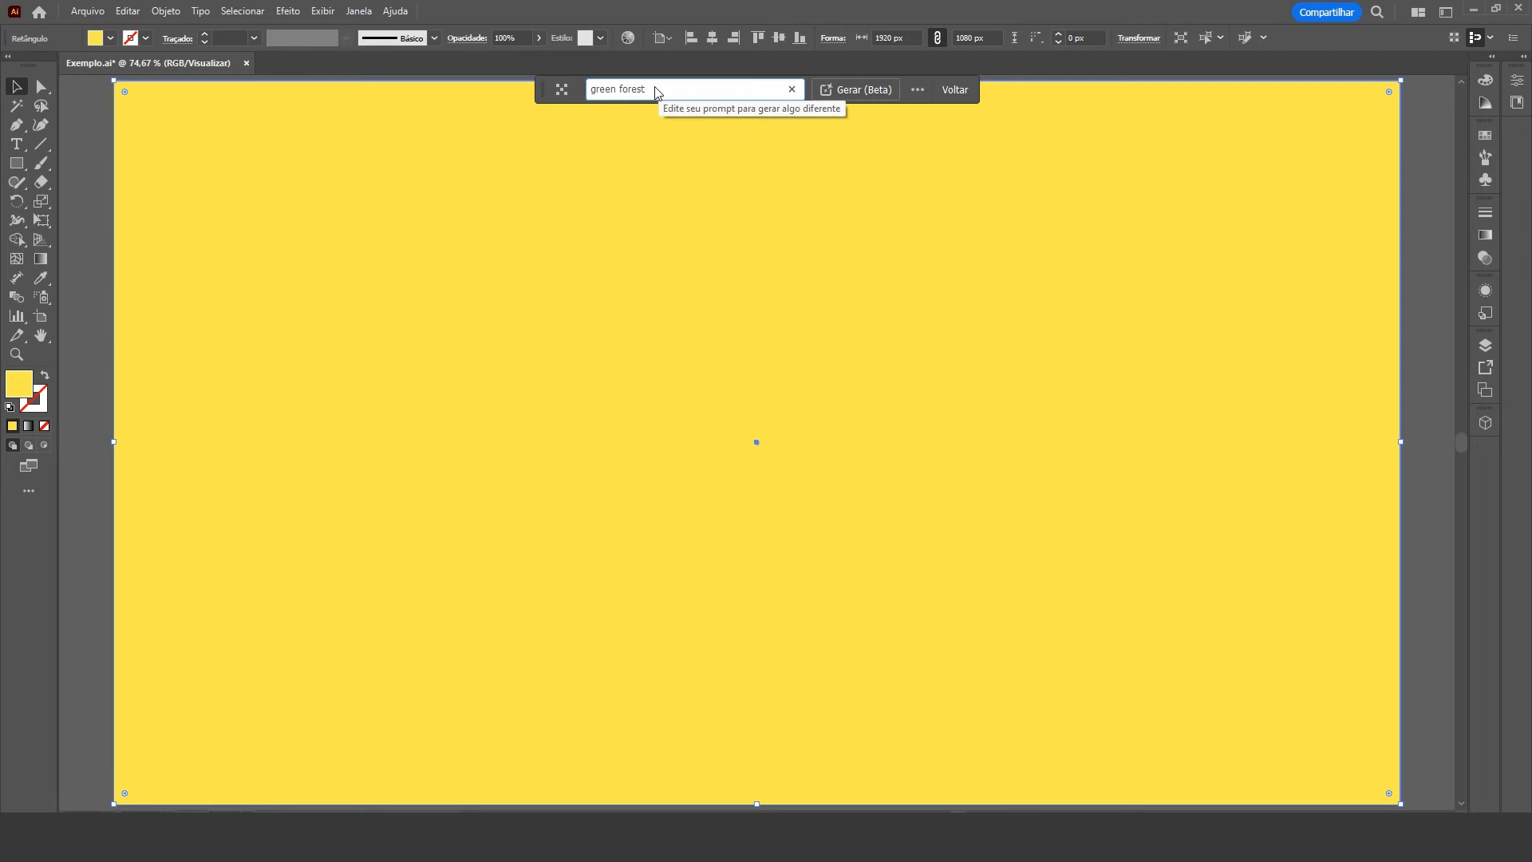
key("BackSpace")
key("BackSpace")
key("BackSpace")
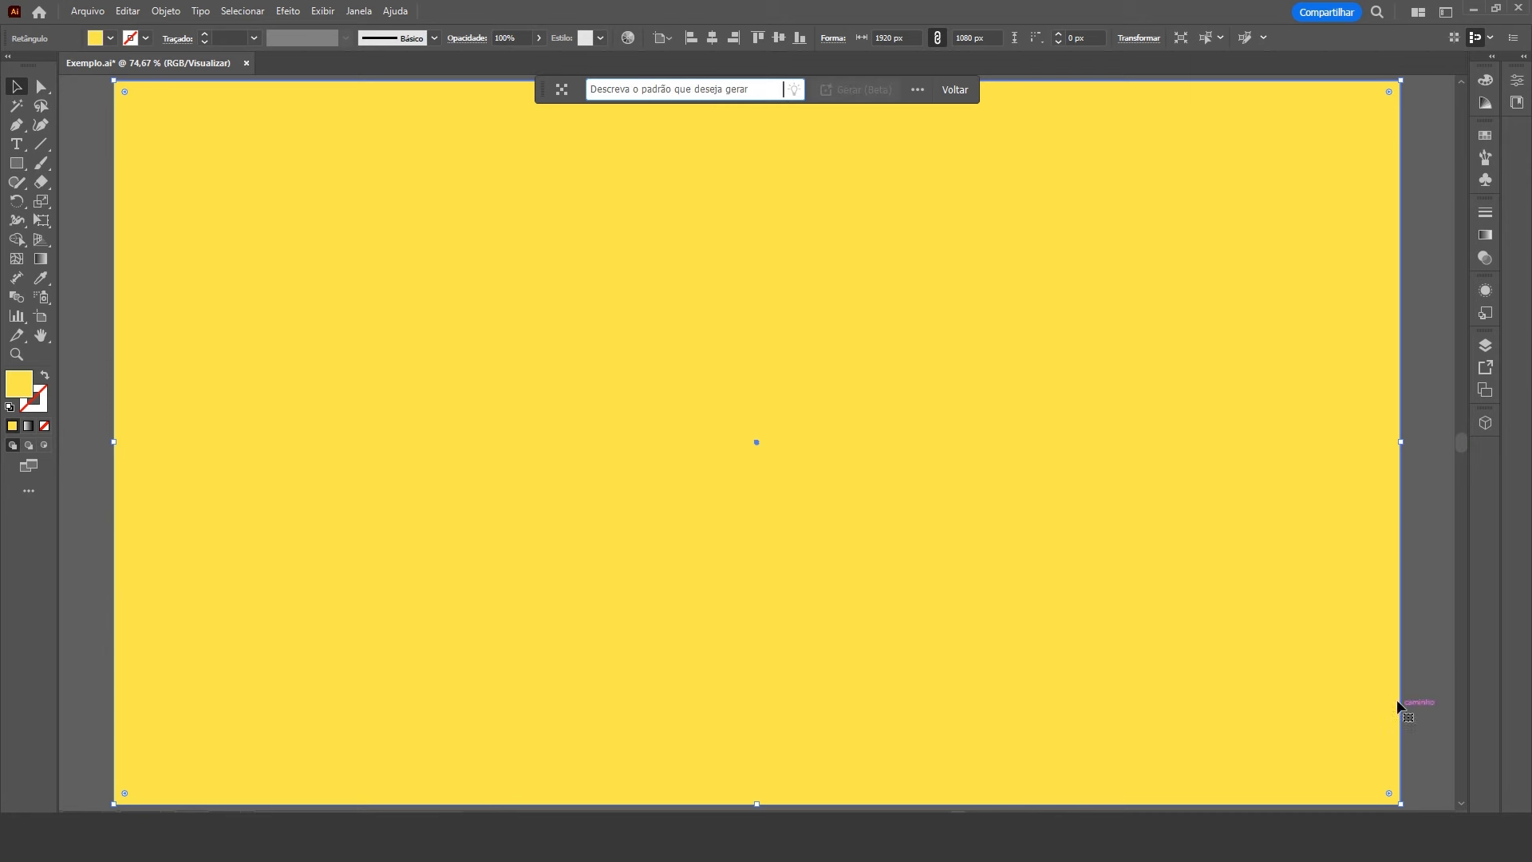
type("dog")
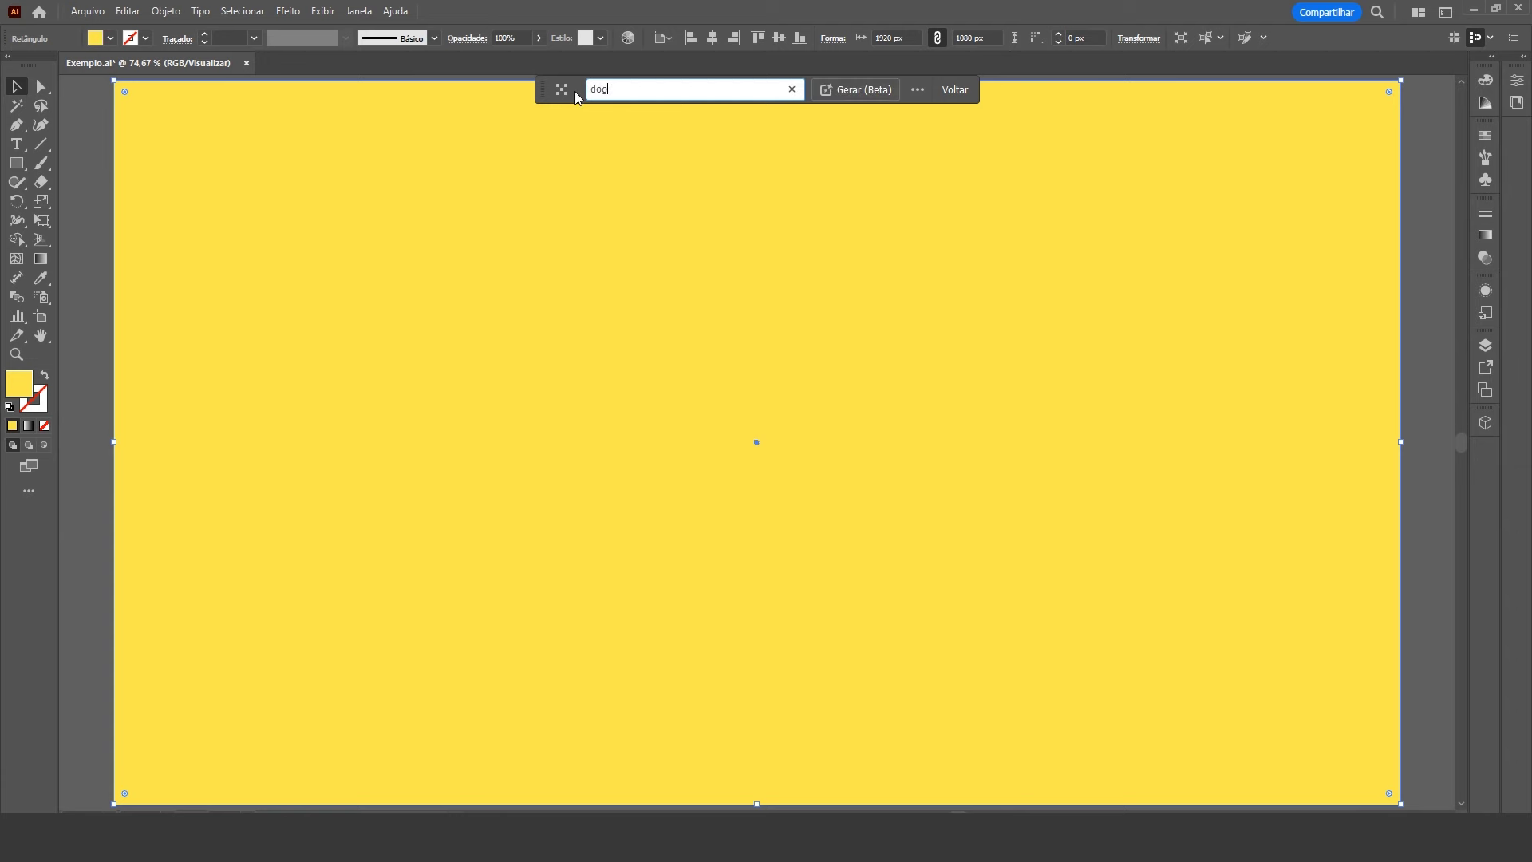
Generate the dog patterns and browse the second and third variations
left_click(865, 91)
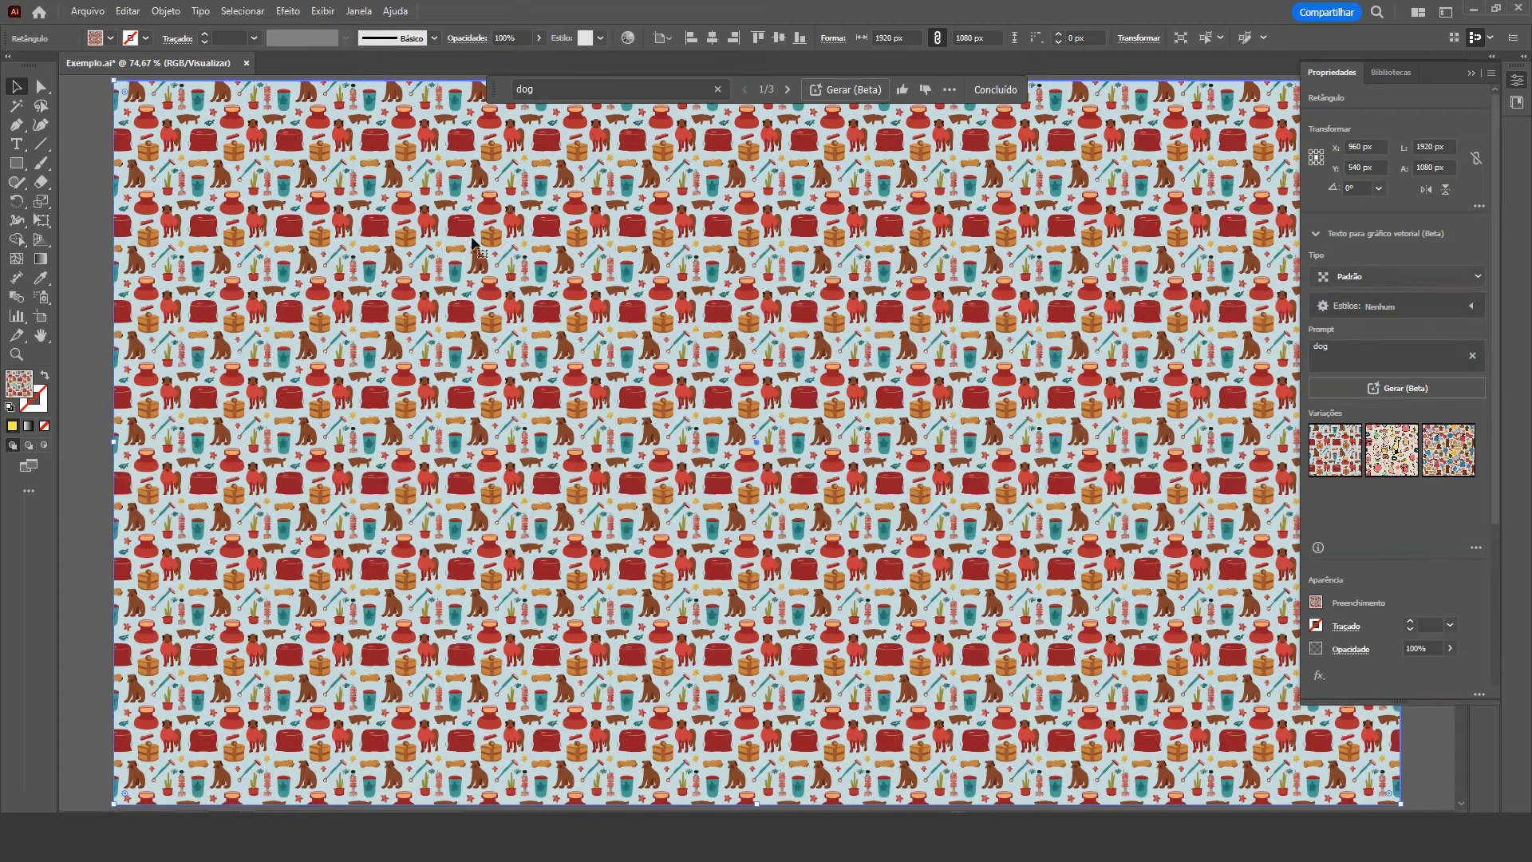
left_click(1398, 442)
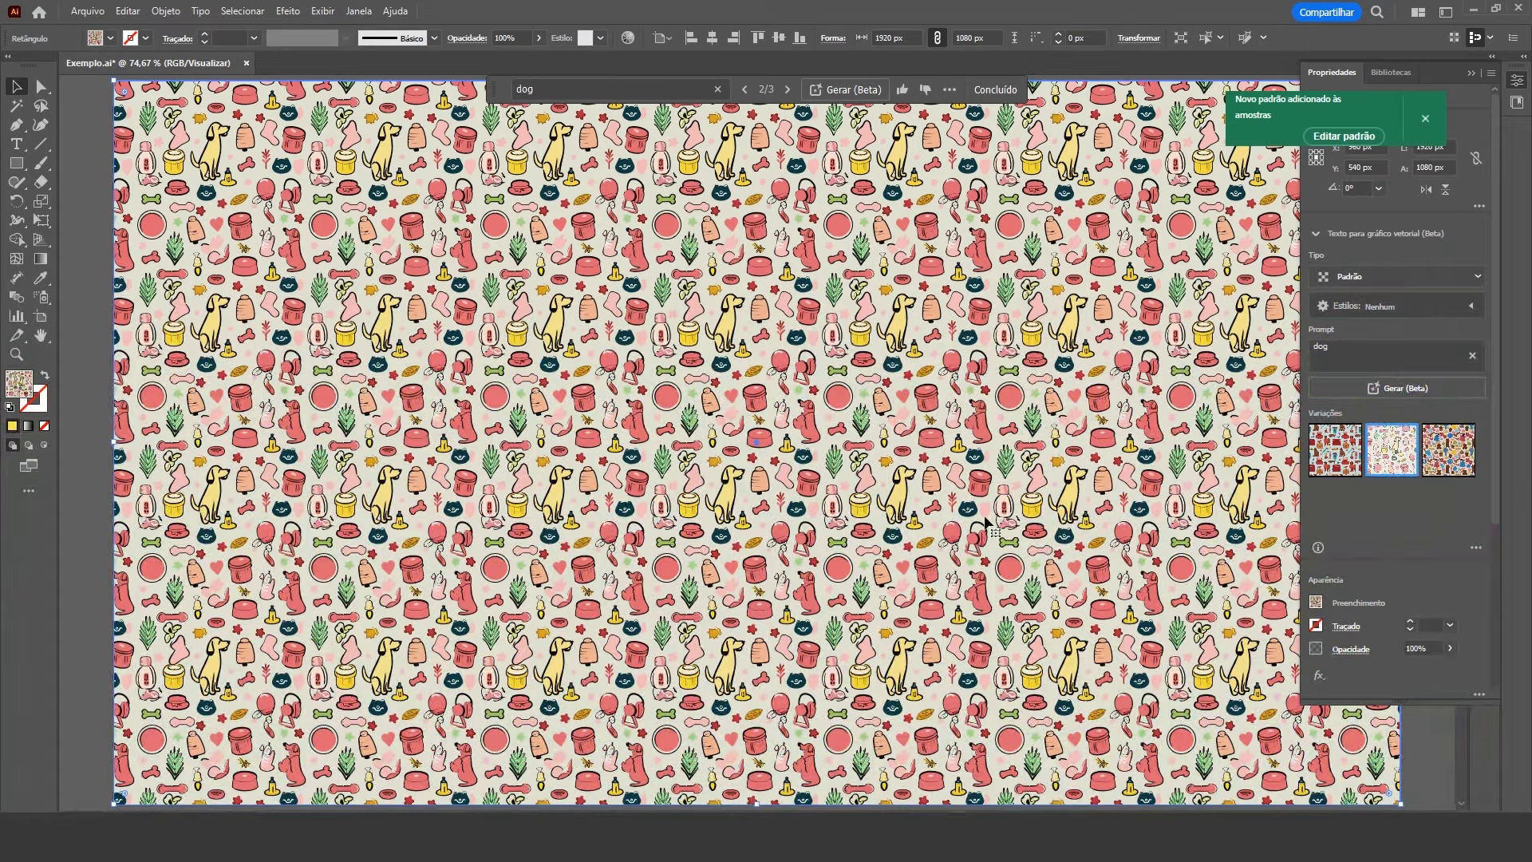
left_click(1453, 467)
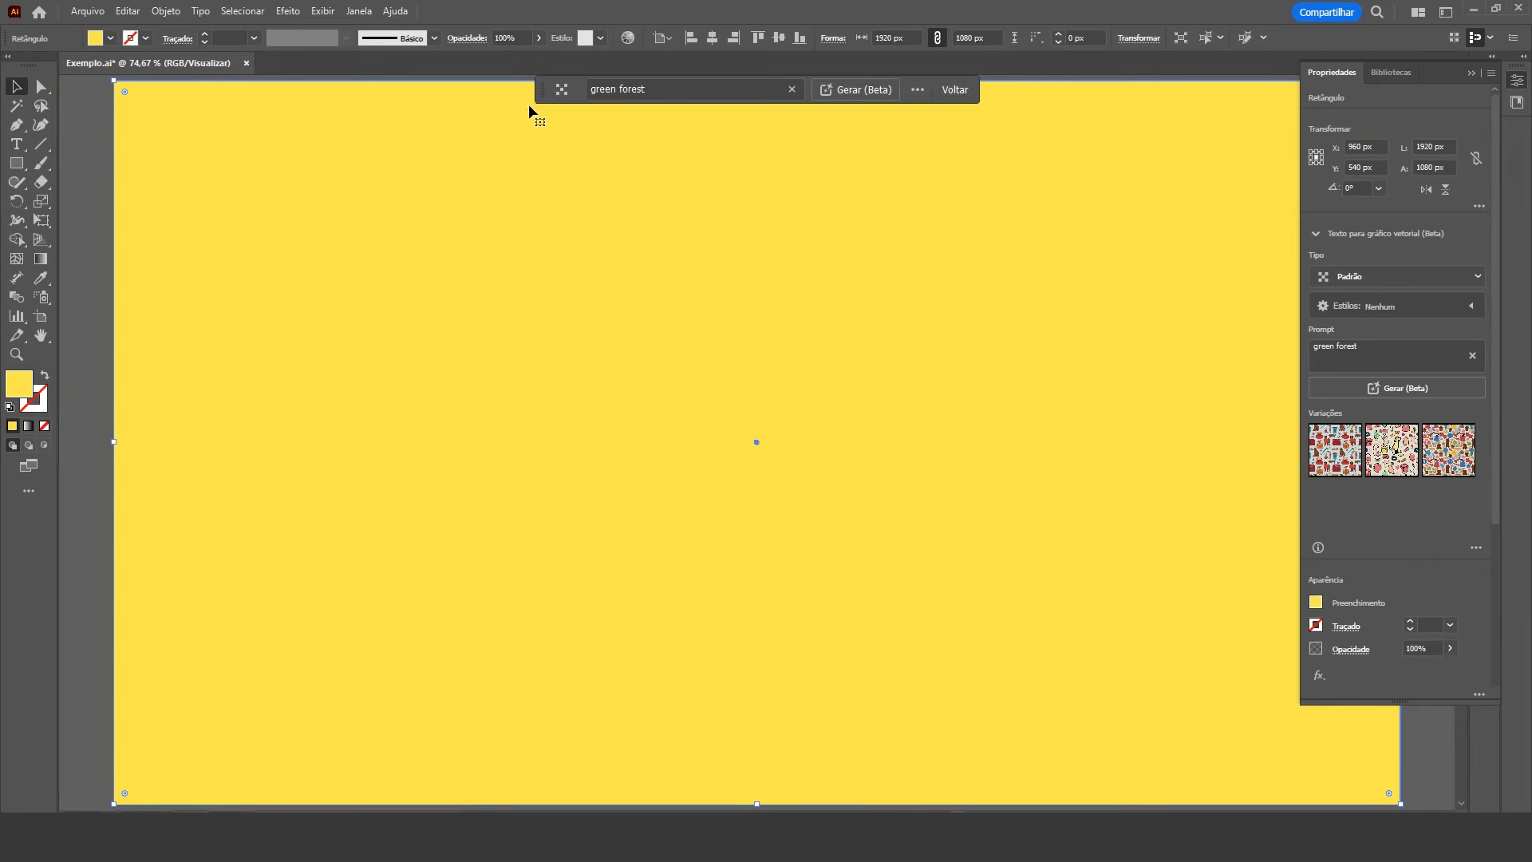
Switch the type to Subject (Assunto) and generate from the hamburger sample prompt
left_click(562, 90)
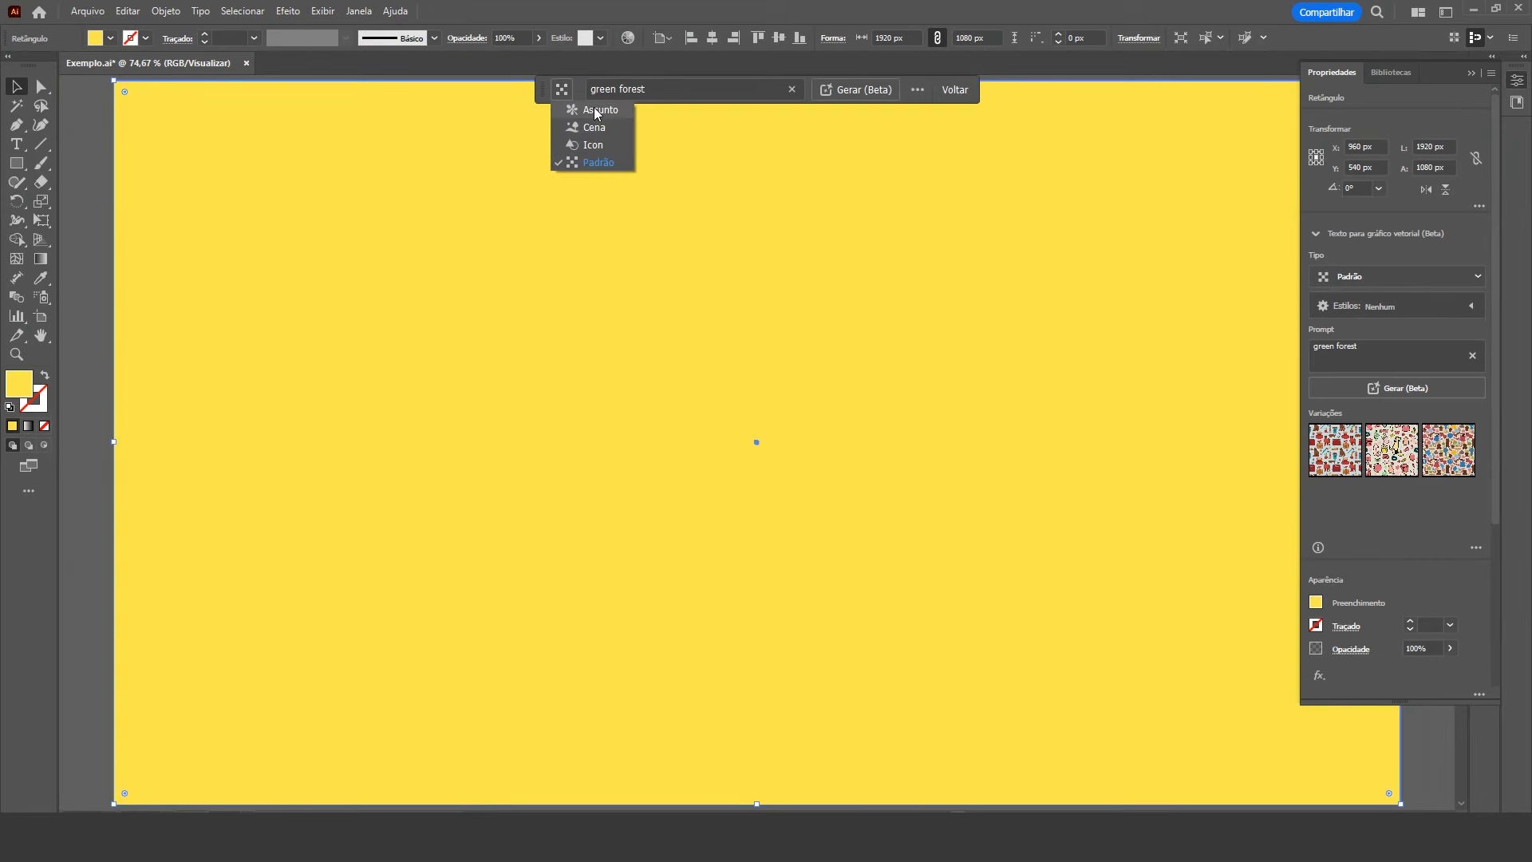
left_click(596, 110)
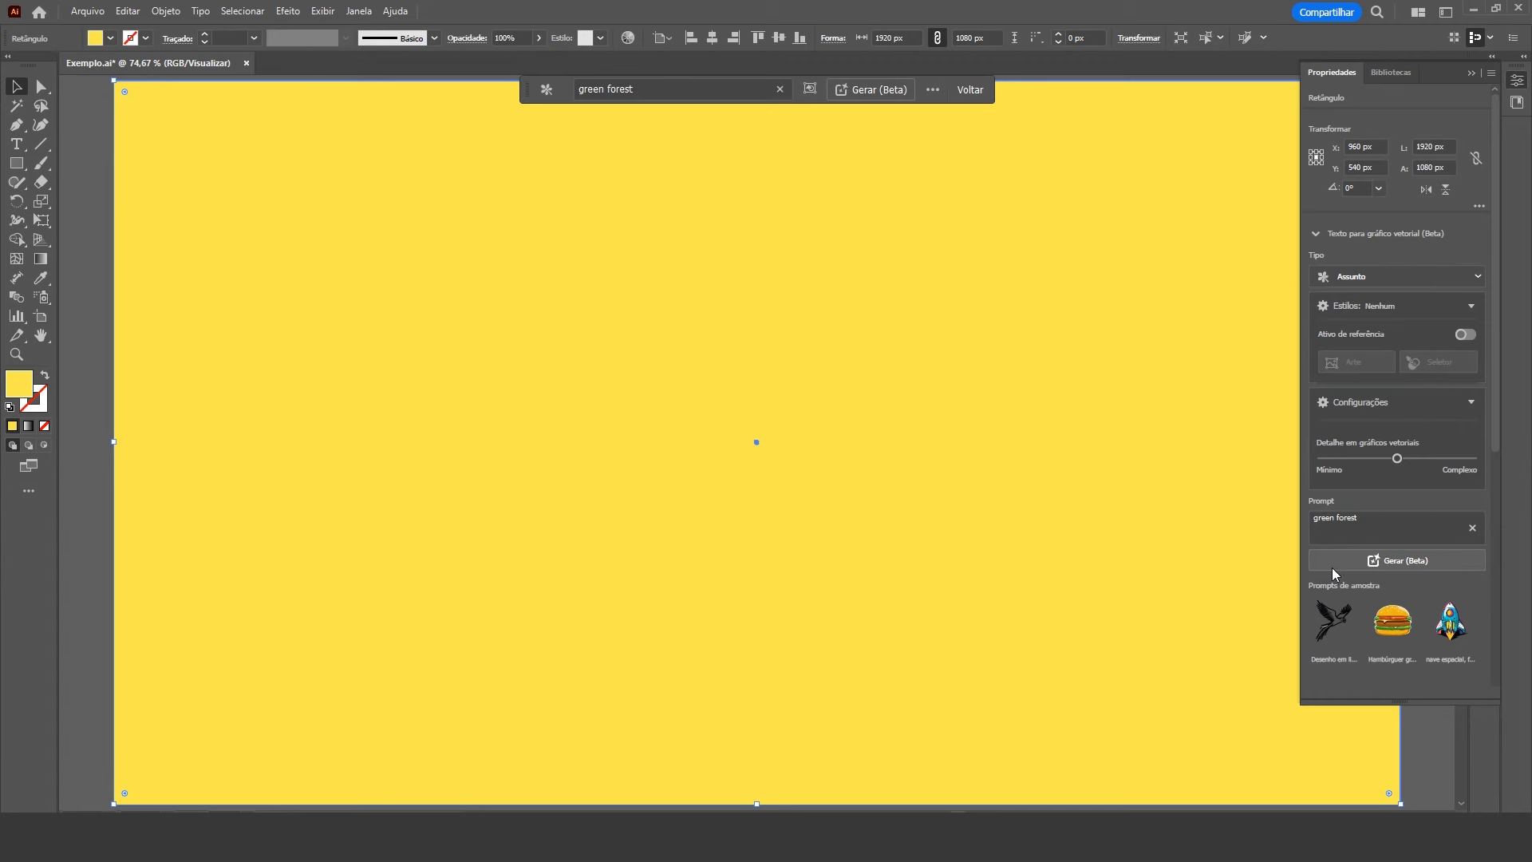
left_click(1396, 635)
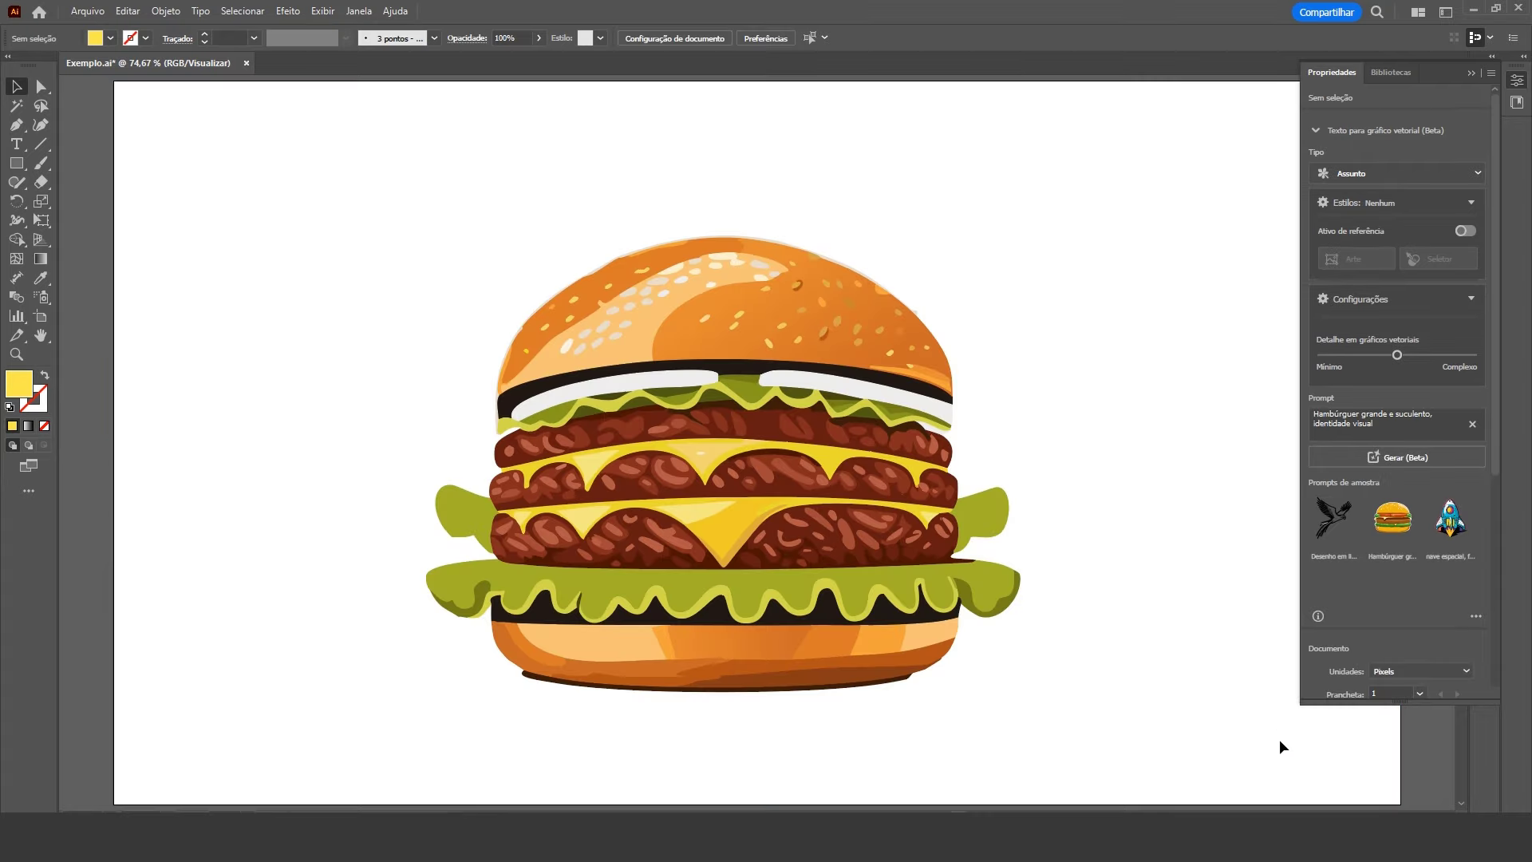
Cycle through the burger variations, settling on a flatter cartoon version
left_click(718, 631)
left_click(1391, 621)
left_click(1284, 693)
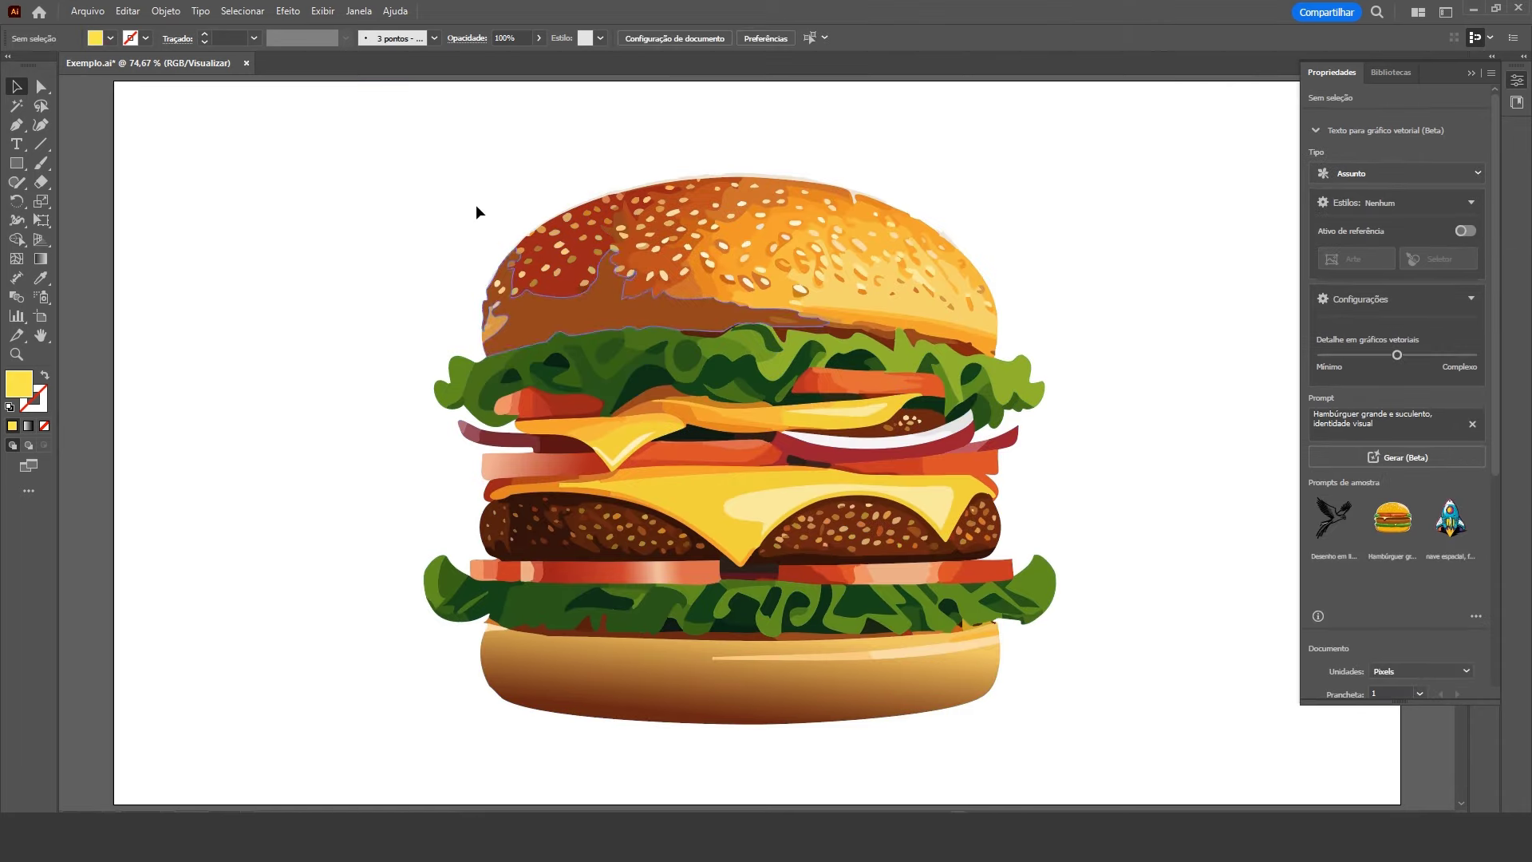
left_click(931, 568)
left_click(1449, 622)
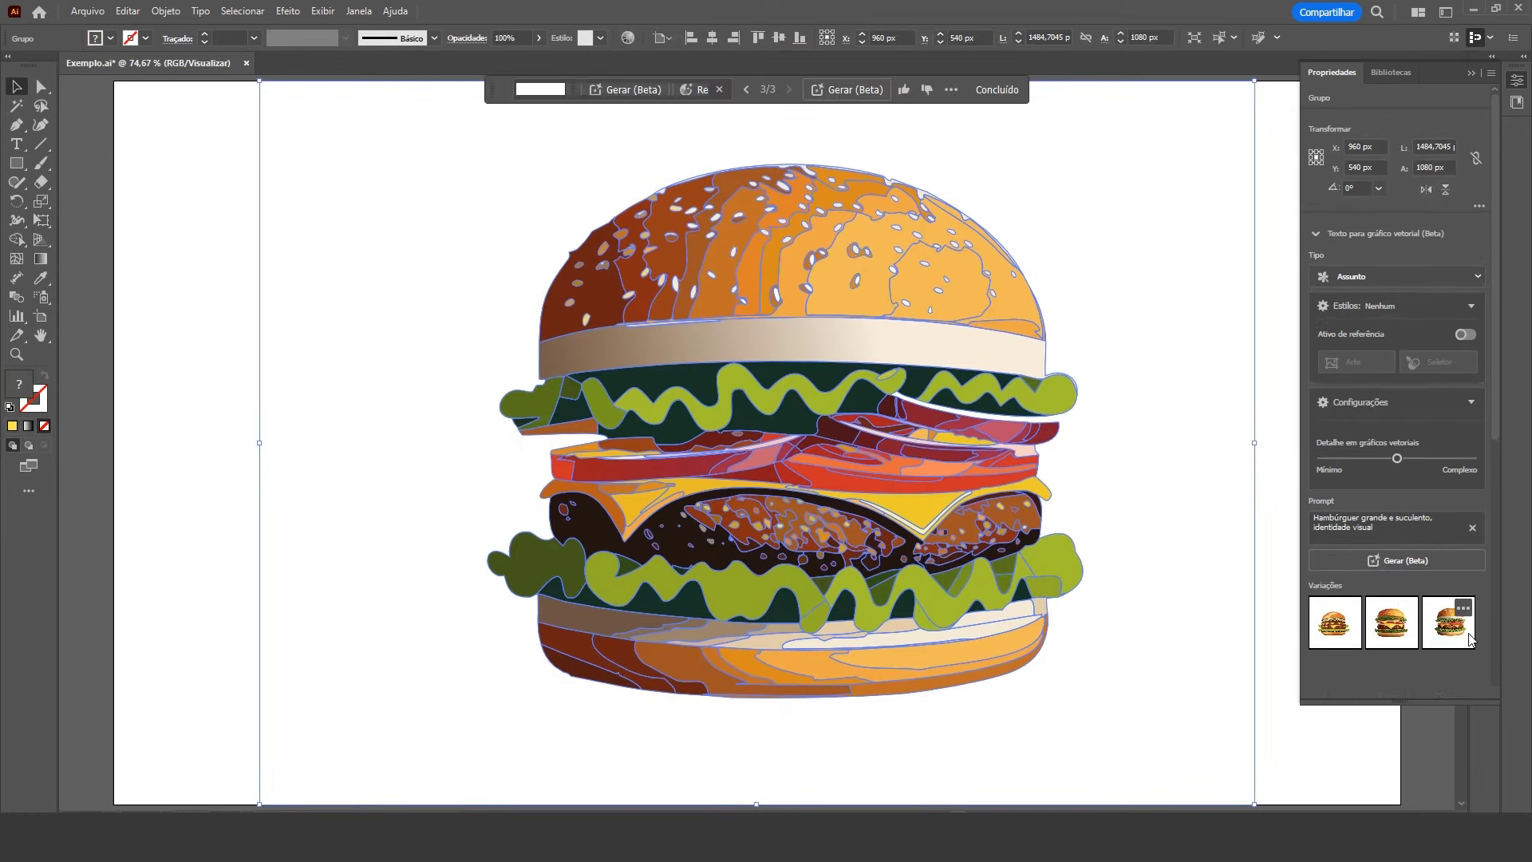
left_click(1280, 724)
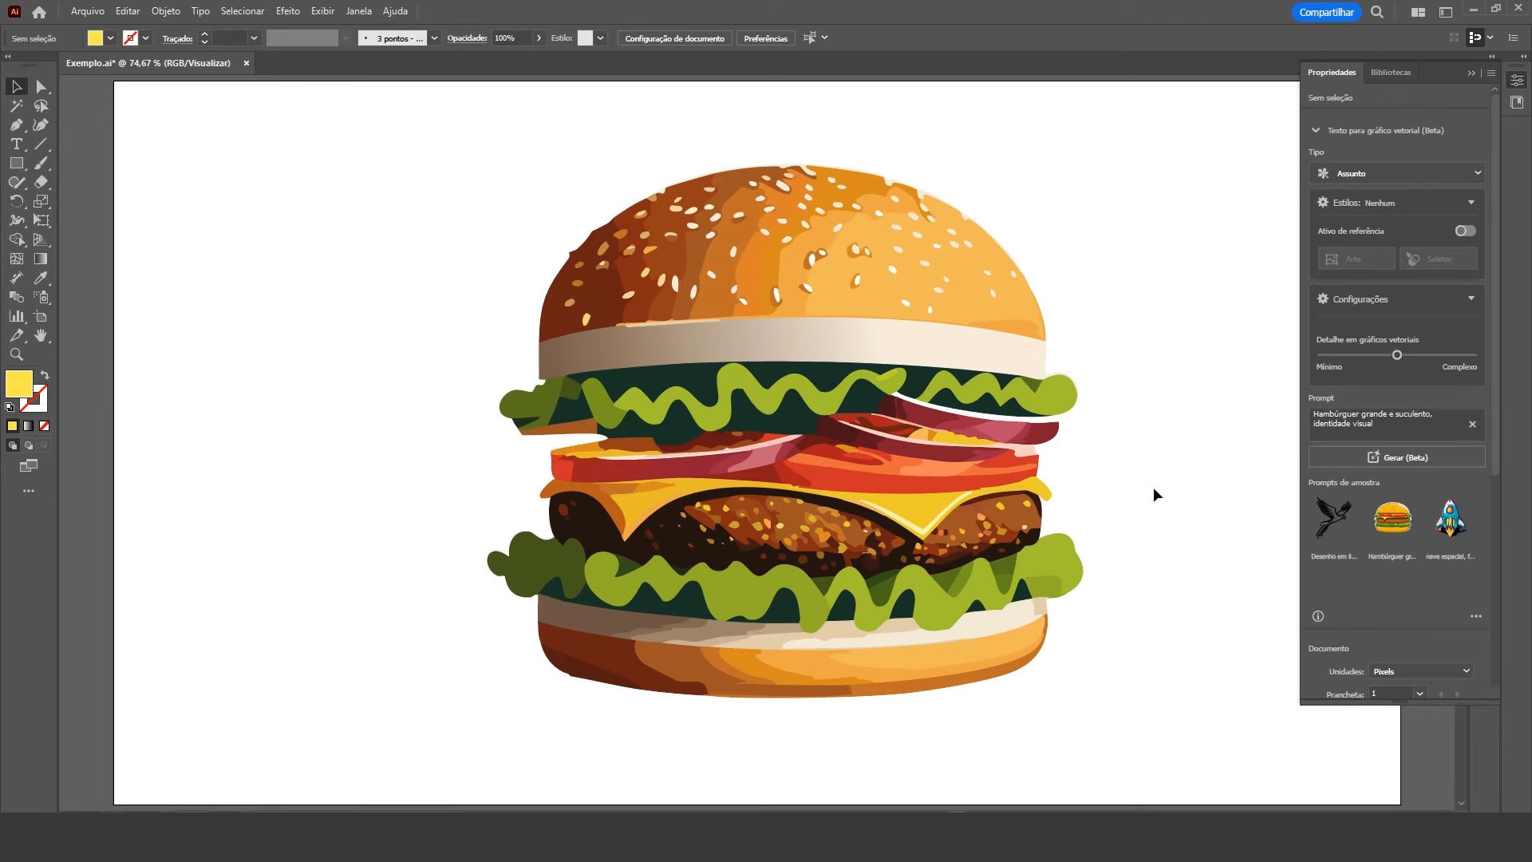
Collapse the Properties panel, zoom out to the whole artboard and select the burger
left_click(1473, 74)
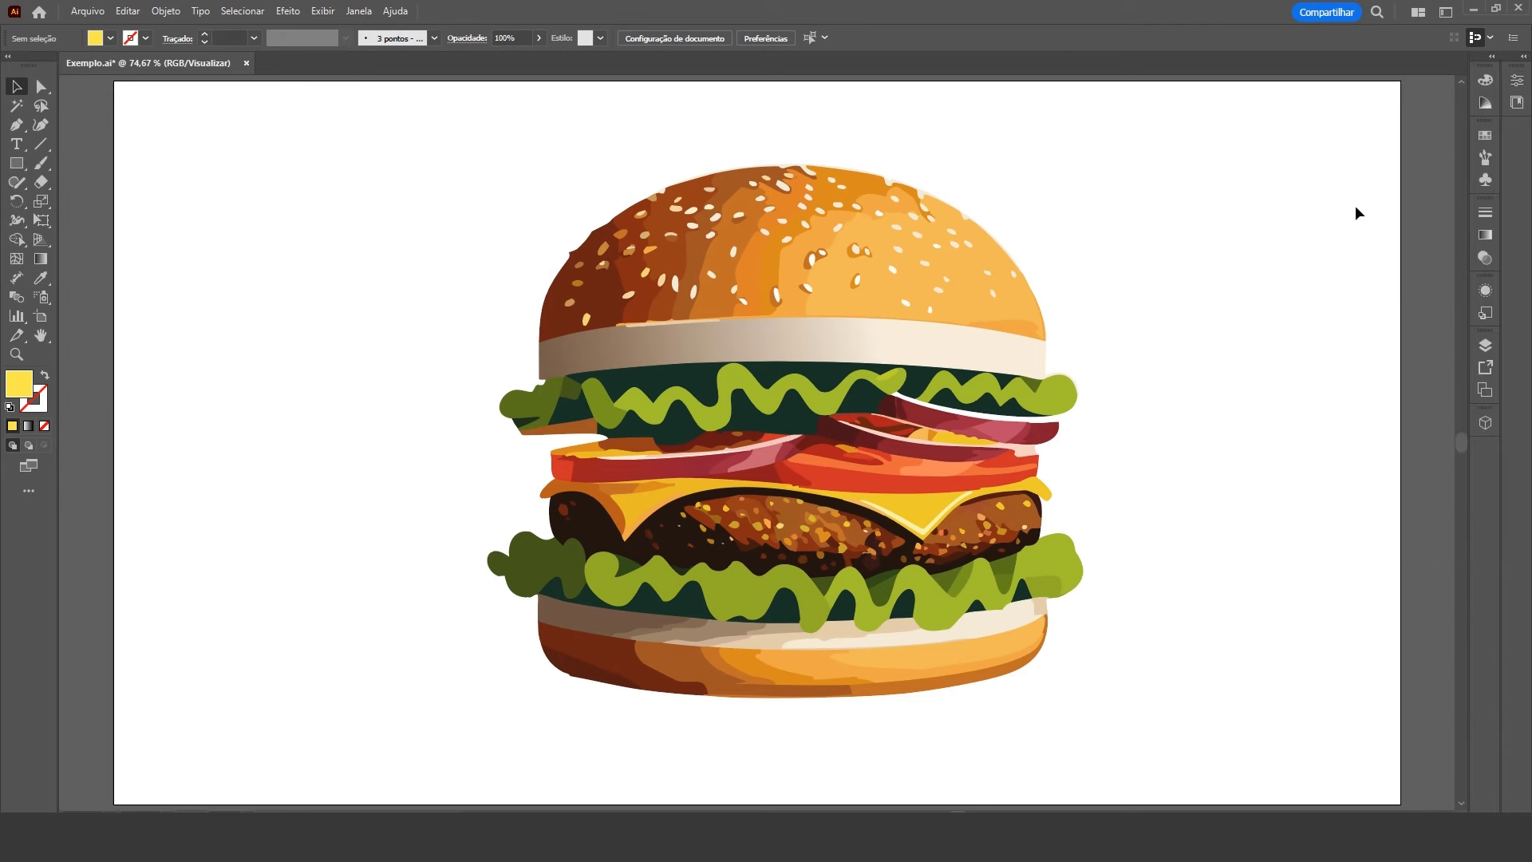
key("ctrl+minus")
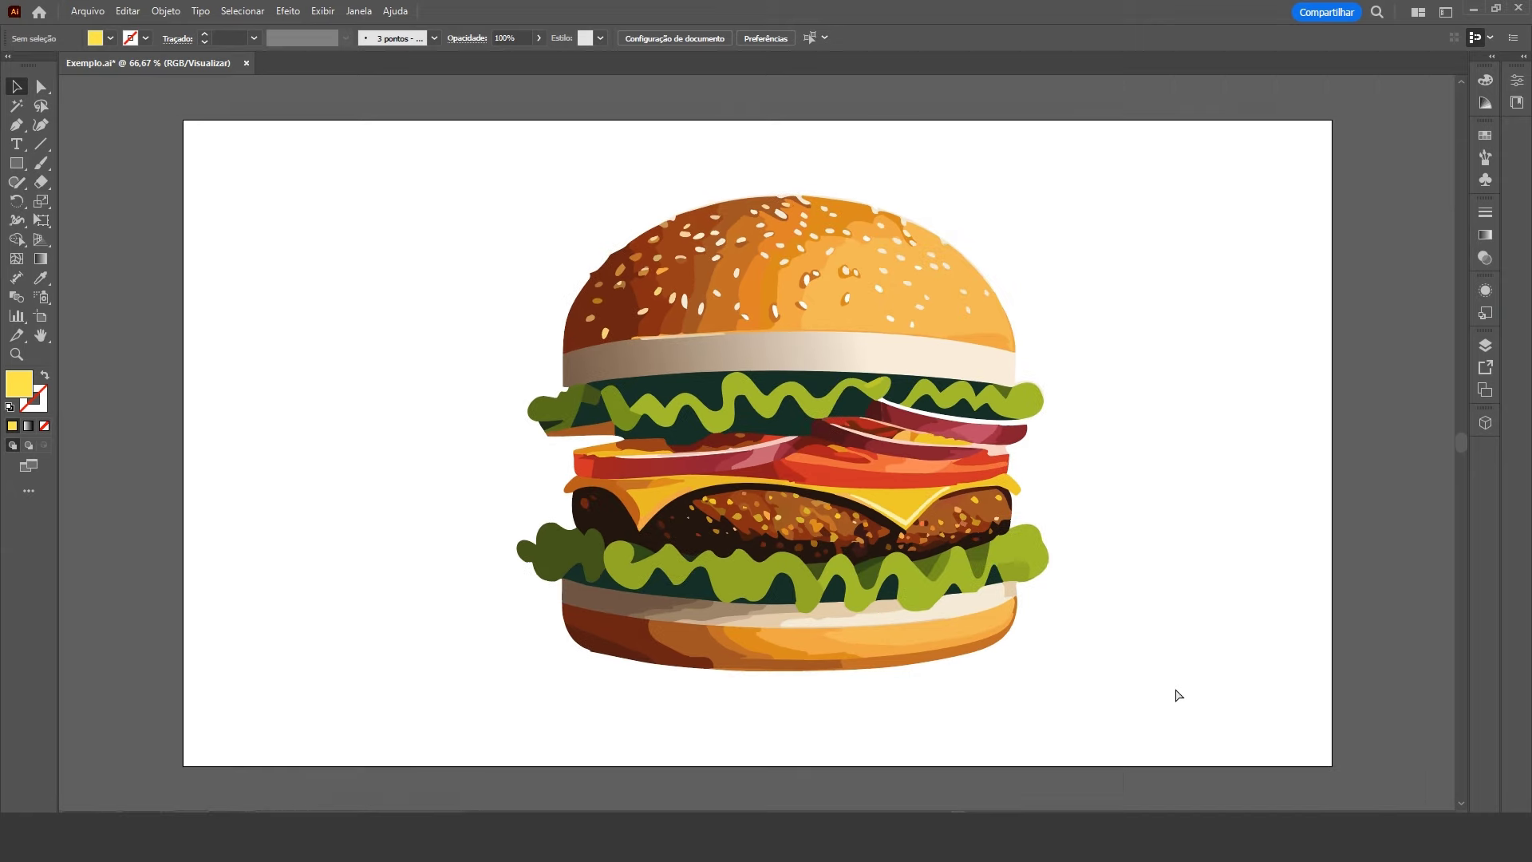
key("ctrl+minus")
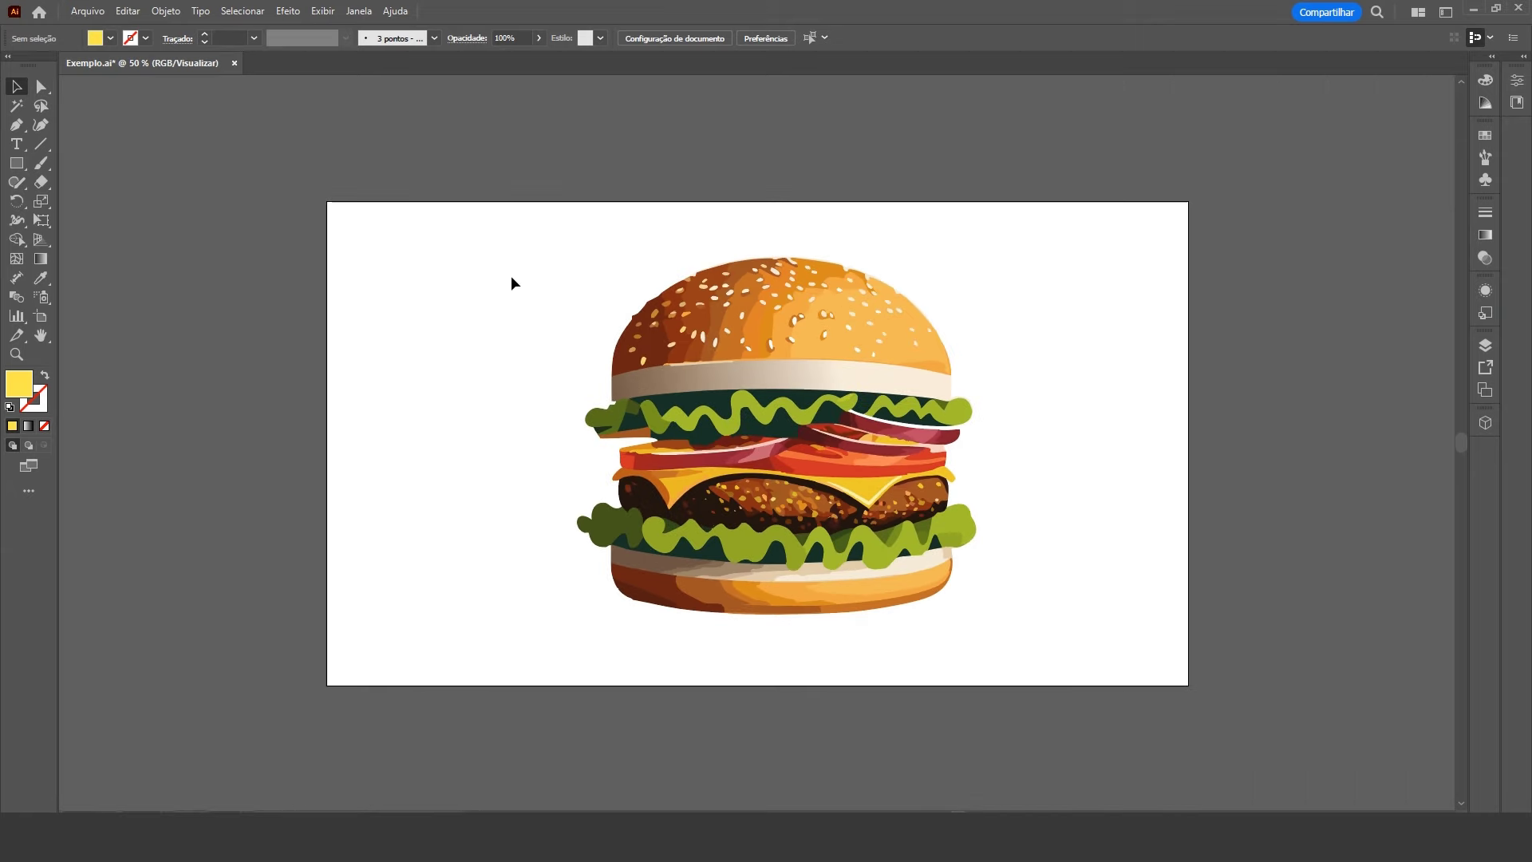
left_click(554, 259)
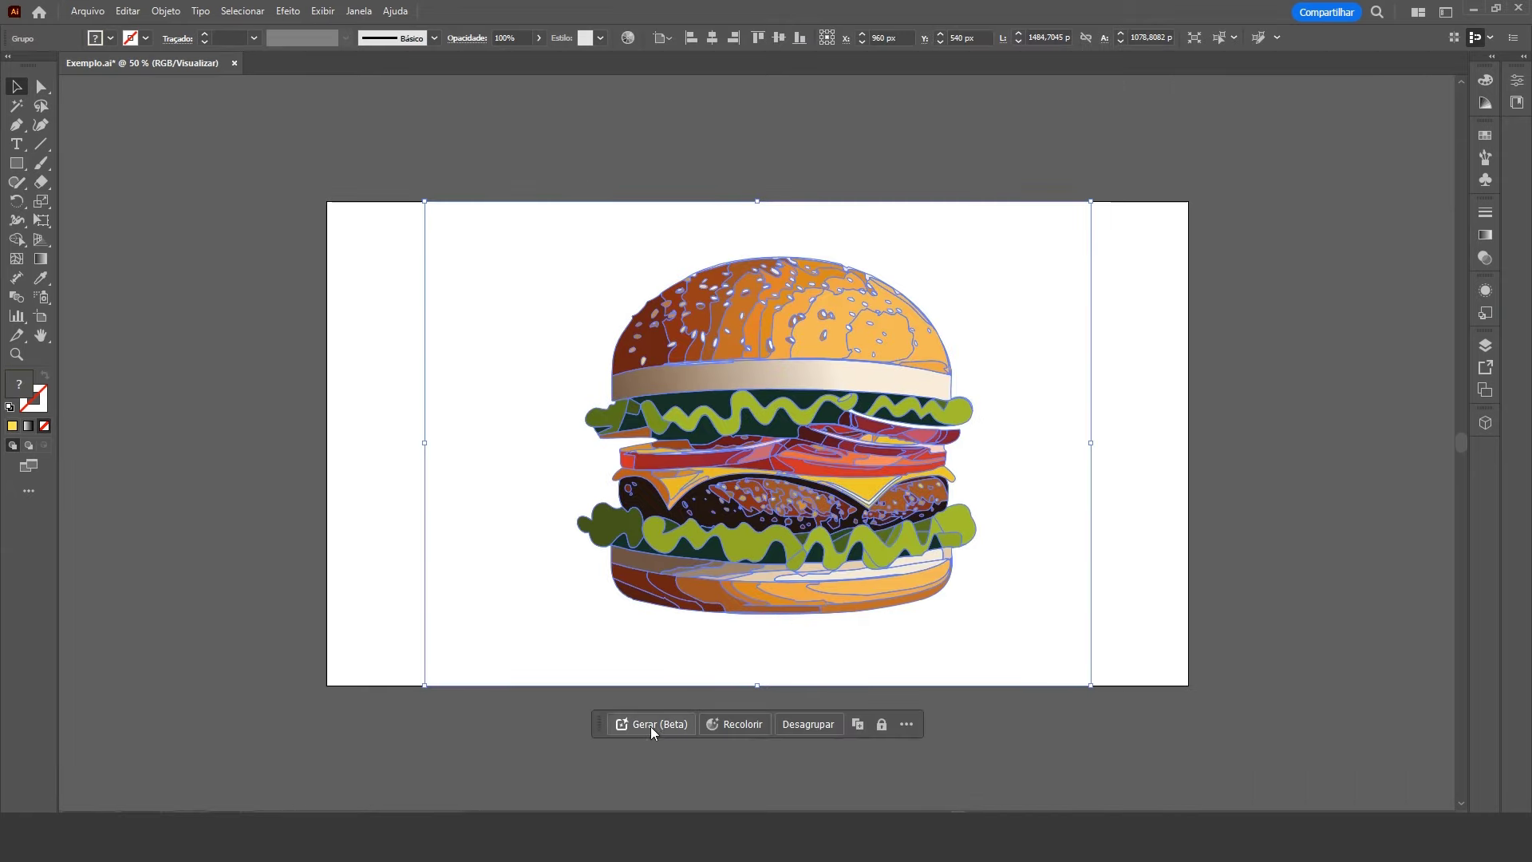
Open Diretrizes do usuário from the generation bar's '...' menu
left_click(653, 725)
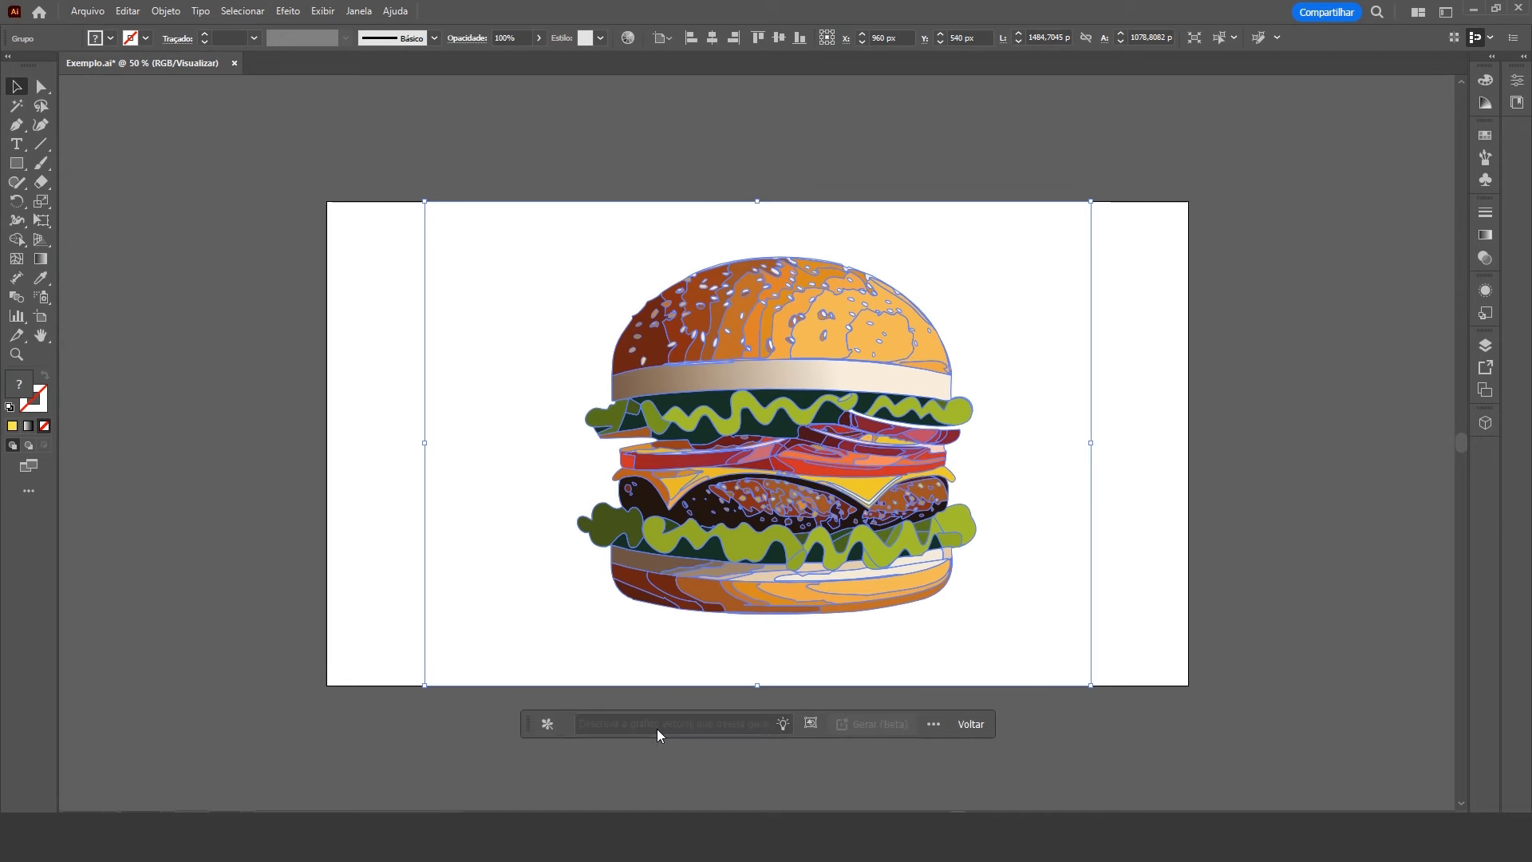
left_click(934, 724)
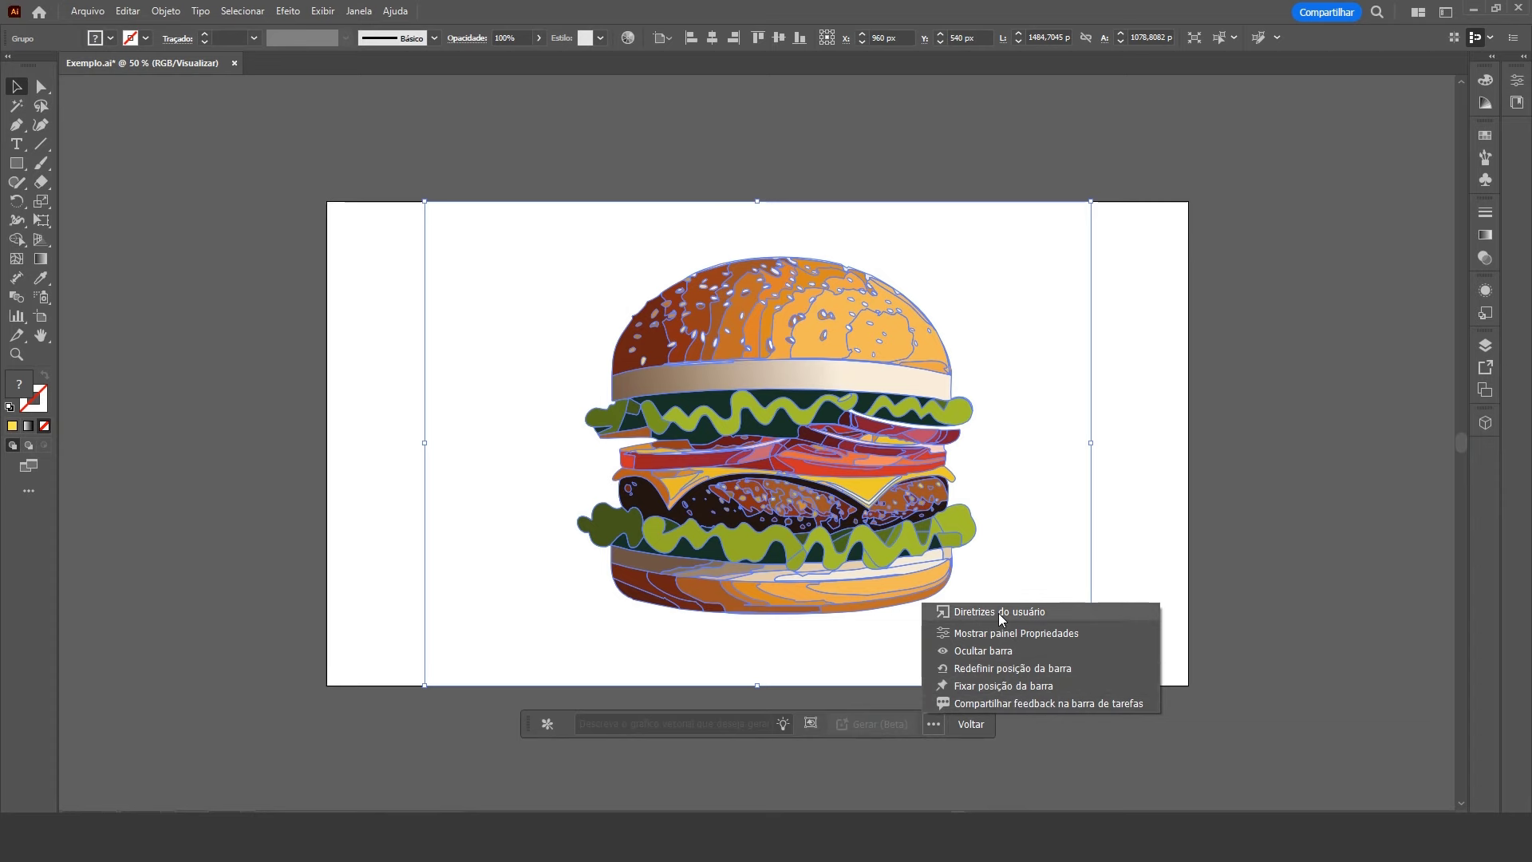
left_click(999, 613)
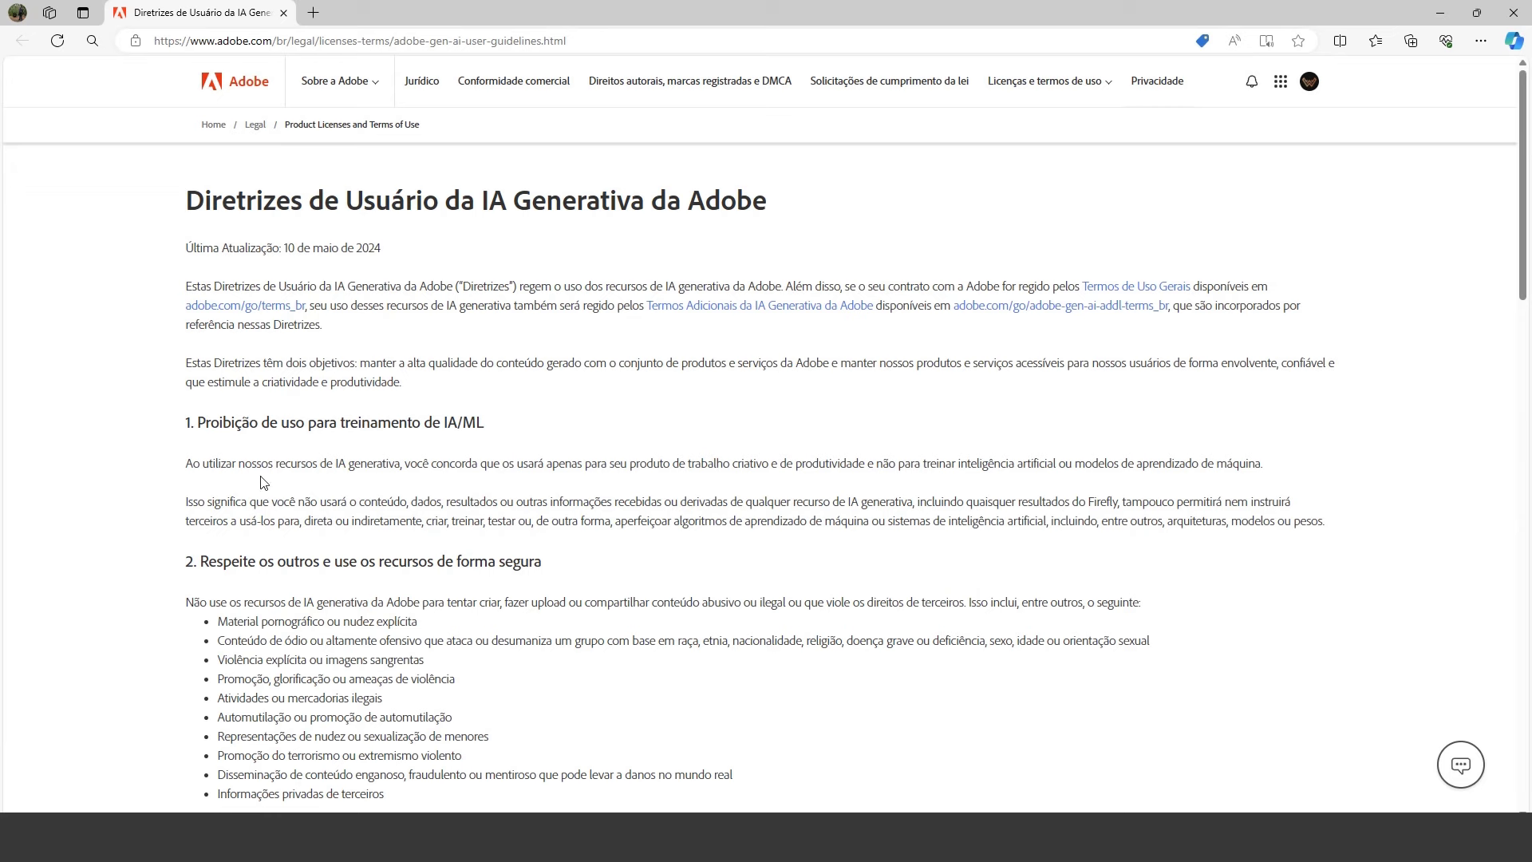
Highlight the AI-training ban heading, then section 8 Uso comercial's heading and paragraph
left_click_drag(200, 421, 488, 427)
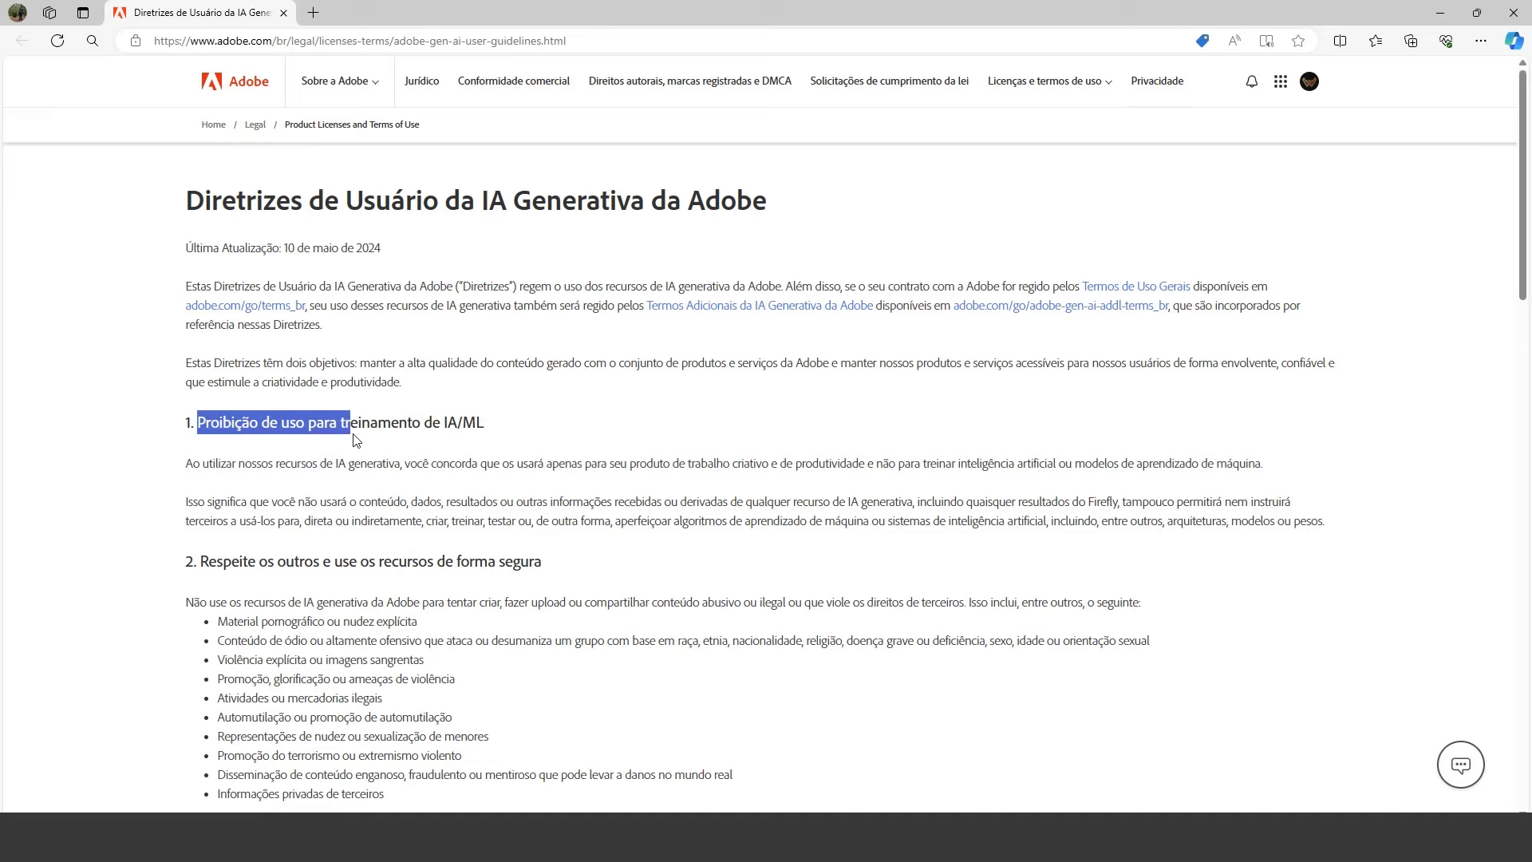
left_click(960, 424)
scroll(1149, 494, "down", 3)
scroll(1149, 494, "down", 8)
scroll(718, 455, "down", 7)
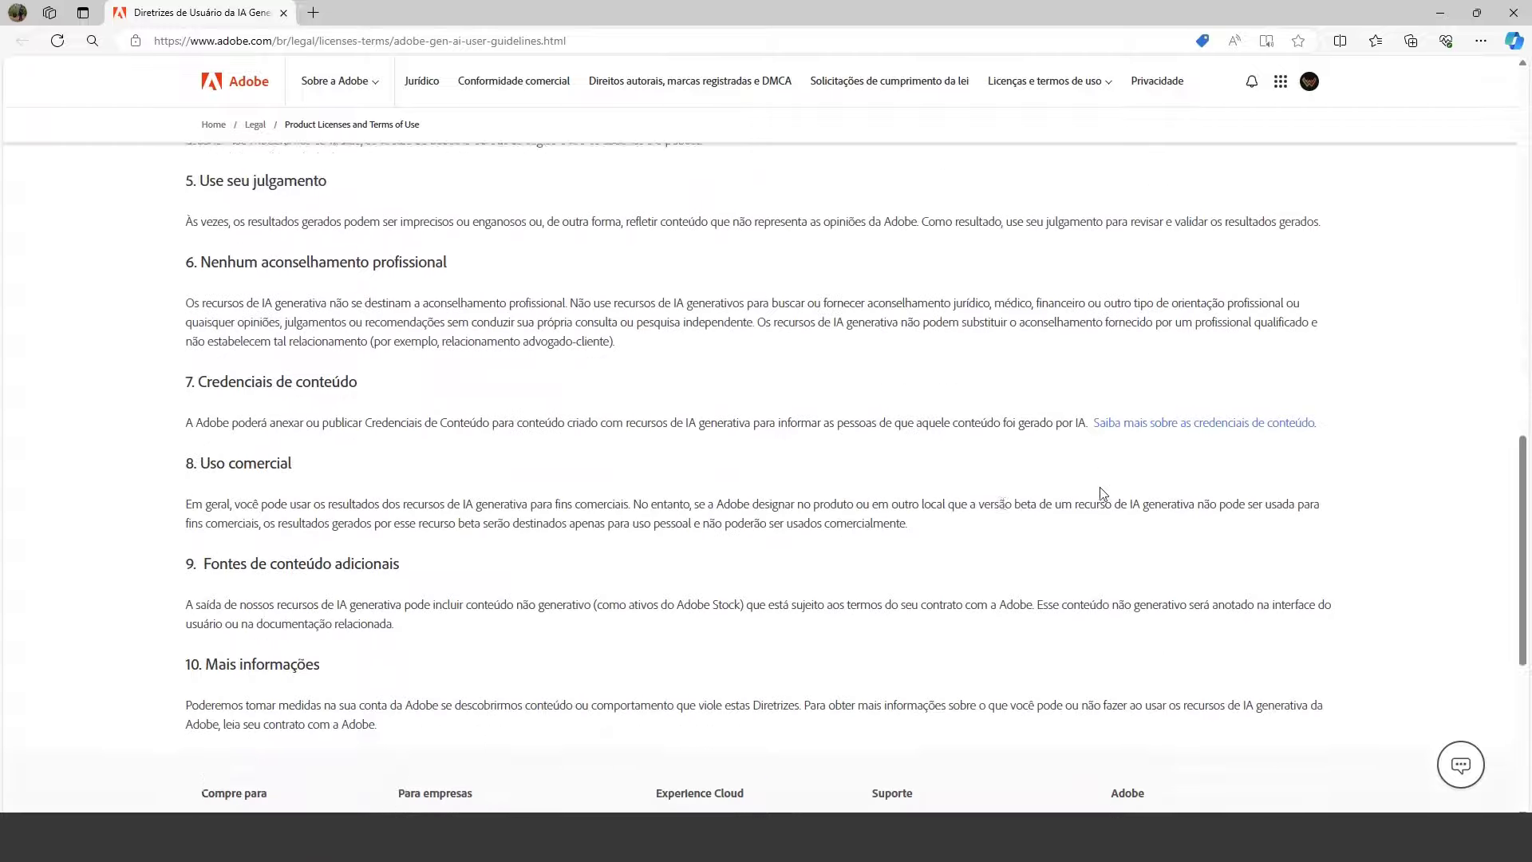
left_click_drag(200, 416, 292, 420)
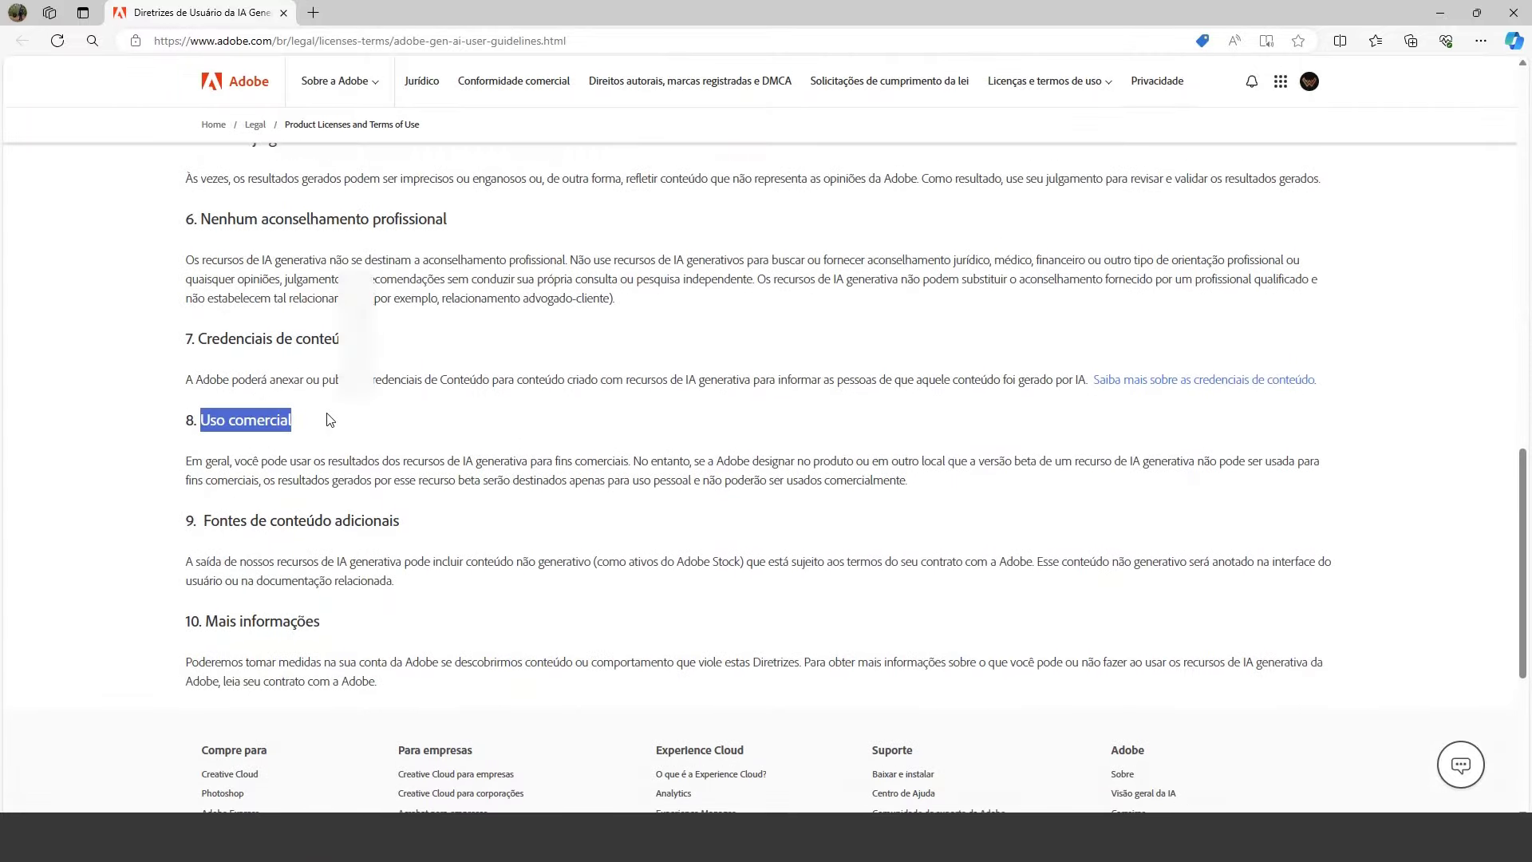
left_click_drag(186, 461, 949, 482)
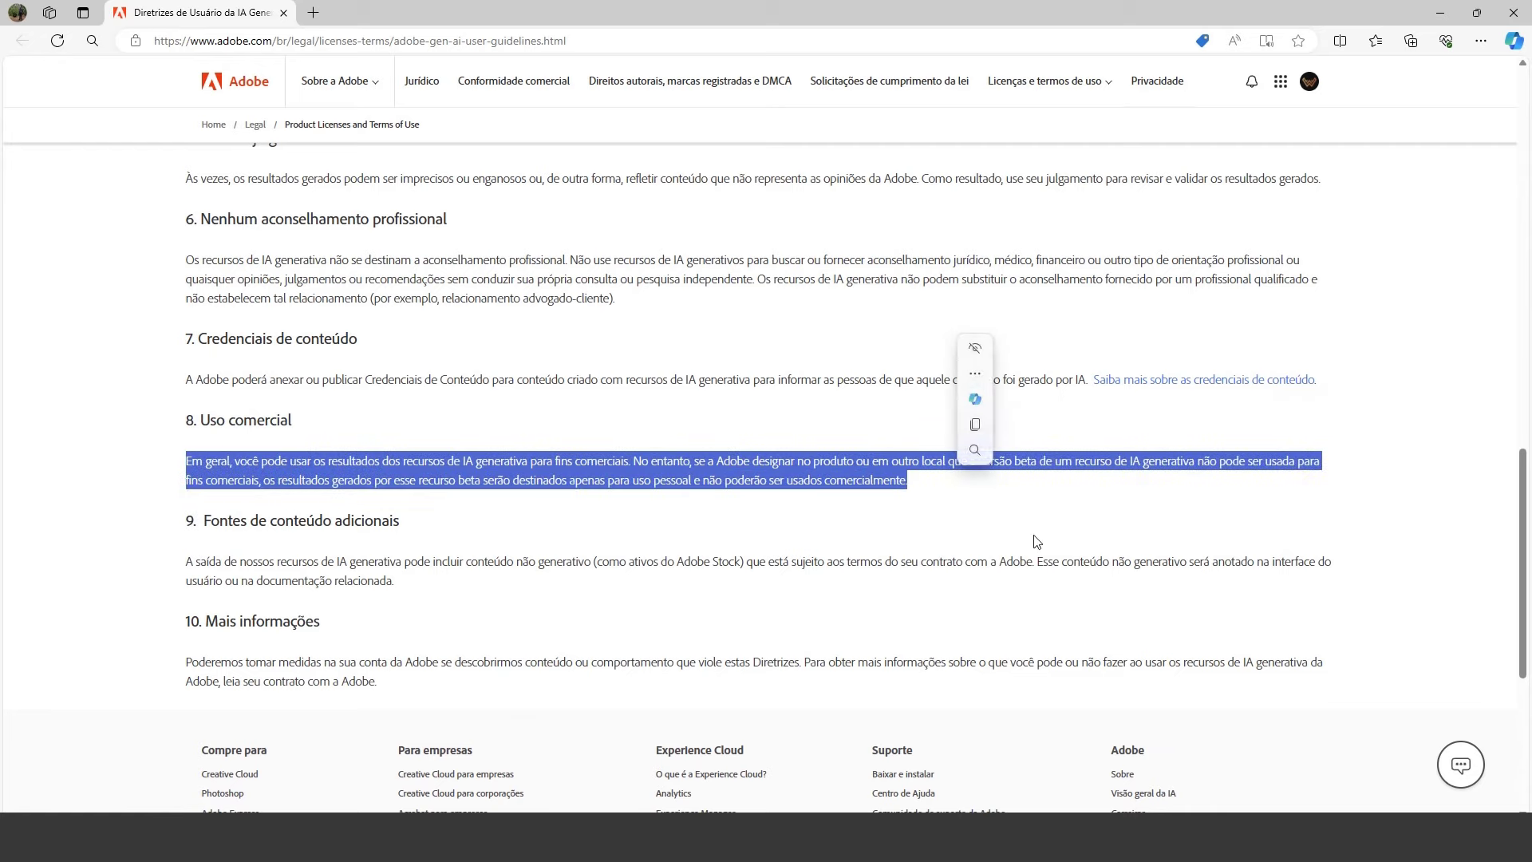
left_click(923, 520)
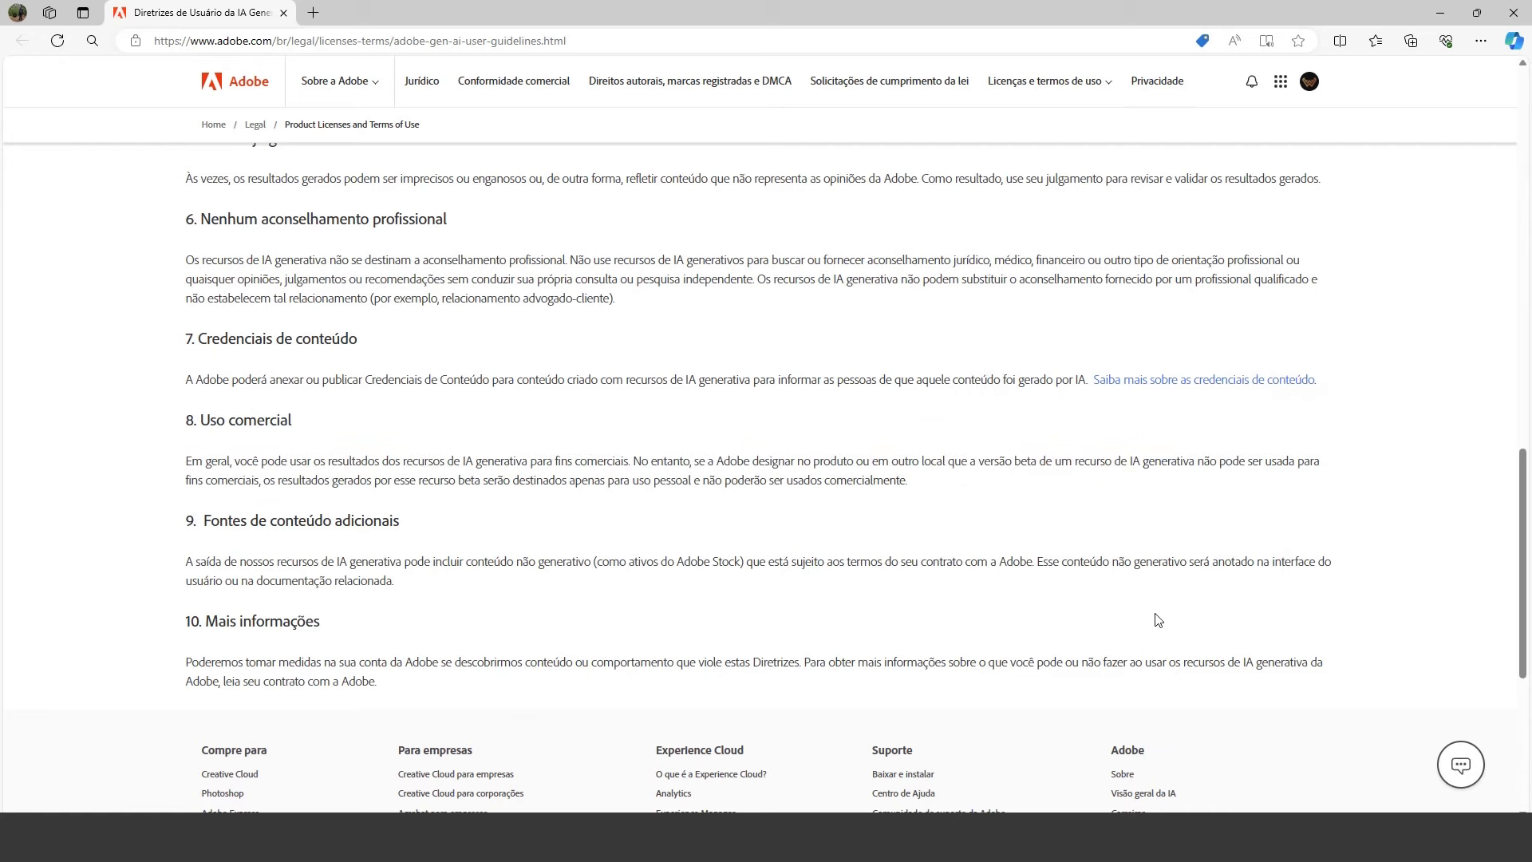
Scroll back up, check the burger in Illustrator, then return to the browser
scroll(1161, 621, "up", 5)
scroll(1157, 622, "up", 4)
scroll(1117, 621, "up", 5)
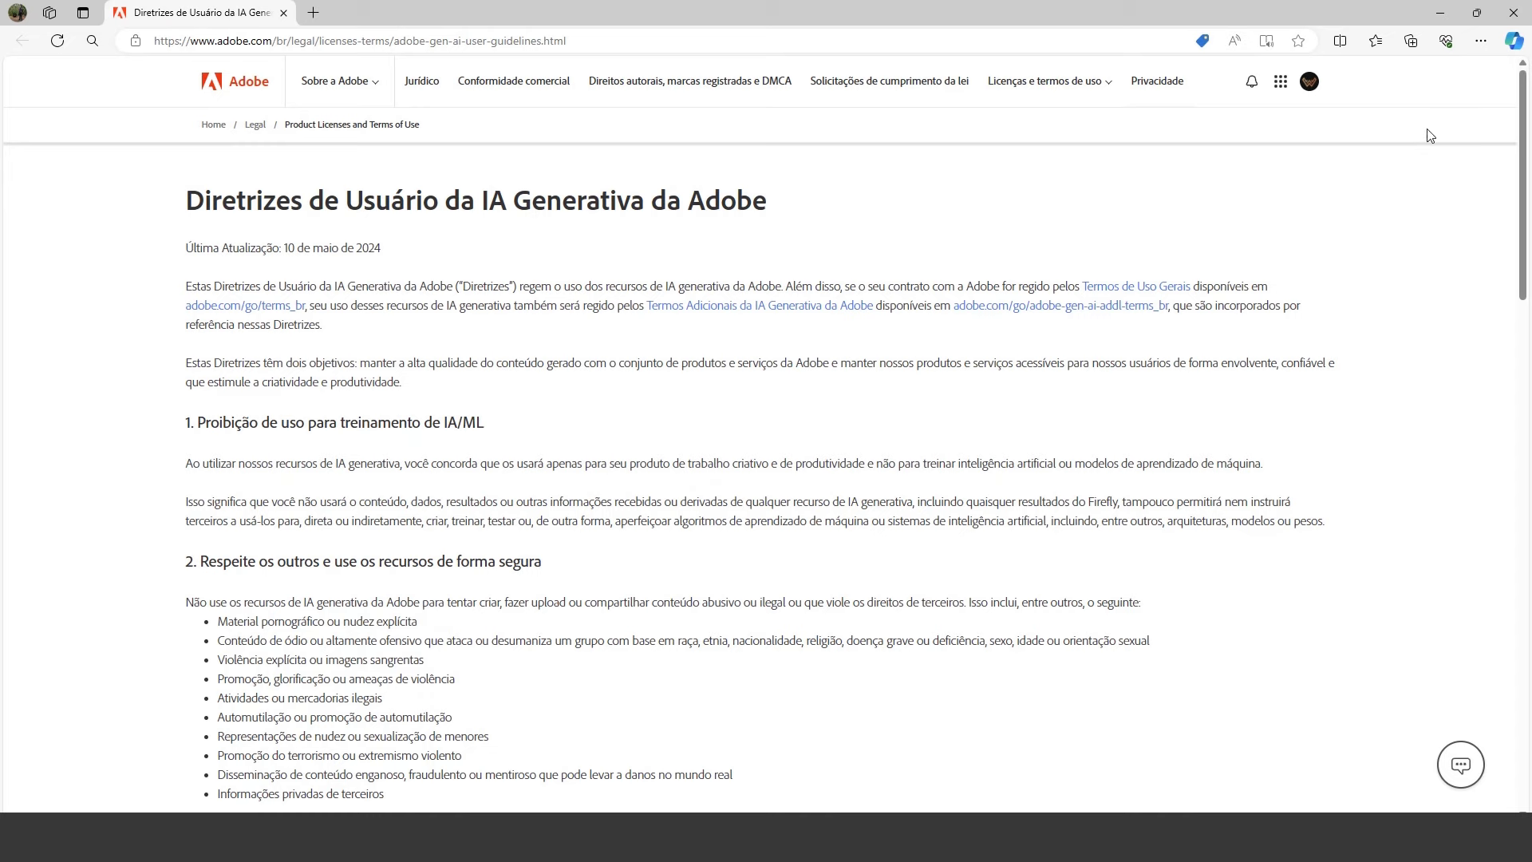
key("alt+Tab")
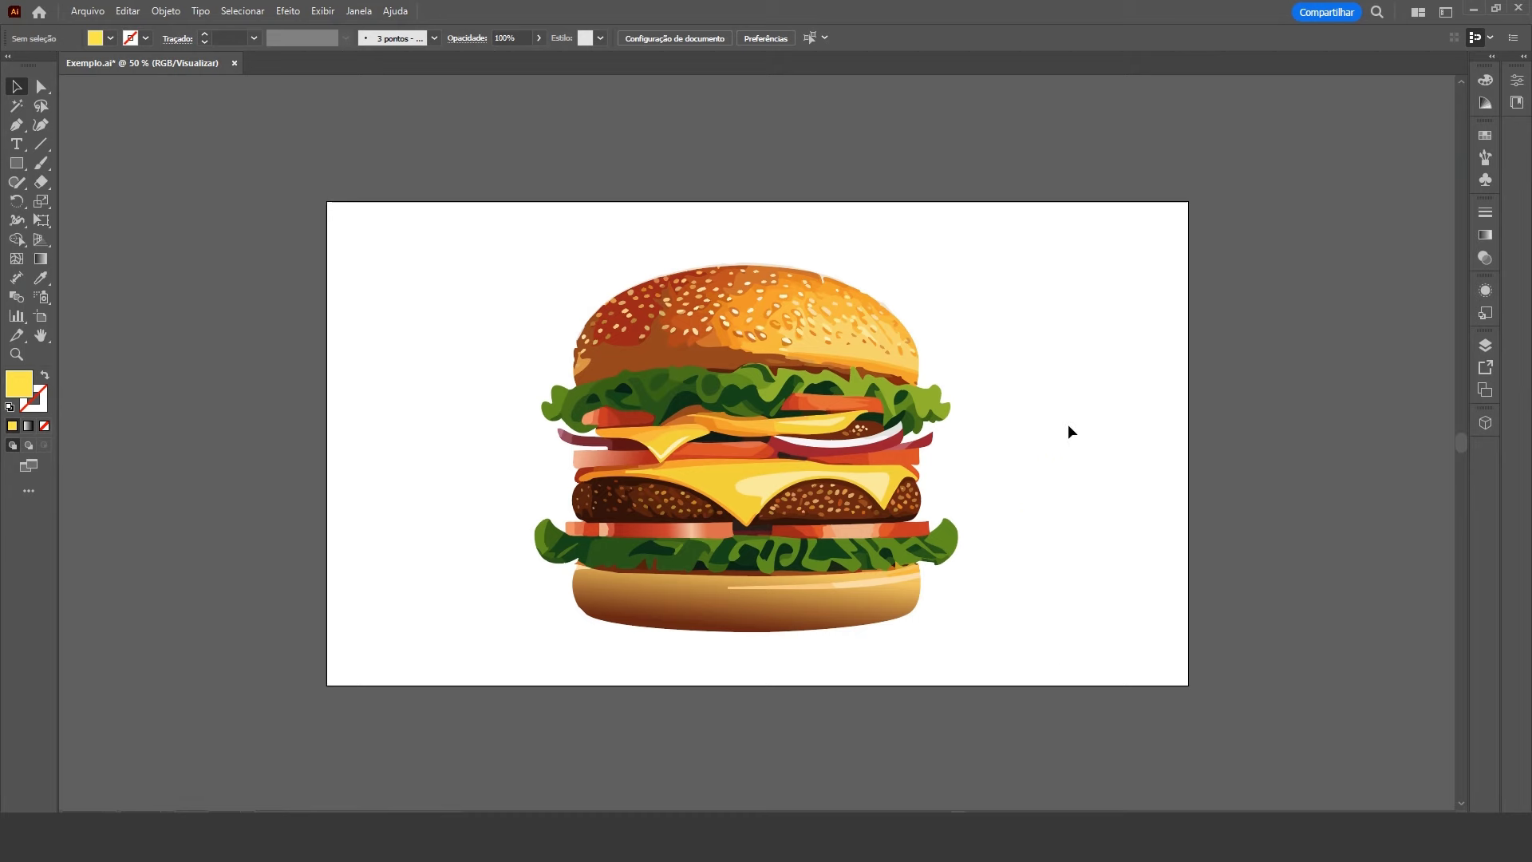
left_click(814, 428)
left_click(1184, 438)
key("alt+Tab")
Open the Firefly account menu and highlight the 482 of 500 remaining credits
left_click(391, 11)
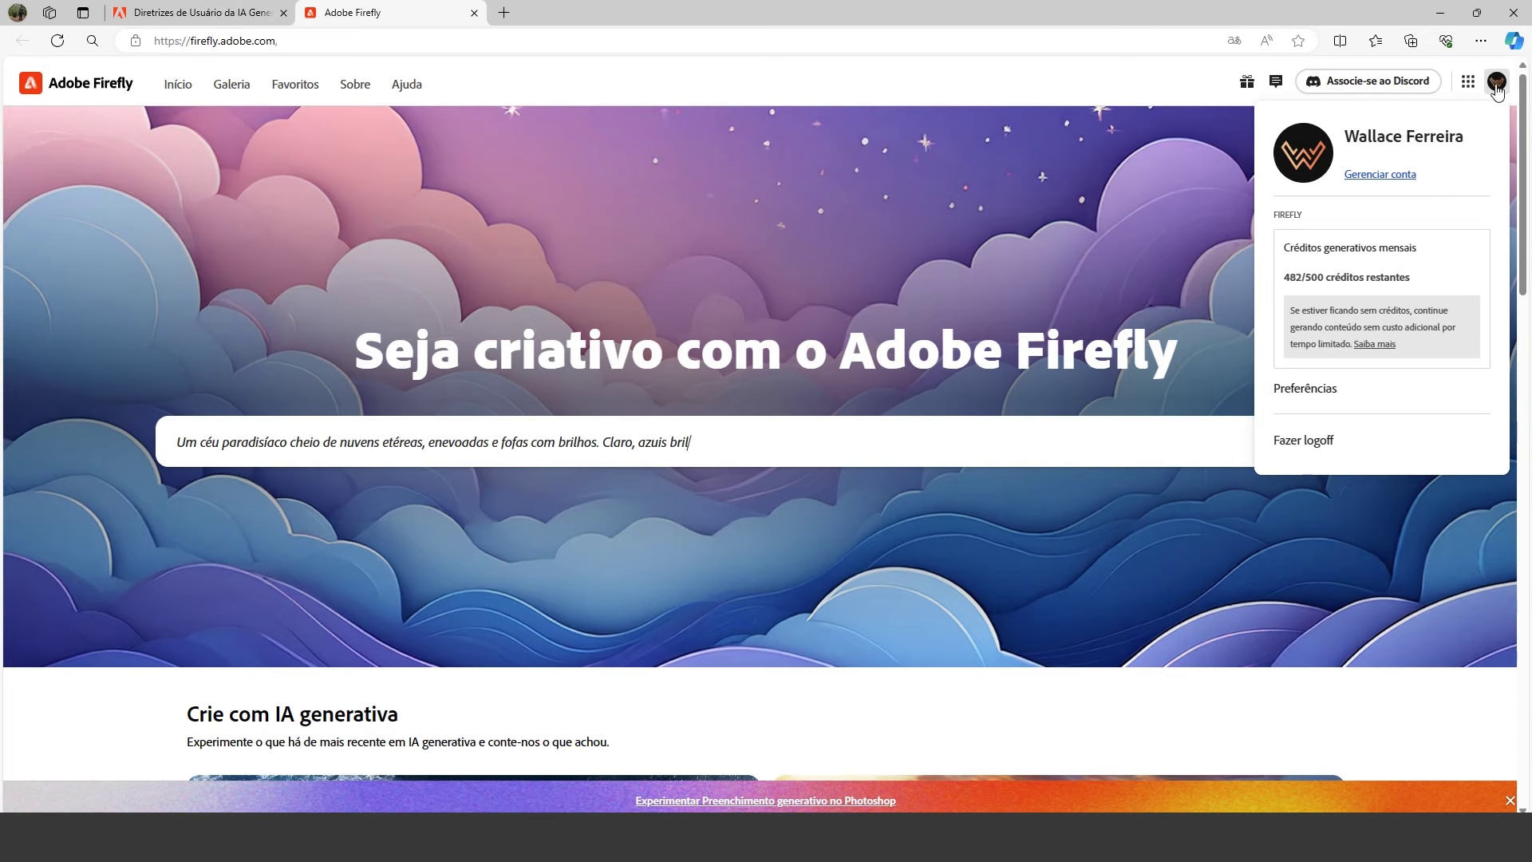
left_click_drag(1283, 277, 1324, 279)
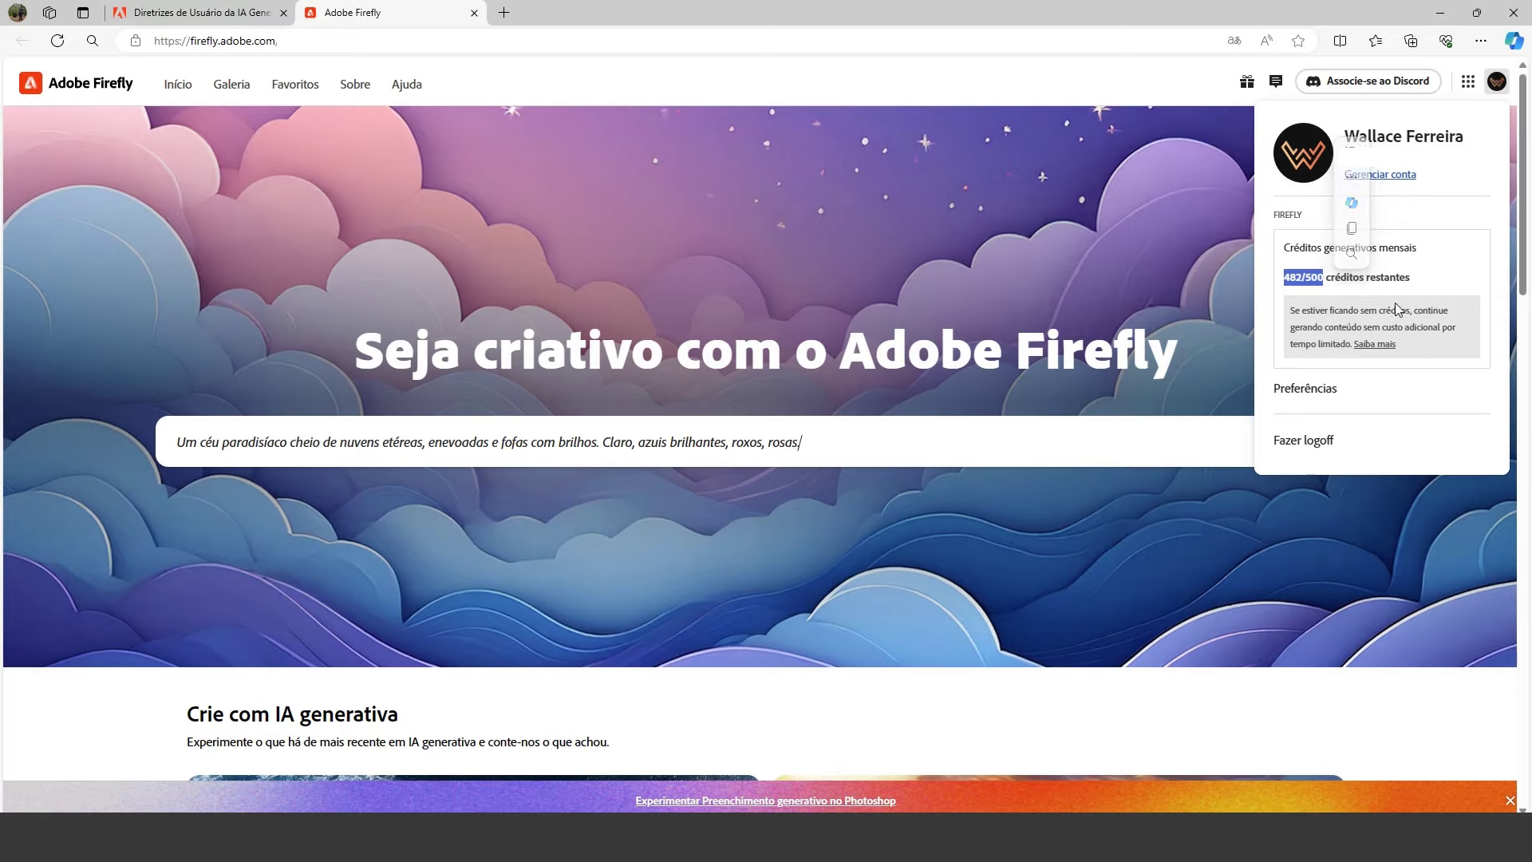